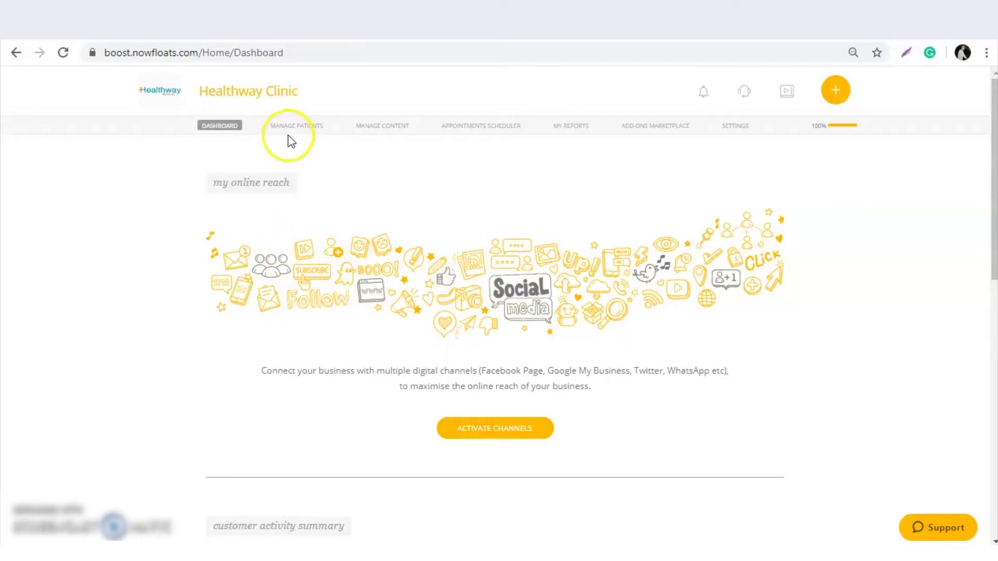
Open the Healthway Clinic's Product Catalogue from the MANAGE CONTENT menu.
mouse_move(295, 134)
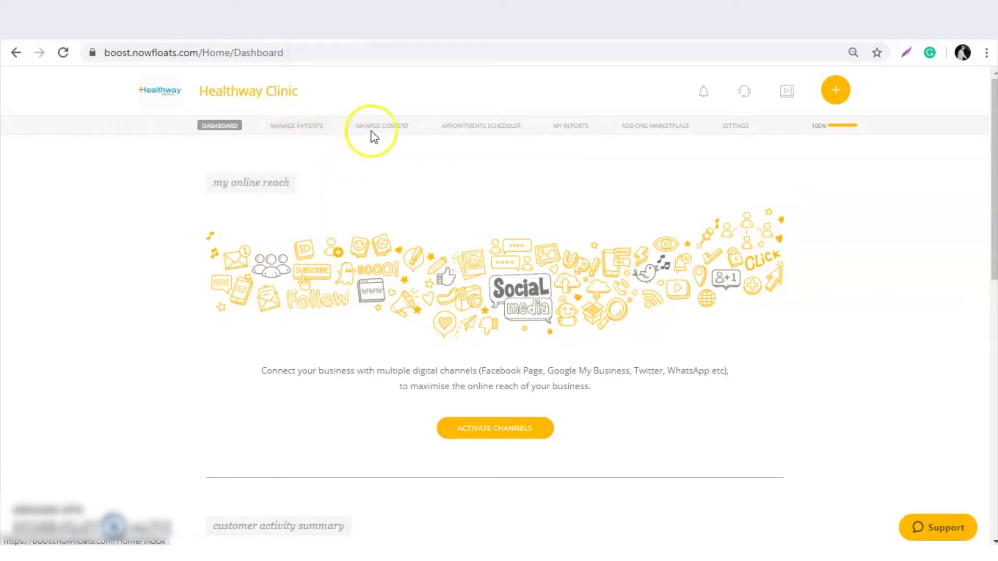
mouse_move(375, 127)
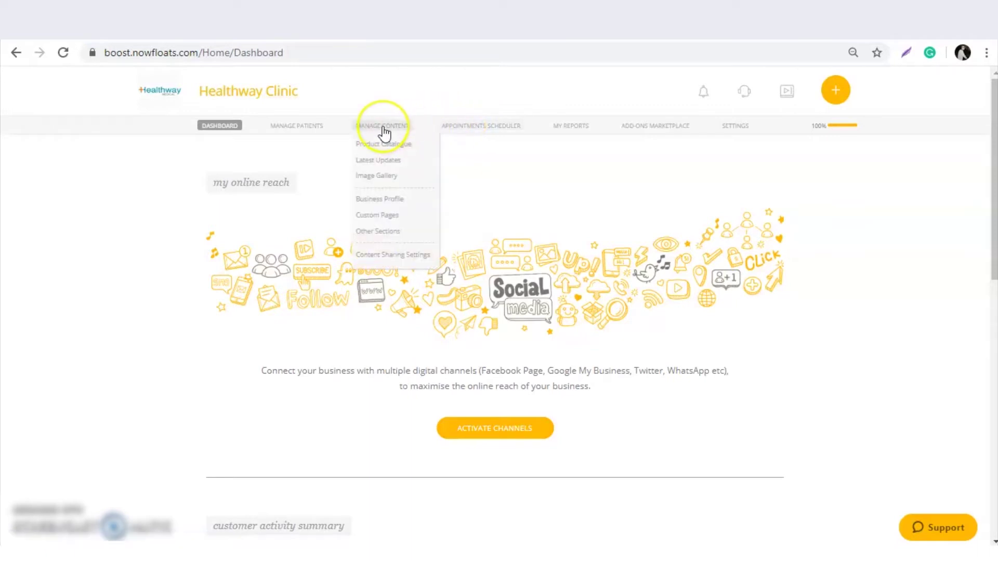
click(383, 146)
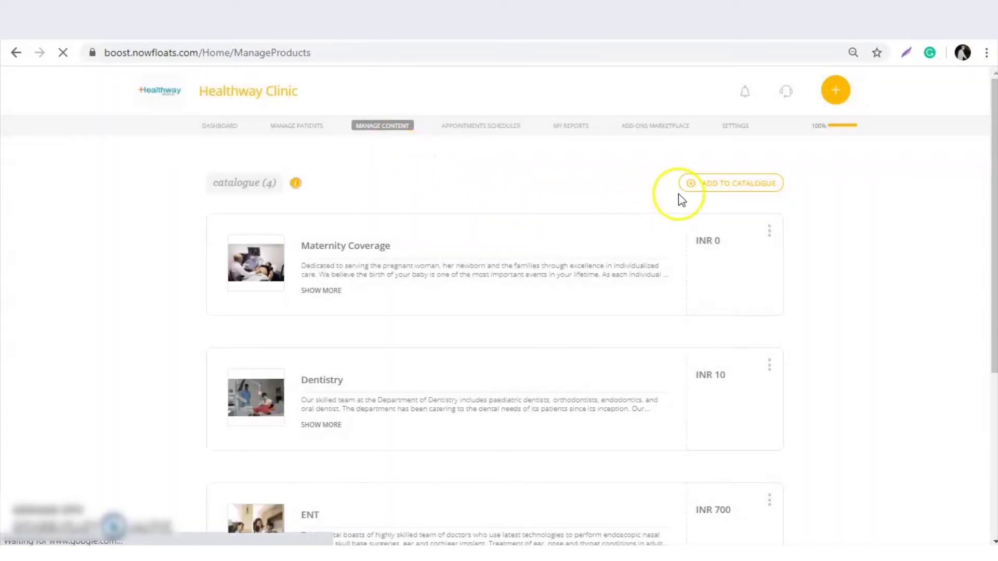
Start a new Physical Product catalogue item in the 'Orthopedic Treatment' category.
click(712, 185)
click(490, 396)
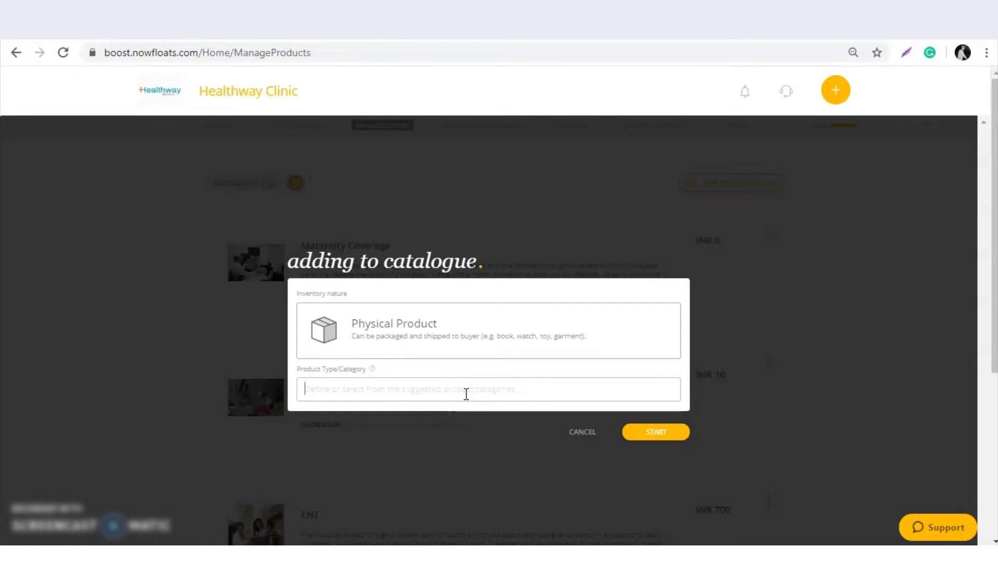
text(Ortha)
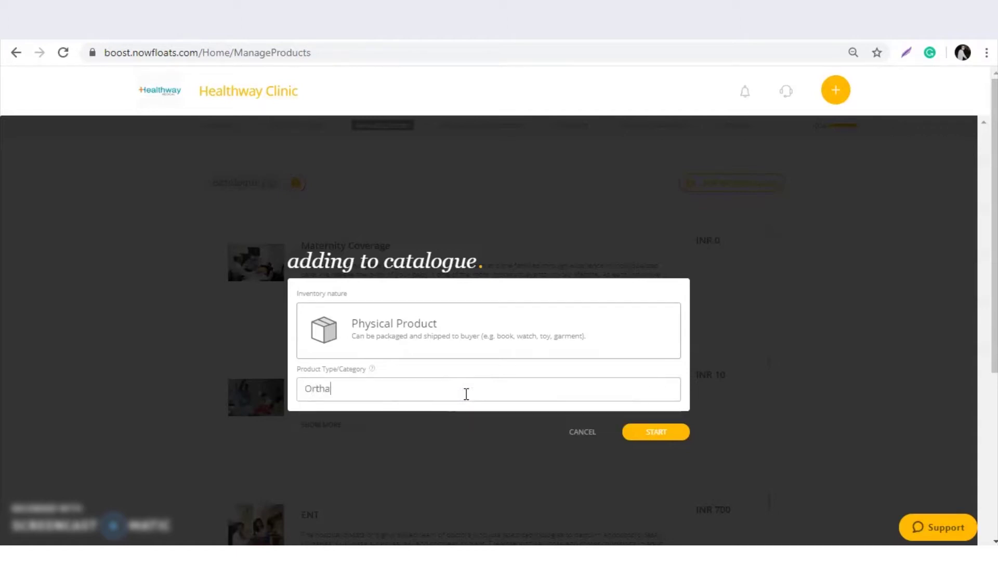
text(pedci)
text(ict)
text(reat)
text(men)
key(Left)
key(Left)
key(Left)
key(Left)
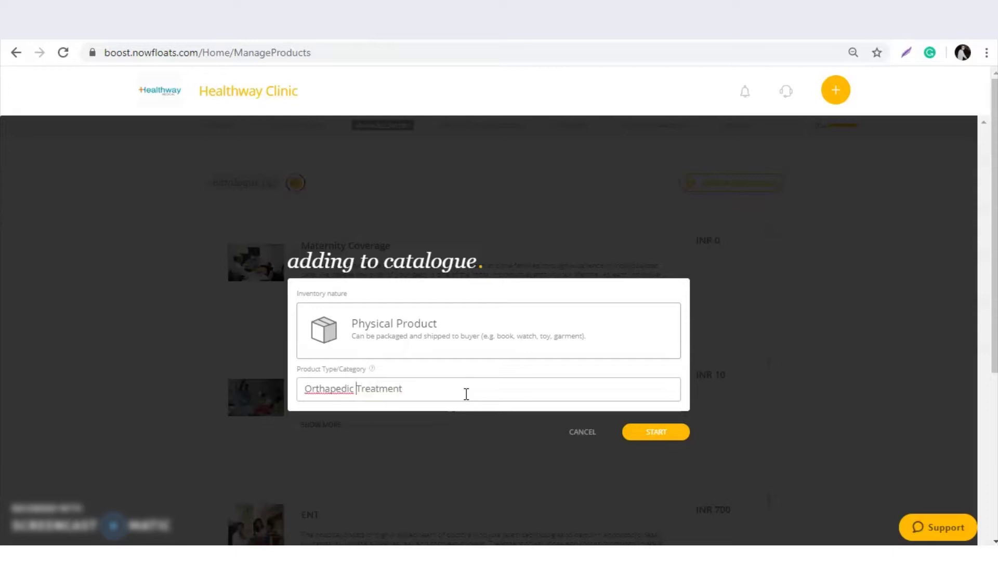
click(673, 432)
Enter 'Orthapedic Treatment' as both the brand name and the product name.
click(288, 242)
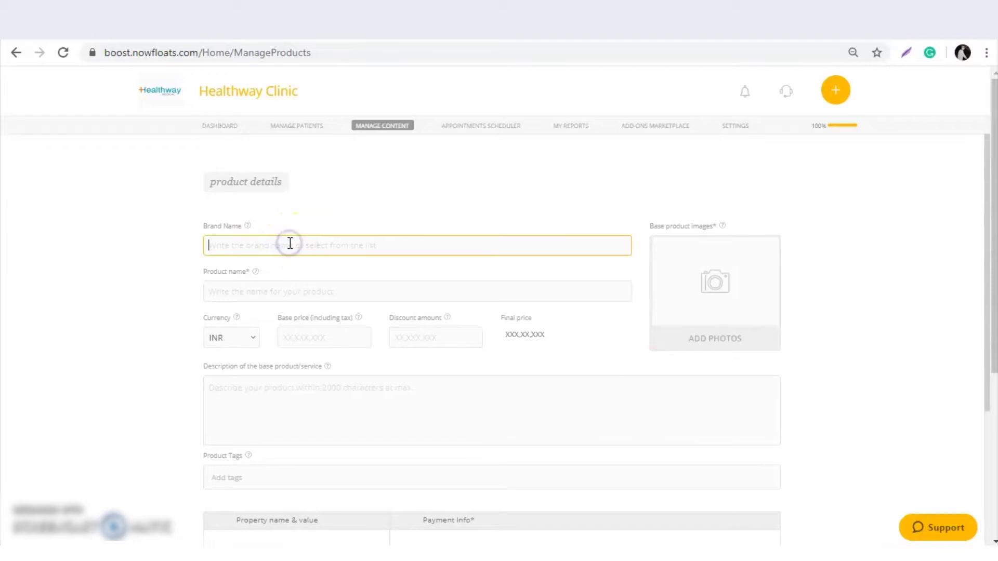
text(Orthapedic Treatmen)
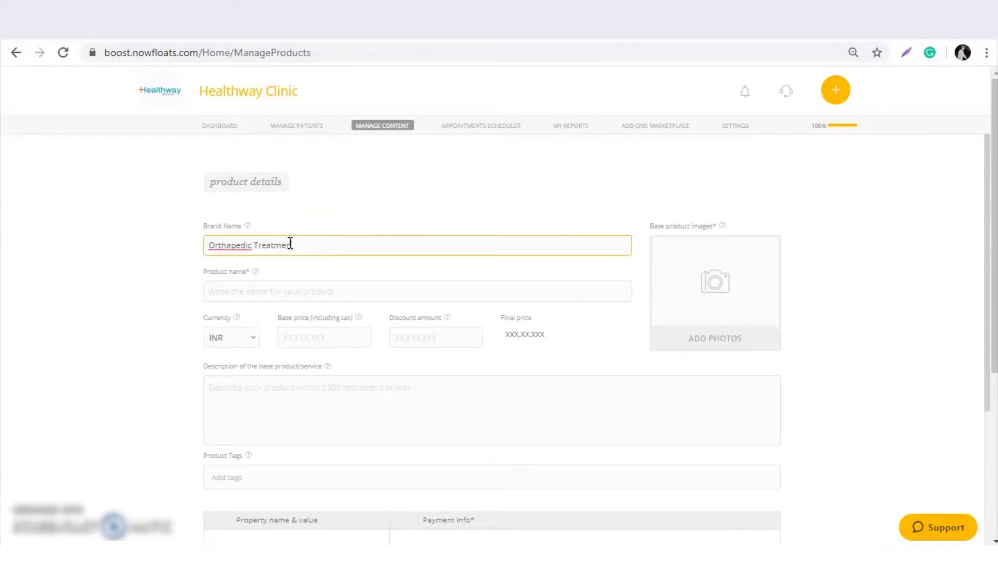
text(t)
key(ctrl+a)
key(ctrl+c)
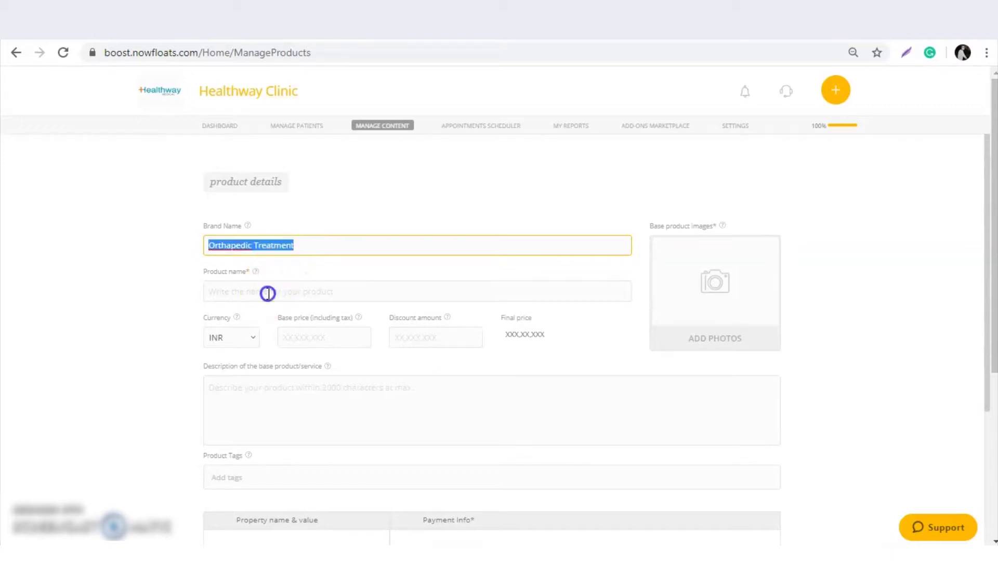
click(268, 292)
key(ctrl+v)
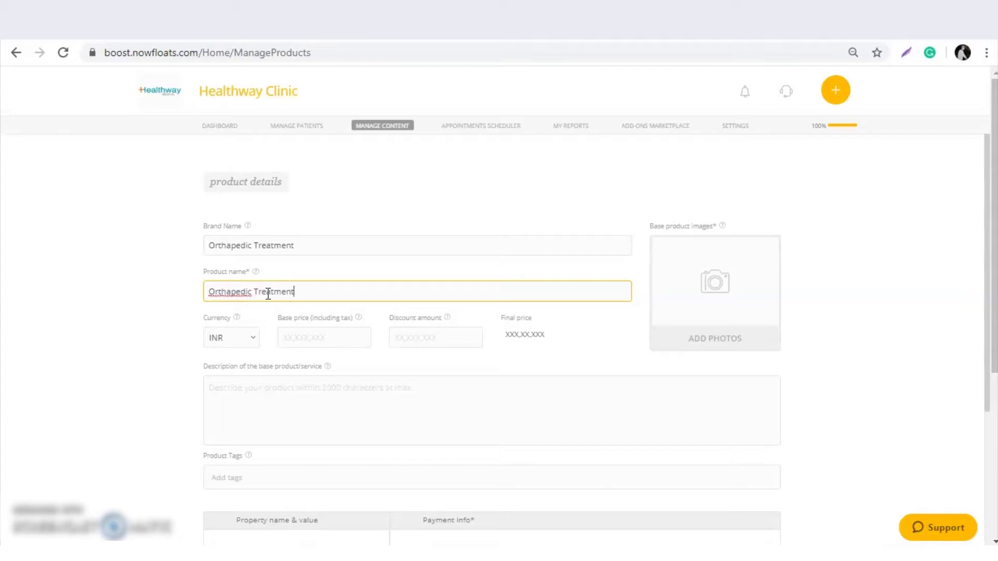
Set the base price to 500 with a 50 discount, giving INR 450.
click(318, 335)
text(500)
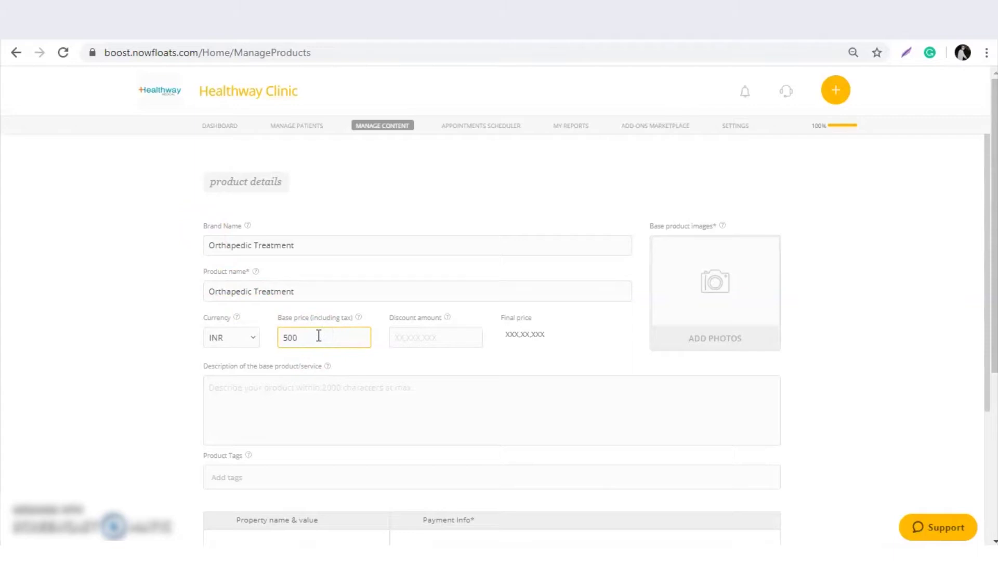
key(Tab)
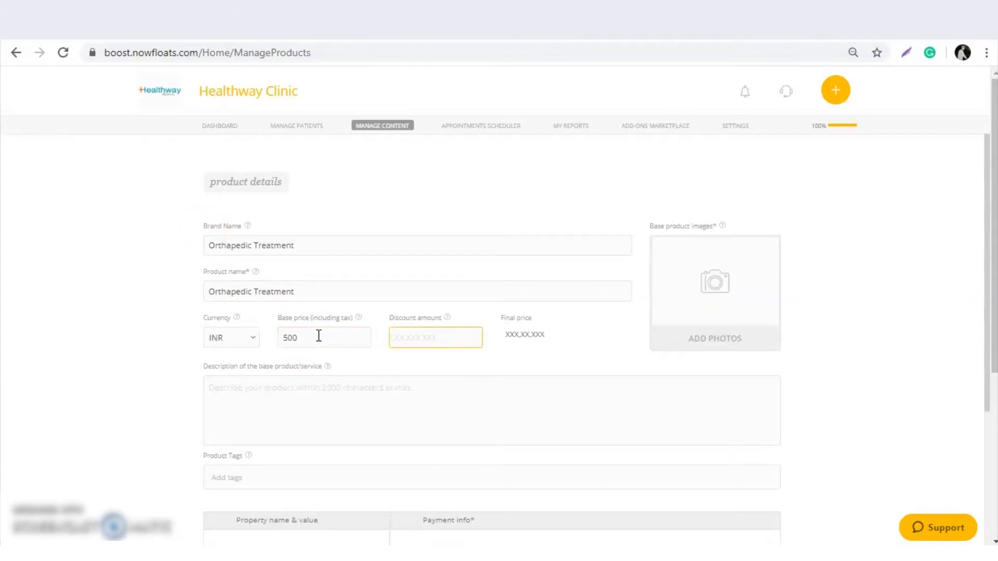
text(50)
key(Tab)
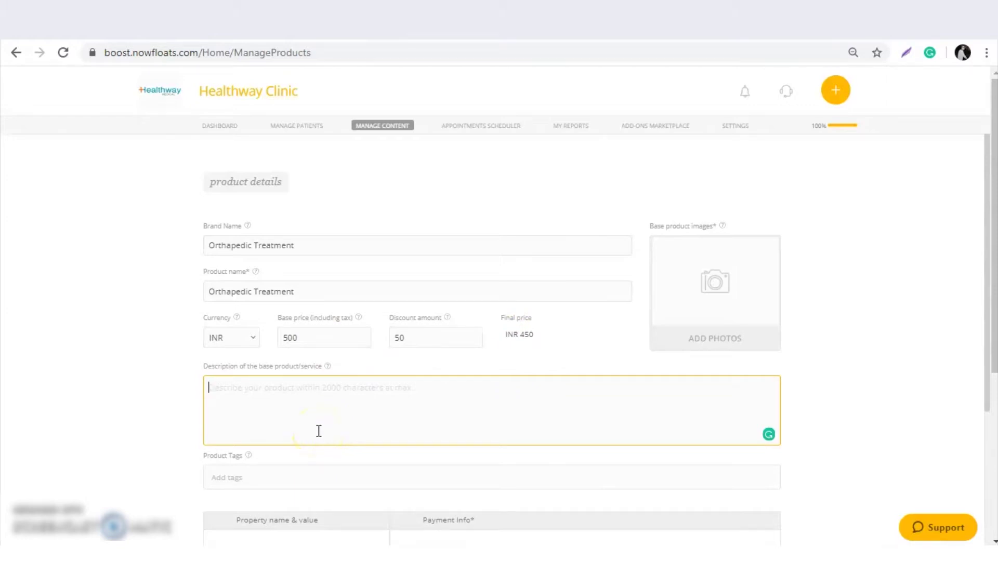
Paste the prepared orthopedics text from Notepad into the product Description.
click(727, 525)
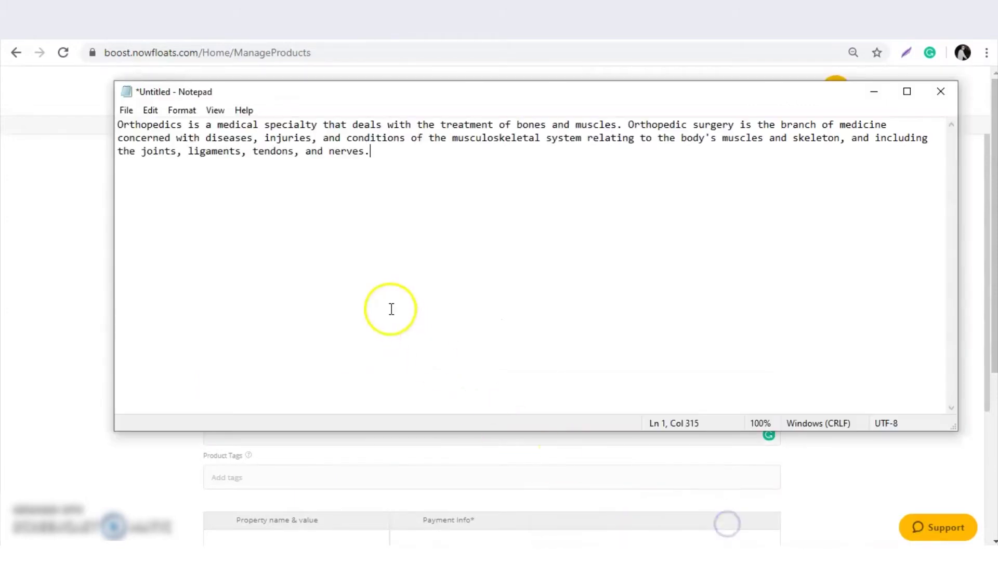
key(ctrl+a)
key(ctrl+c)
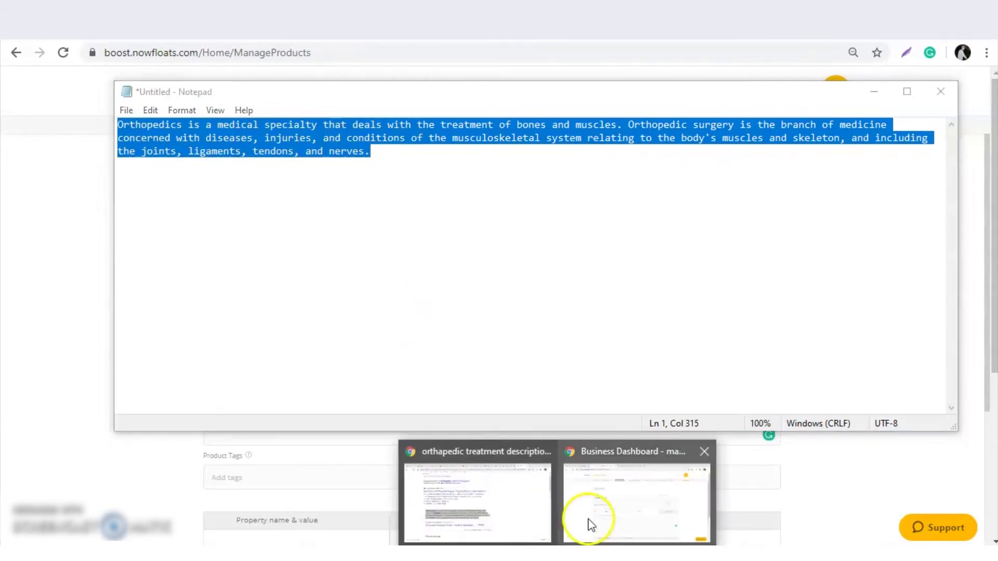
click(592, 526)
key(ctrl+v)
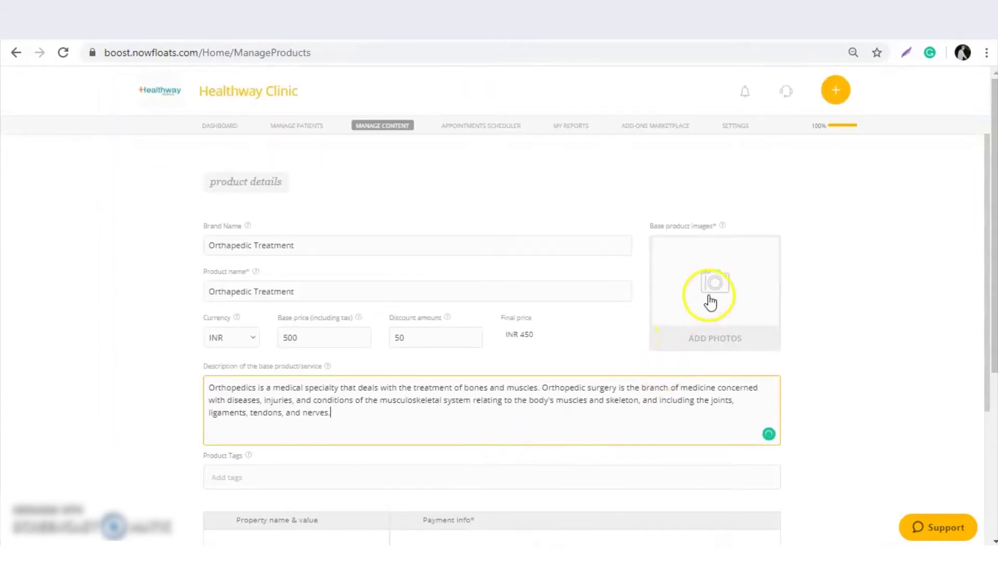
Upload the doctor illustration as the product's primary photo.
click(710, 301)
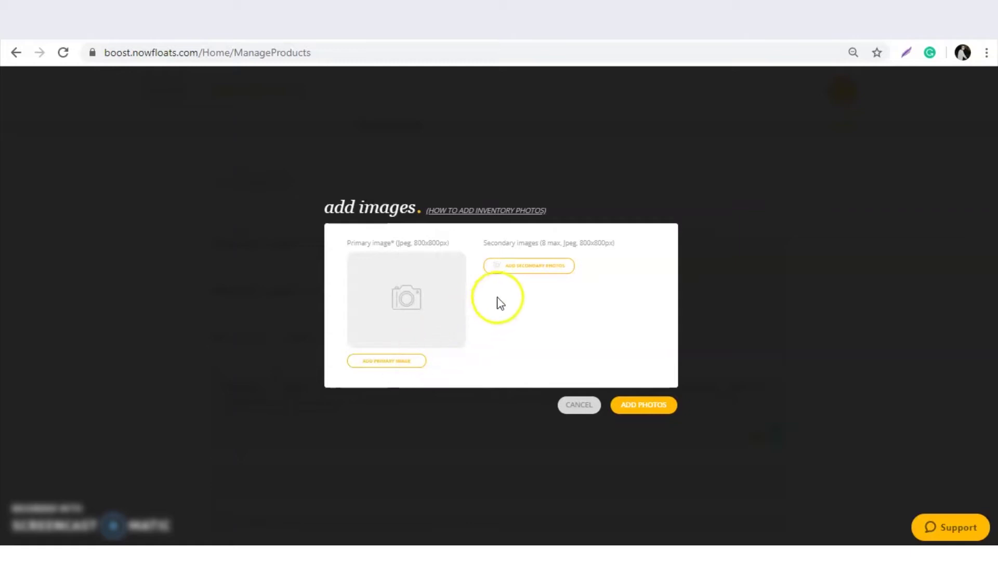
click(376, 361)
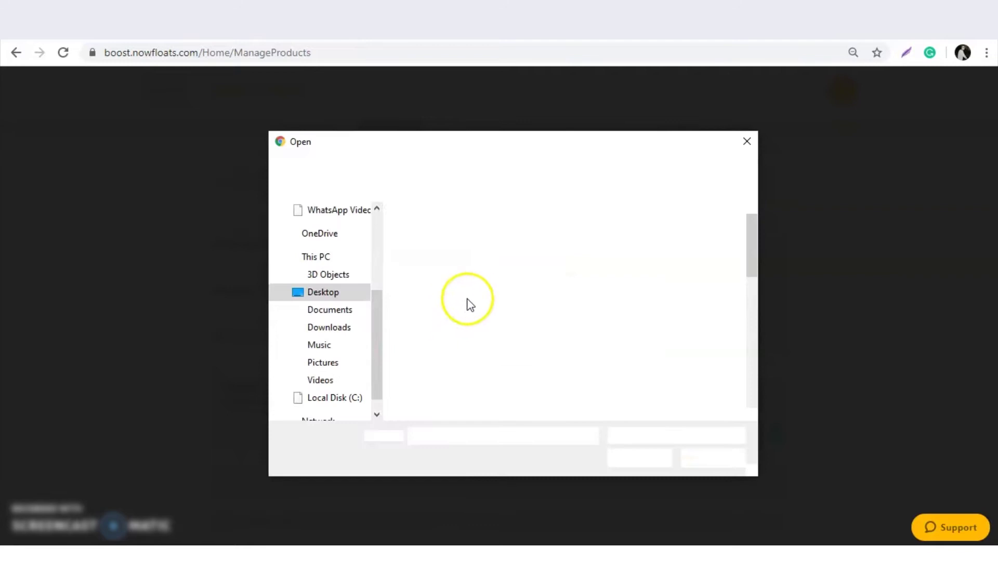
double_click(468, 378)
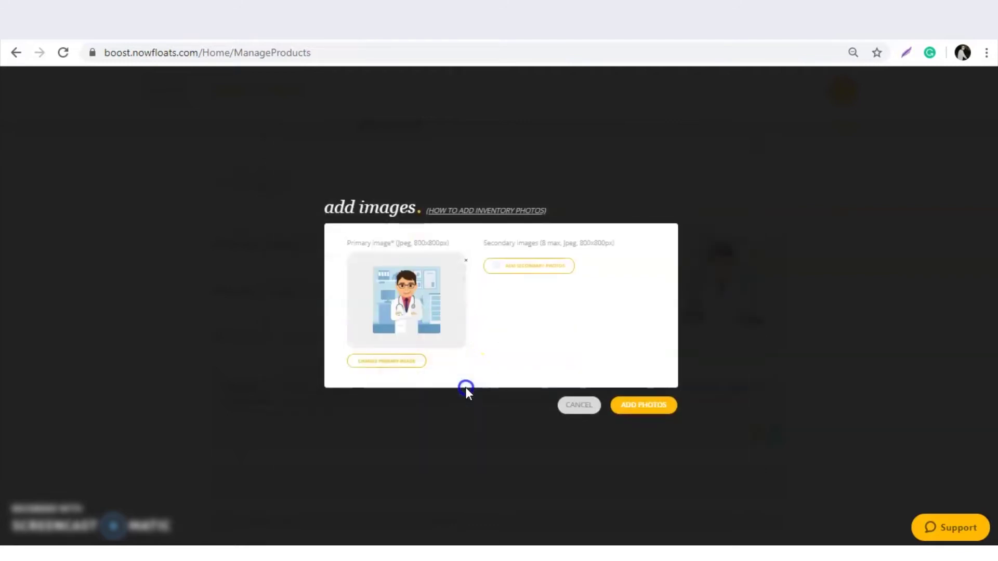
click(640, 408)
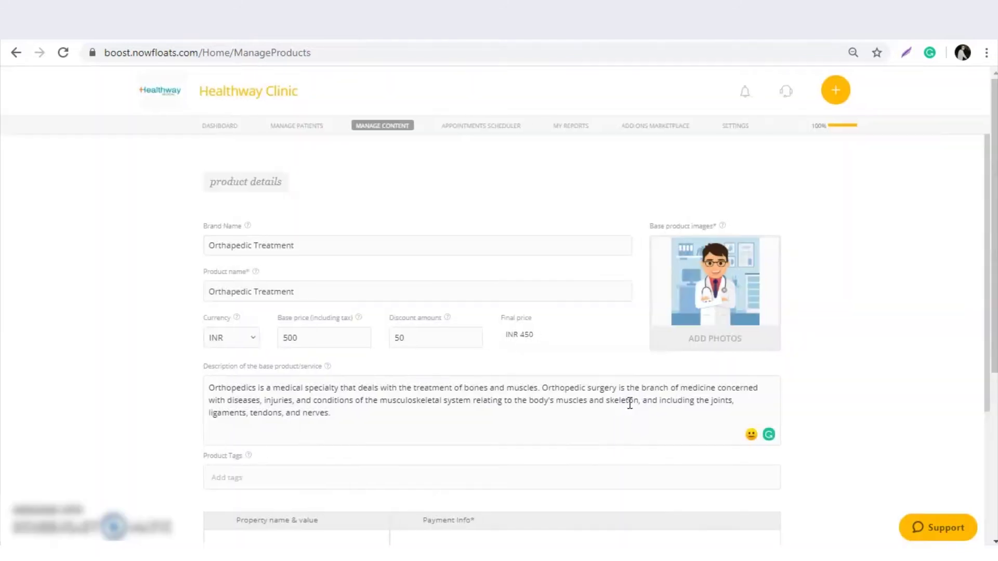
Add 'Orthopedic Treatment' as a product tag, removing a wrongly pasted description tag.
scroll(499, 403, down, 2)
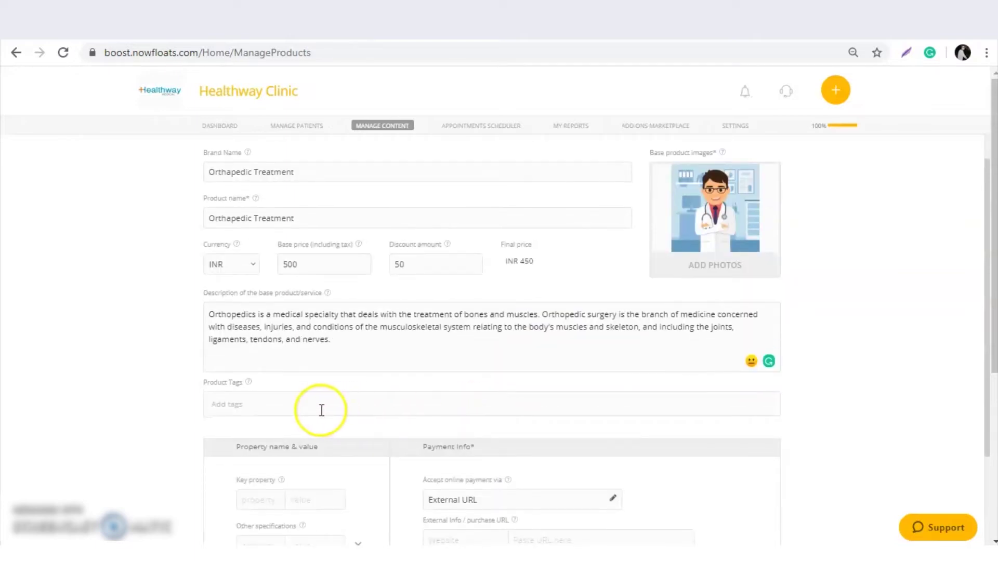
click(321, 411)
text(Orthopedics is a medical specialty that deals with)
key(Return)
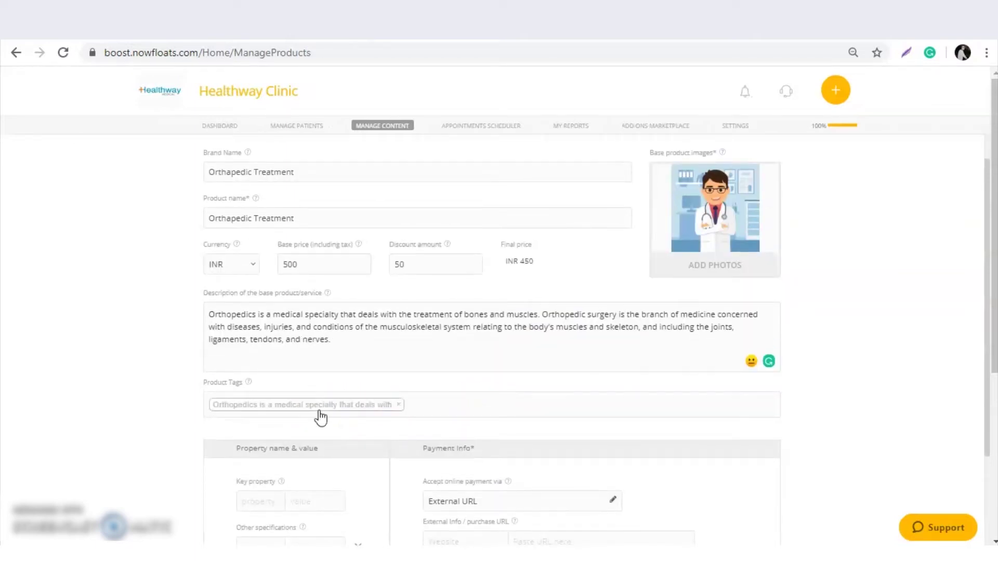
click(399, 405)
triple_click(251, 217)
key(ctrl+c)
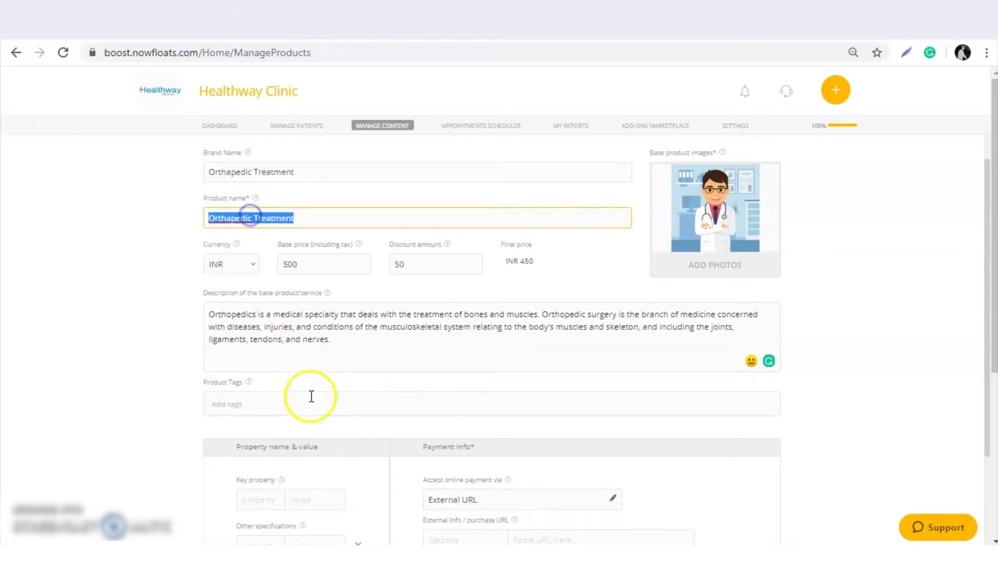
click(296, 403)
key(ctrl+v)
key(Return)
scroll(364, 441, down, 1)
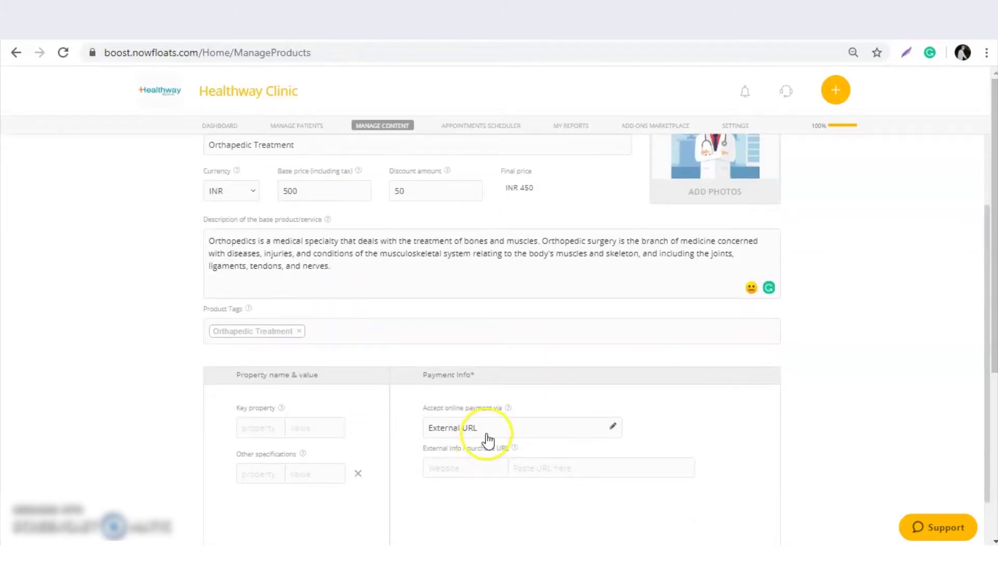
scroll(484, 416, down, 1)
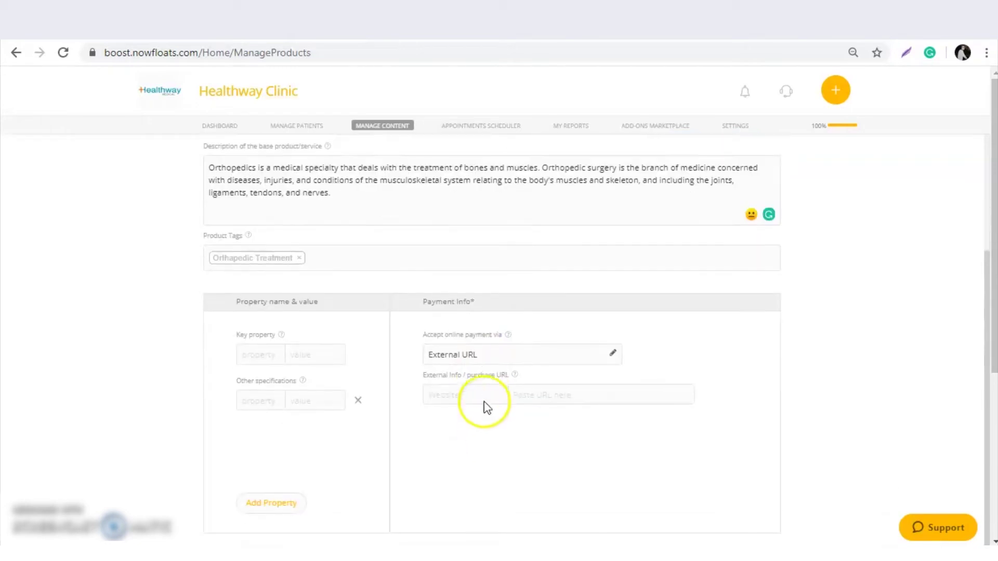
Choose Assured Purchase as the payment mode with the warehouse as pickup address.
click(470, 355)
click(468, 356)
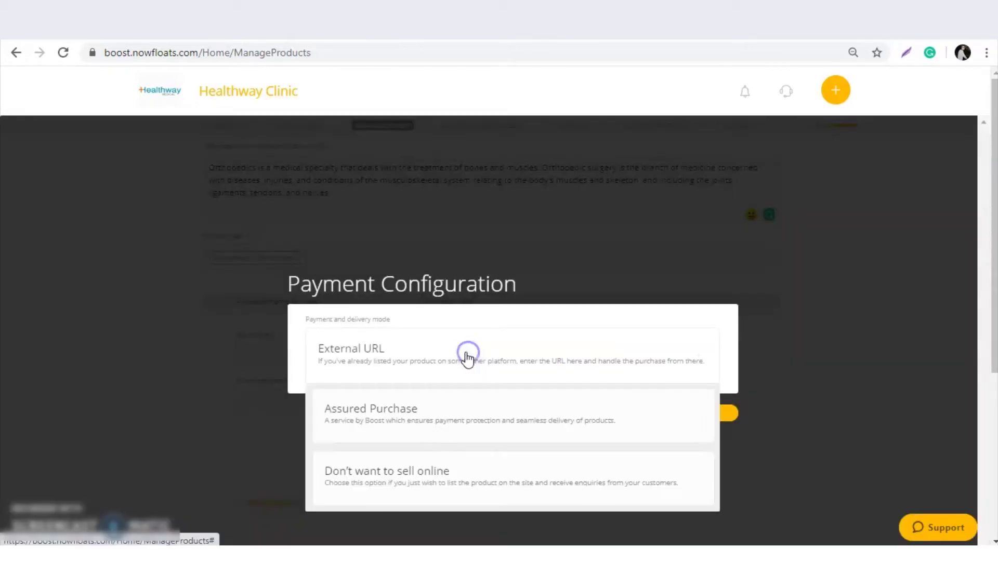
click(449, 419)
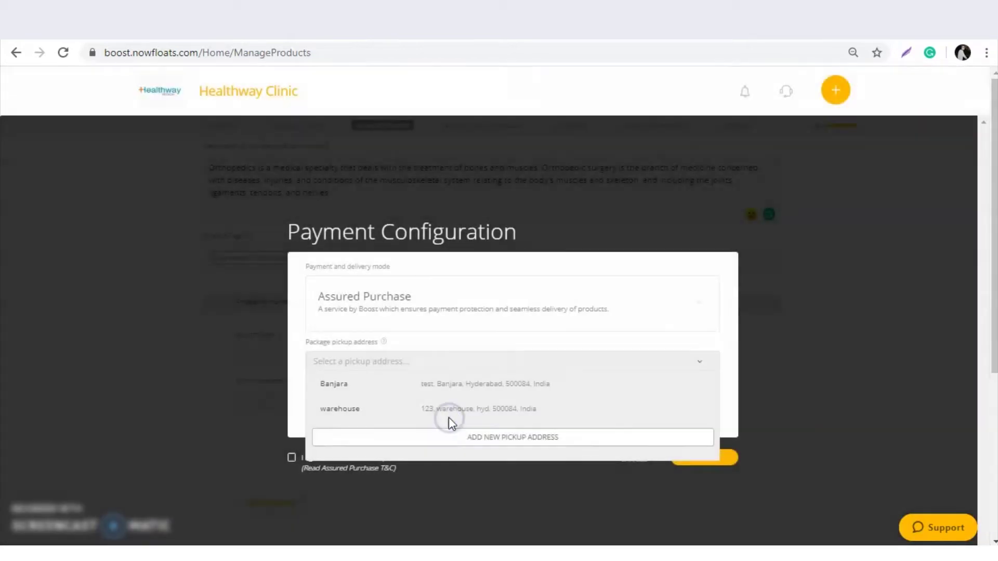
click(479, 441)
click(435, 409)
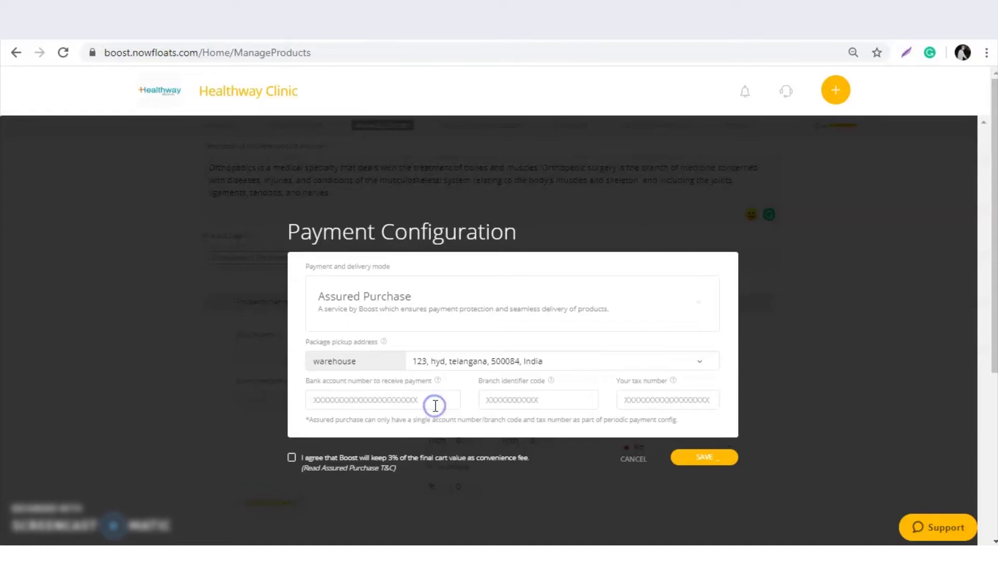
Enter the bank account number, branch code and tax number, accept the 3% fee, and save.
click(410, 400)
text(12345)
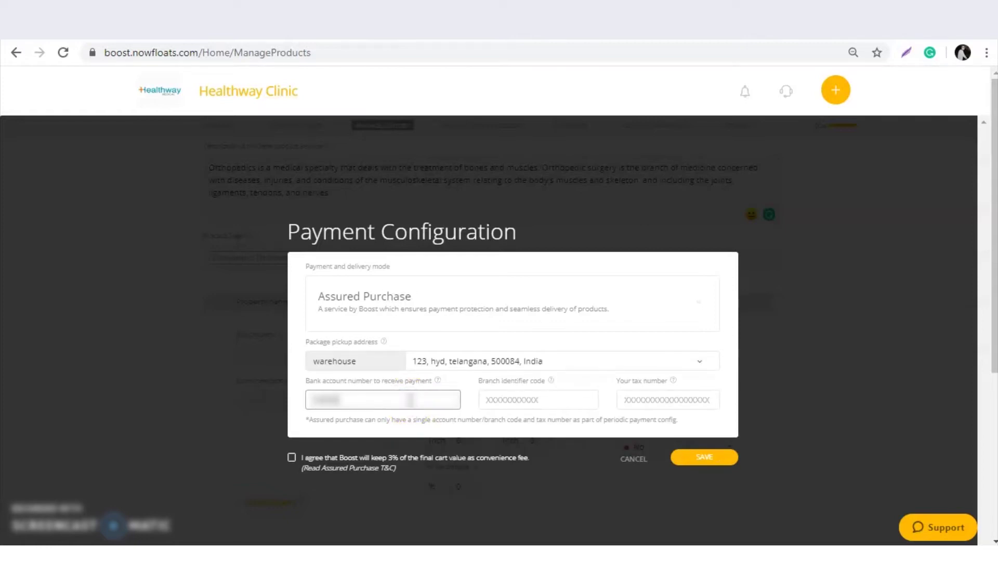
text(67890)
key(Tab)
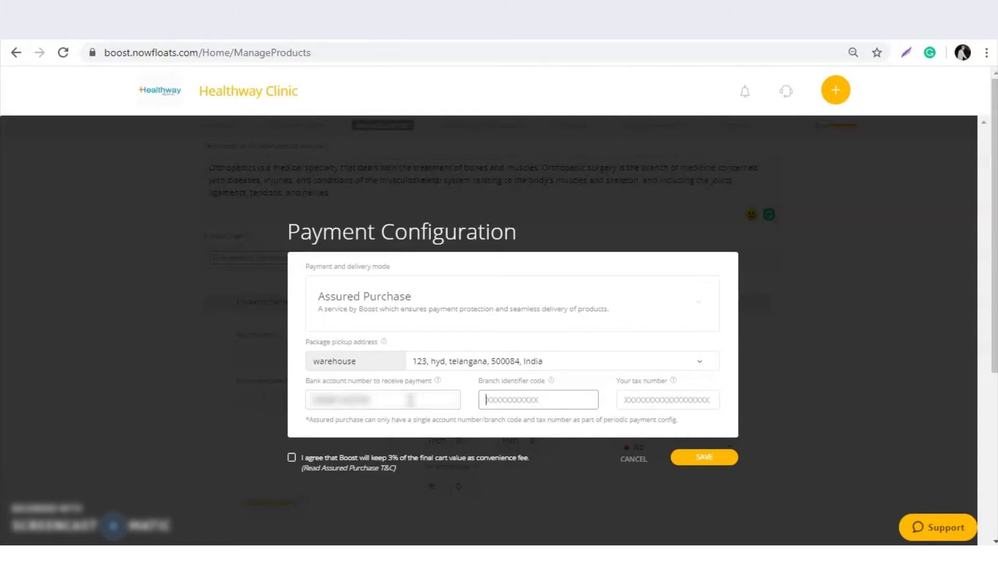
text(SBIN0001234SBI)
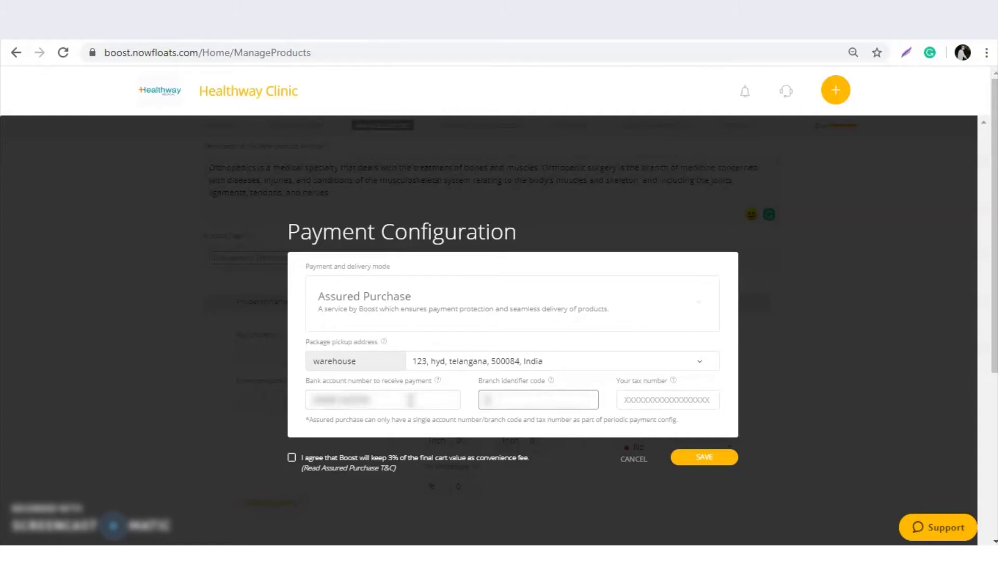
text(N0001)
key(Tab)
text(36A)
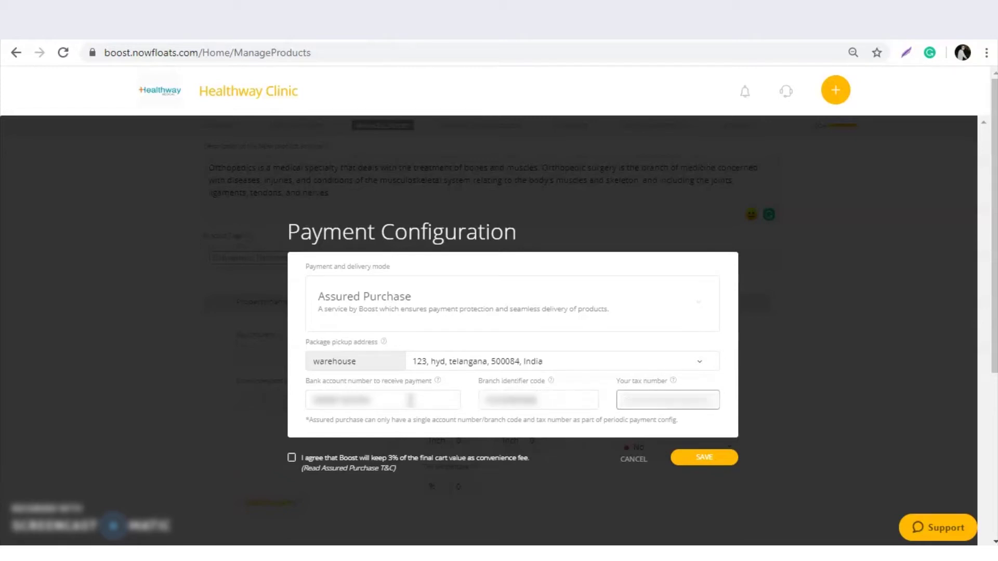
text(AAC)
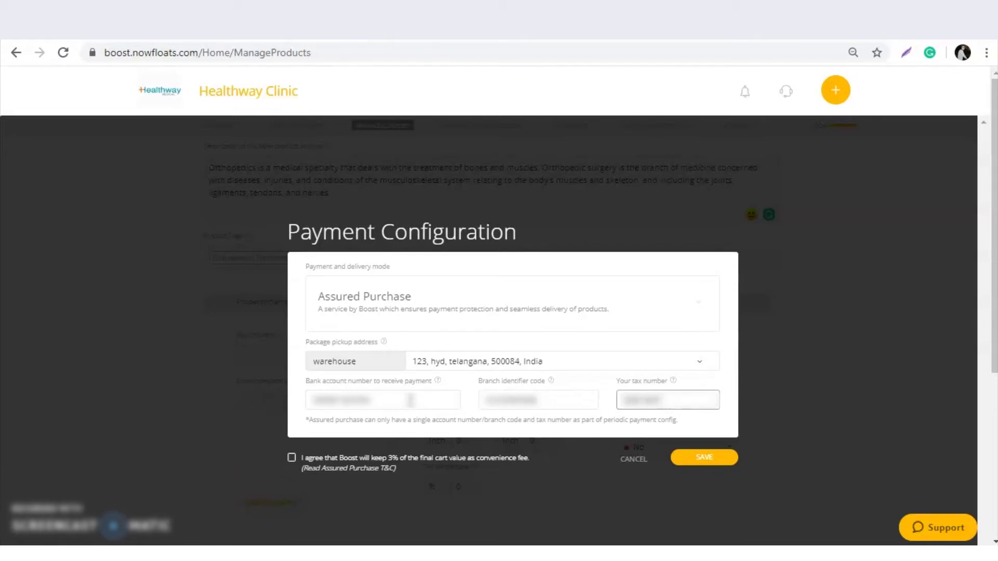
click(292, 457)
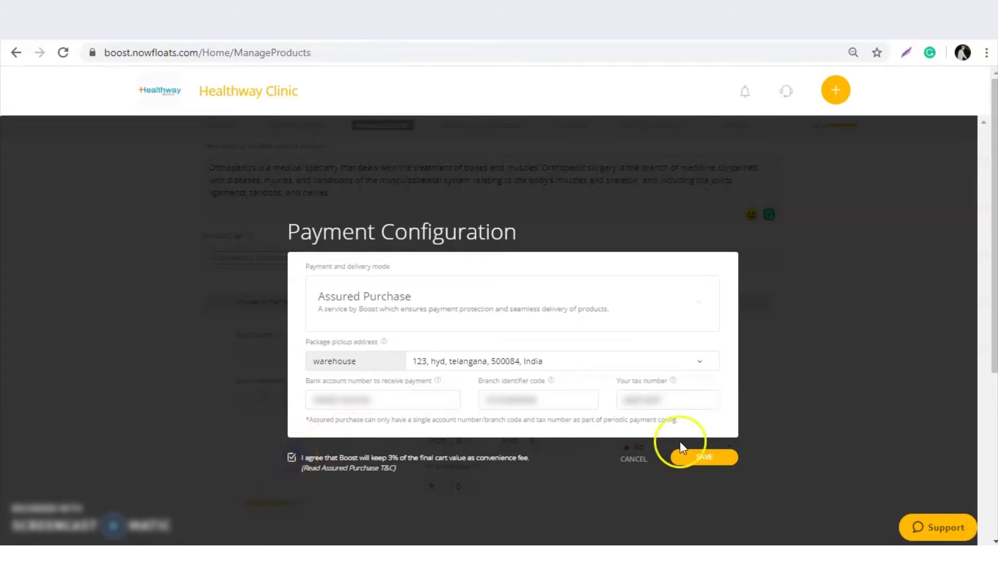
click(720, 464)
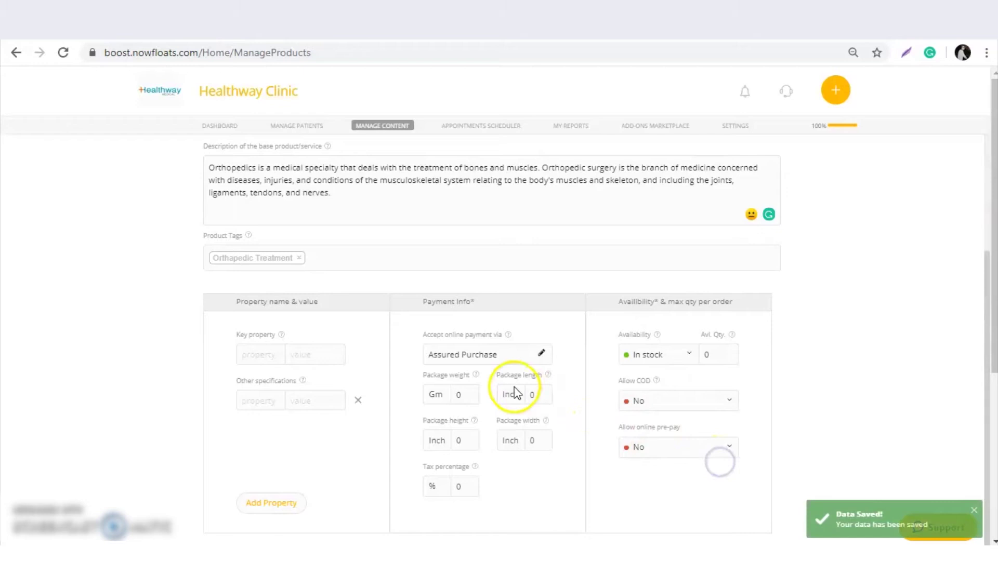
Save & Add the Orthopedic Treatment listing so it joins the catalogue at INR 450.
scroll(515, 394, down, 2)
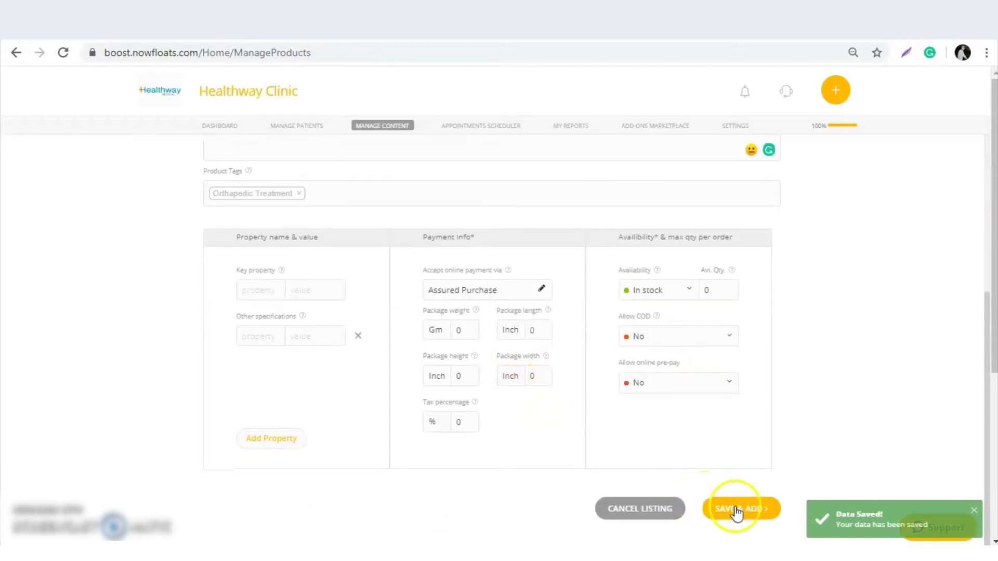
scroll(687, 422, up, 3)
scroll(686, 422, up, 3)
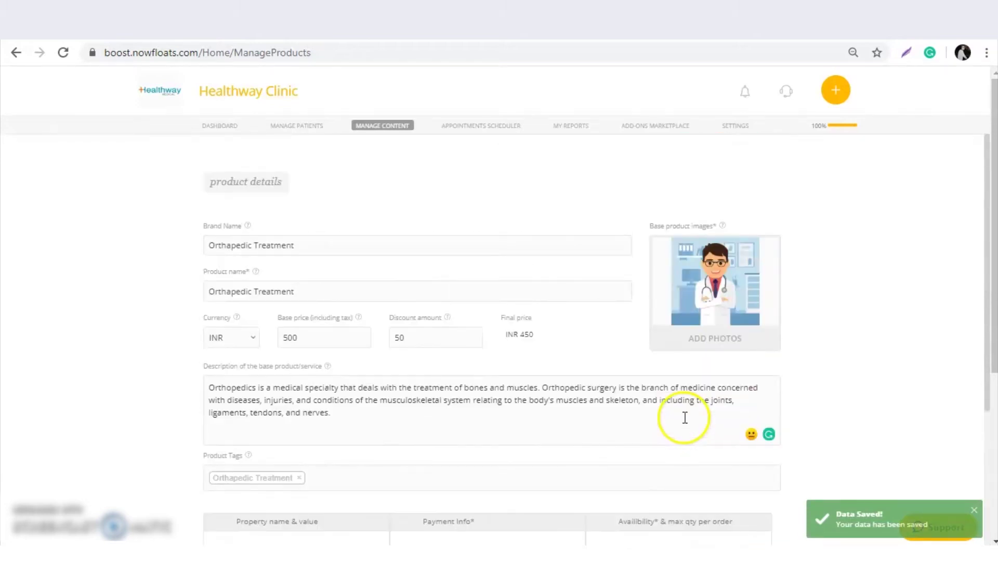
scroll(644, 410, down, 5)
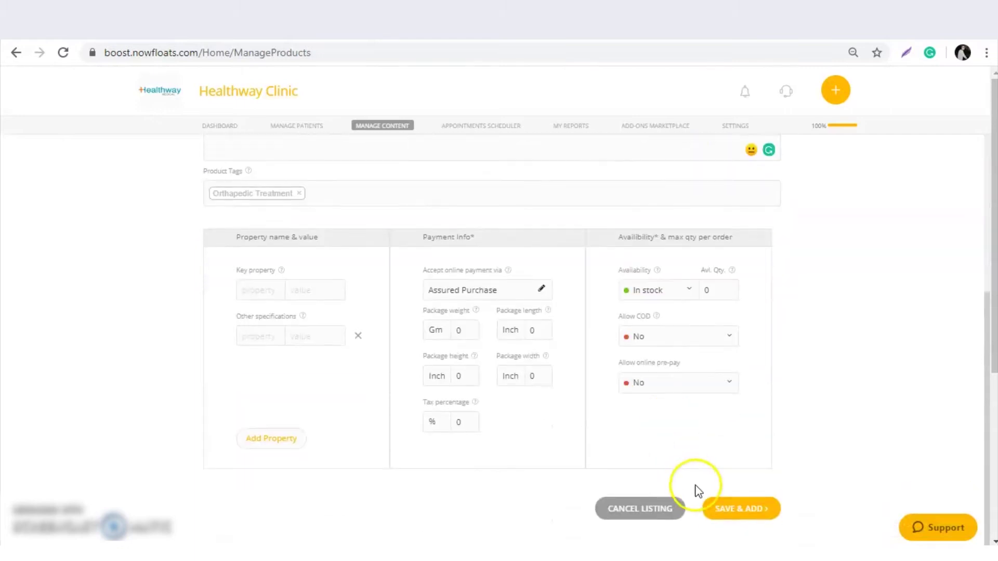
click(749, 509)
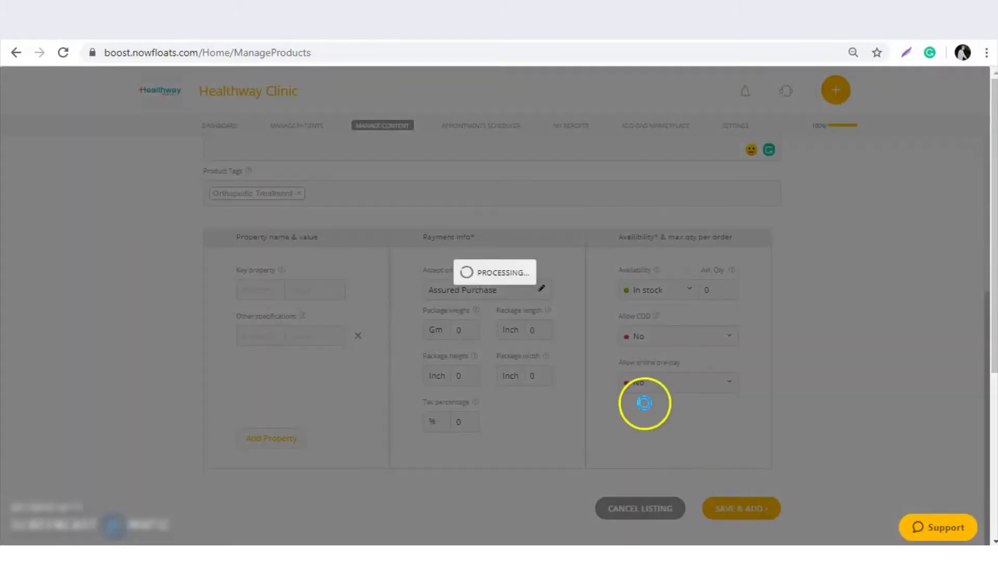
click(632, 394)
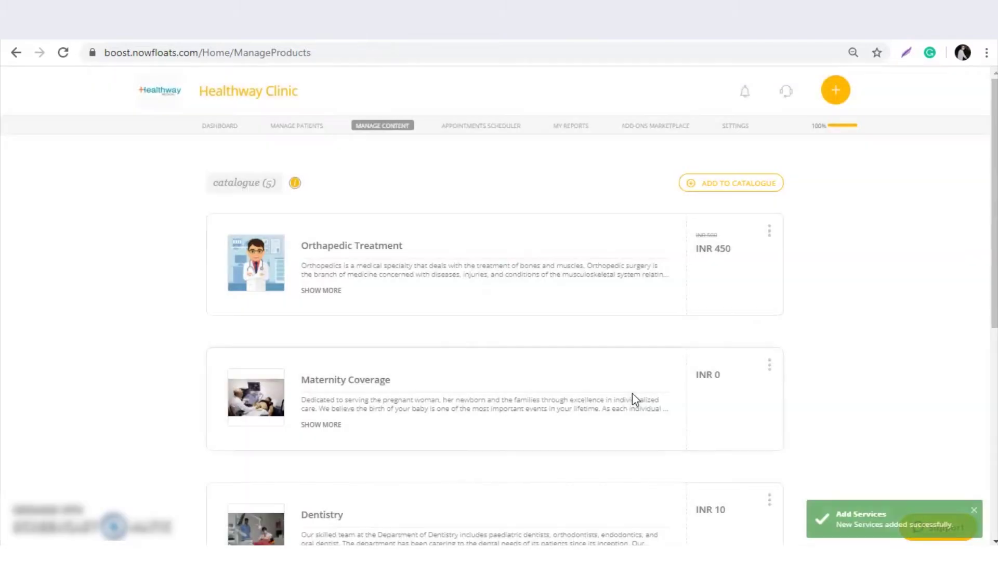
click(570, 315)
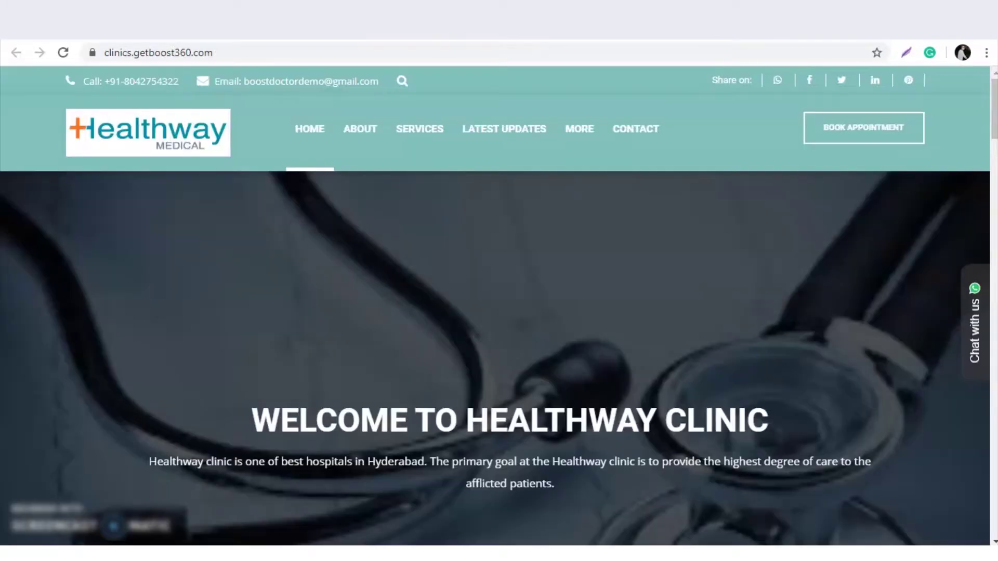
Reload the clinic website and check the Book Appointment purpose list for Orthapedic Treatment.
click(61, 52)
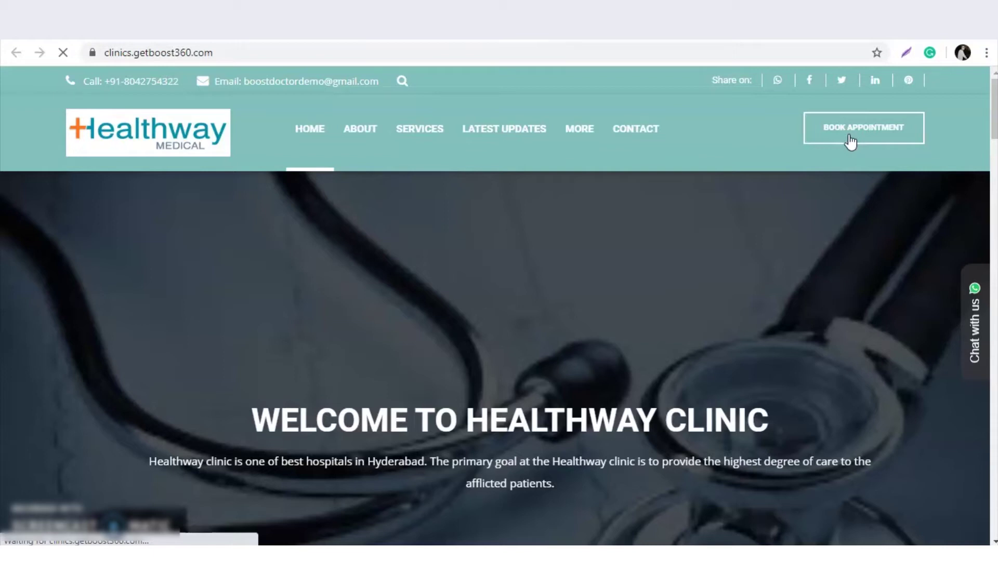
click(847, 140)
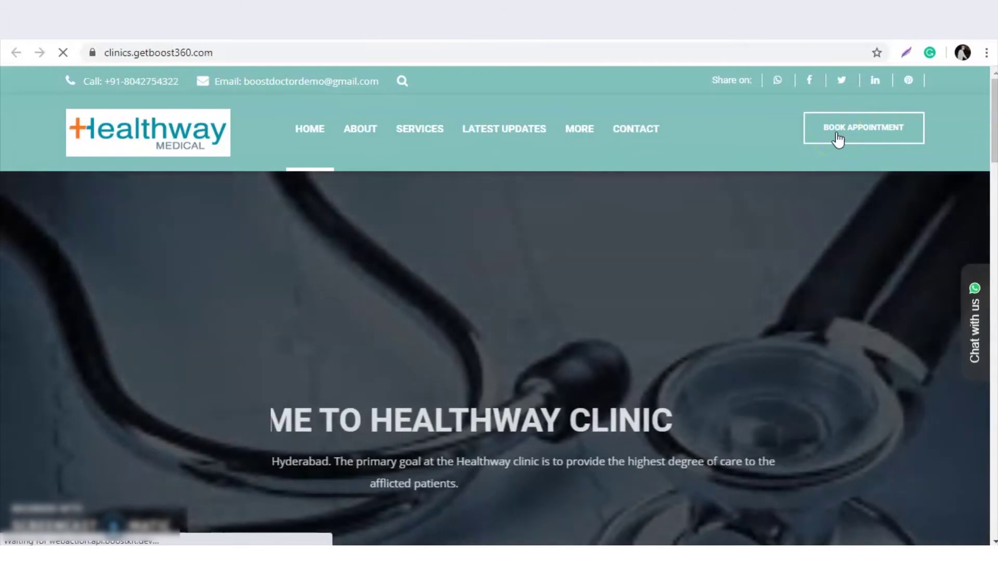
click(838, 139)
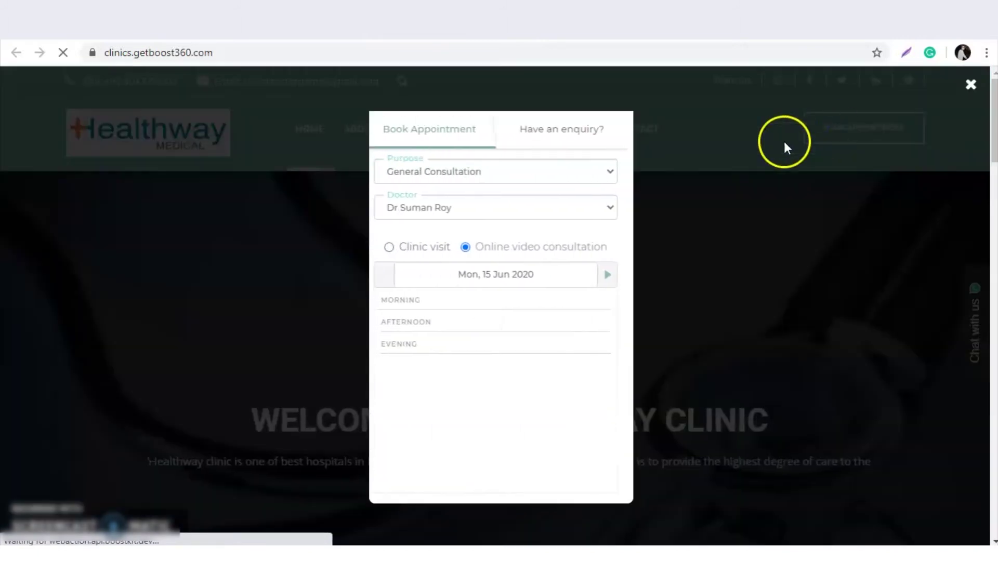
click(512, 171)
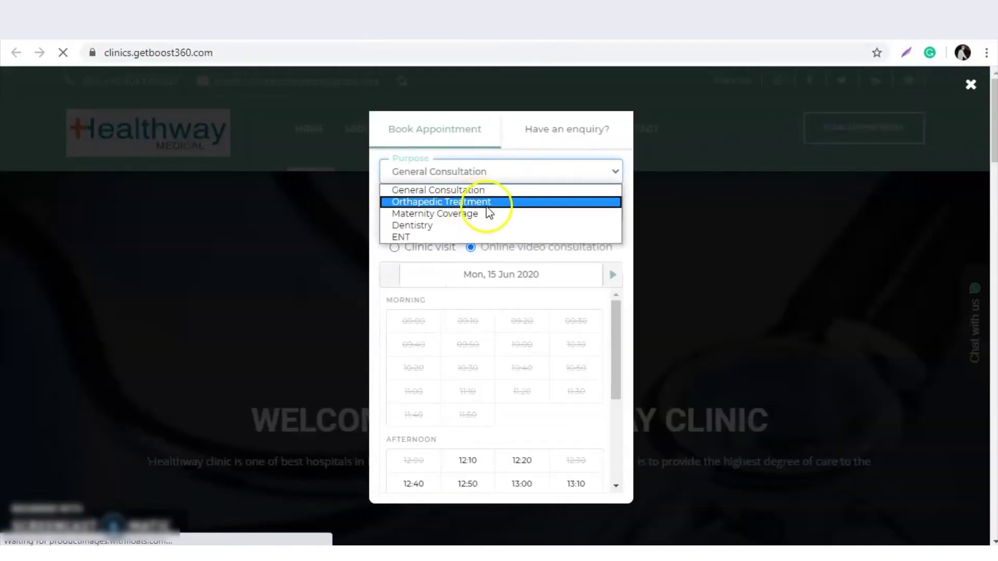
click(256, 39)
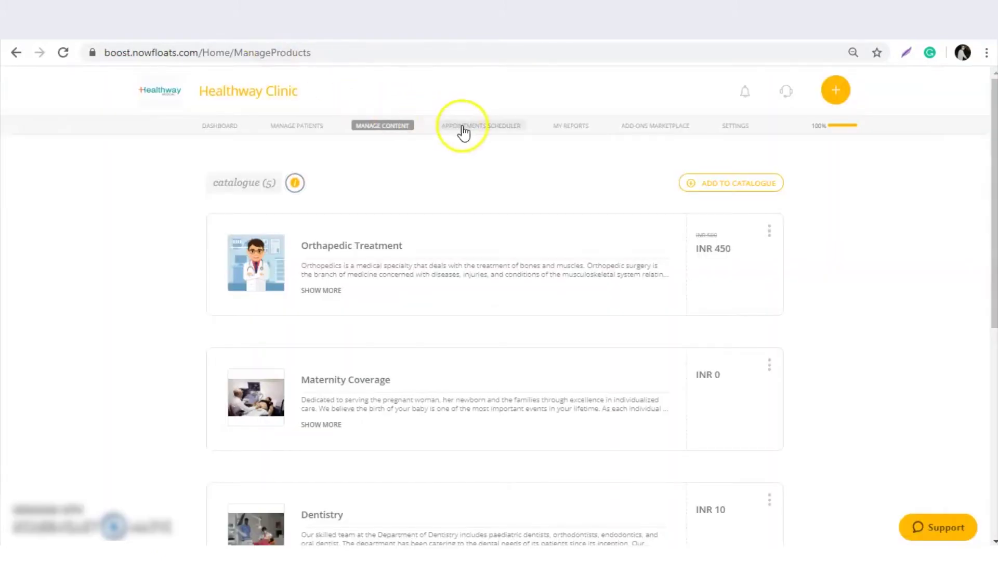
View the Consultation Hours, Consultation Fees and Doctor Profiles tabs, ending on a new profile form.
click(462, 127)
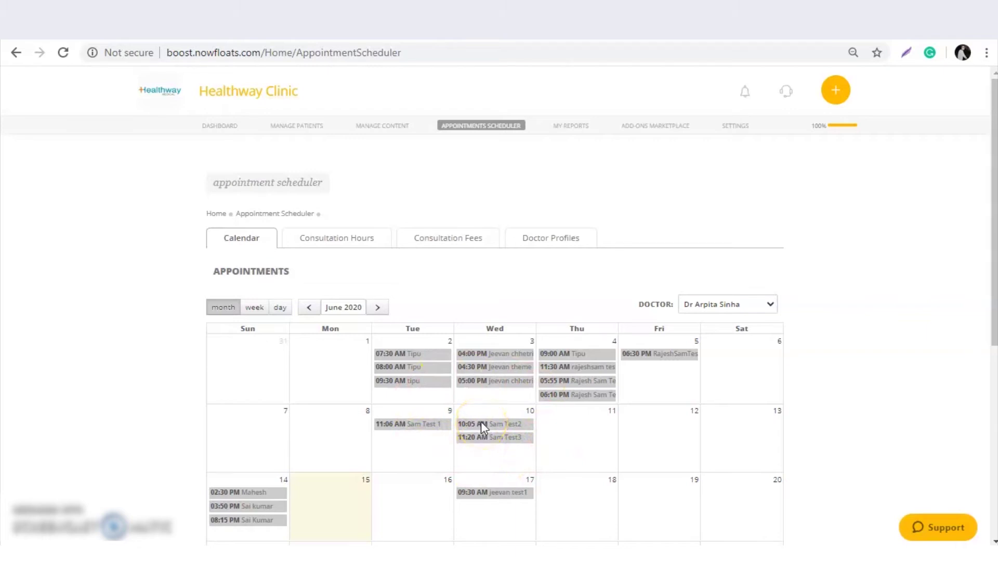
click(319, 241)
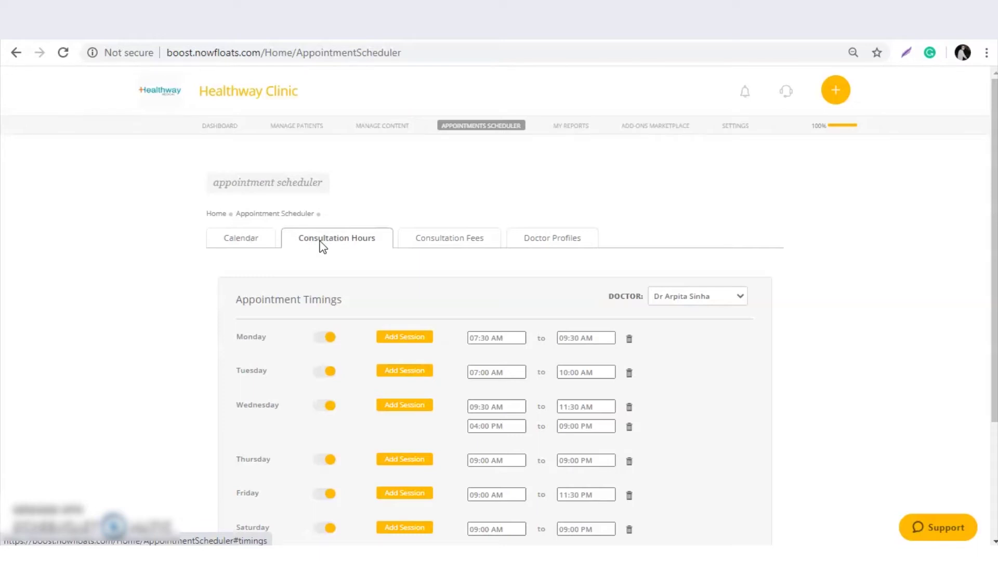
click(419, 243)
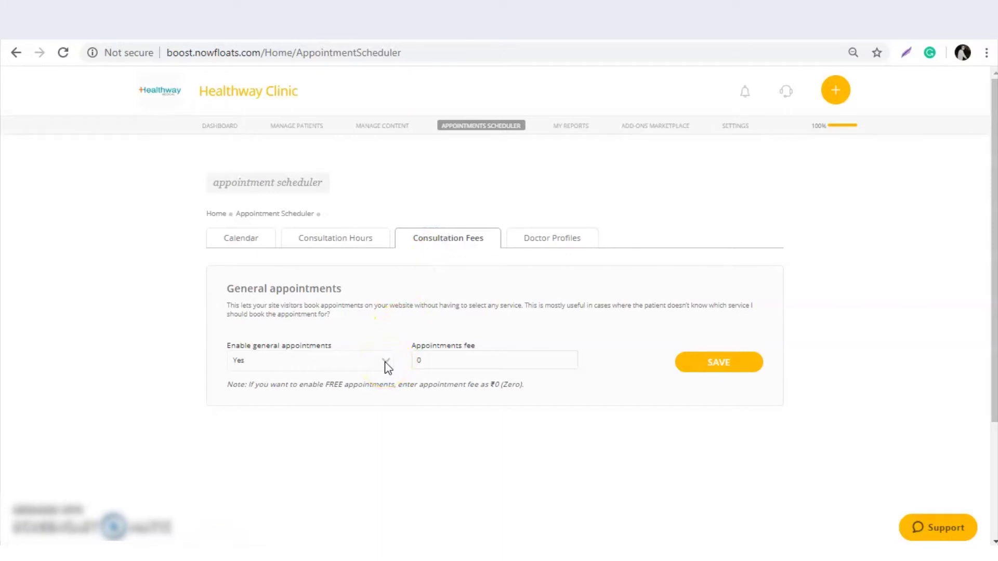
click(429, 359)
click(540, 242)
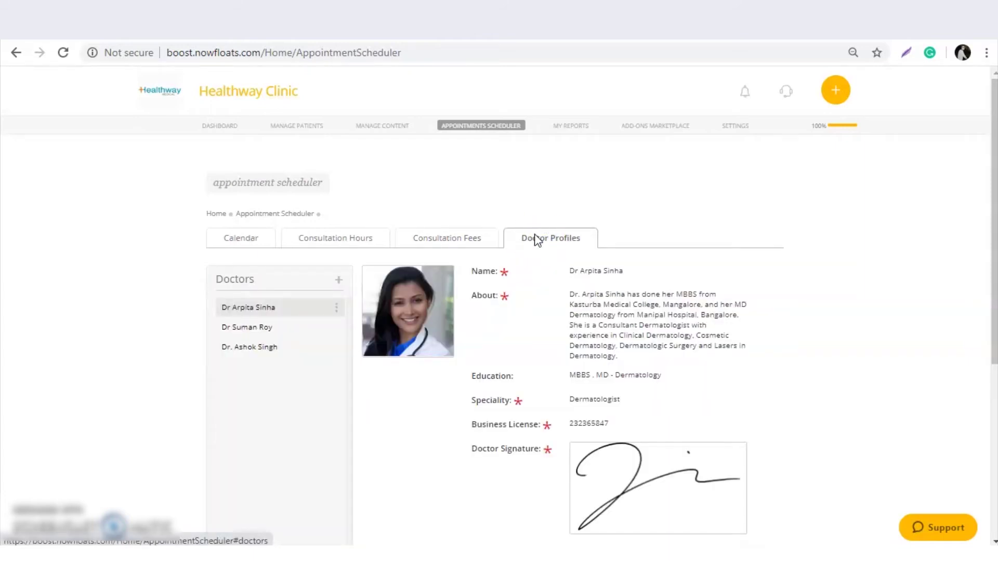
click(469, 210)
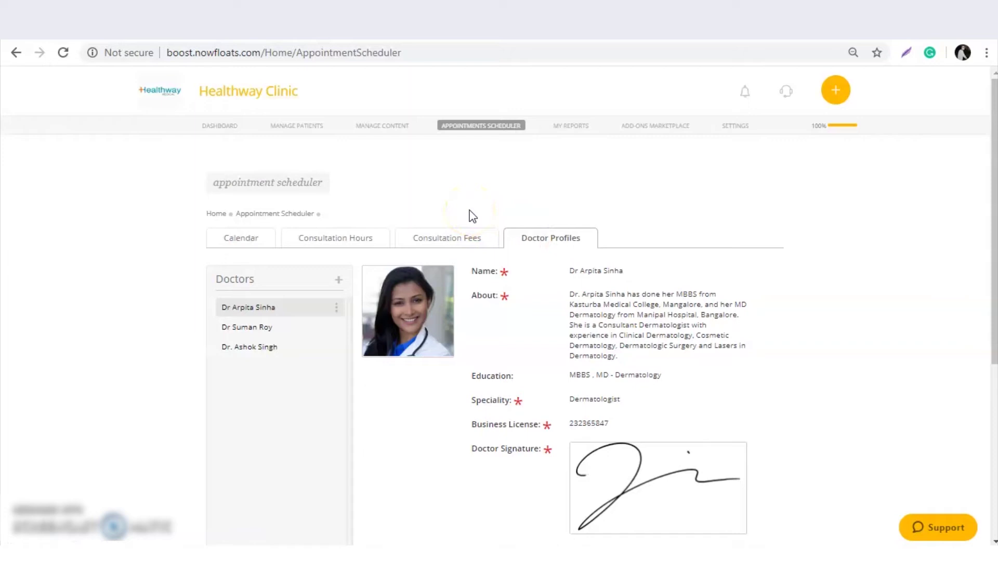
click(524, 240)
Start a new doctor profile with the doctor's name and an About text 'expert since 10 years'.
click(340, 278)
click(622, 270)
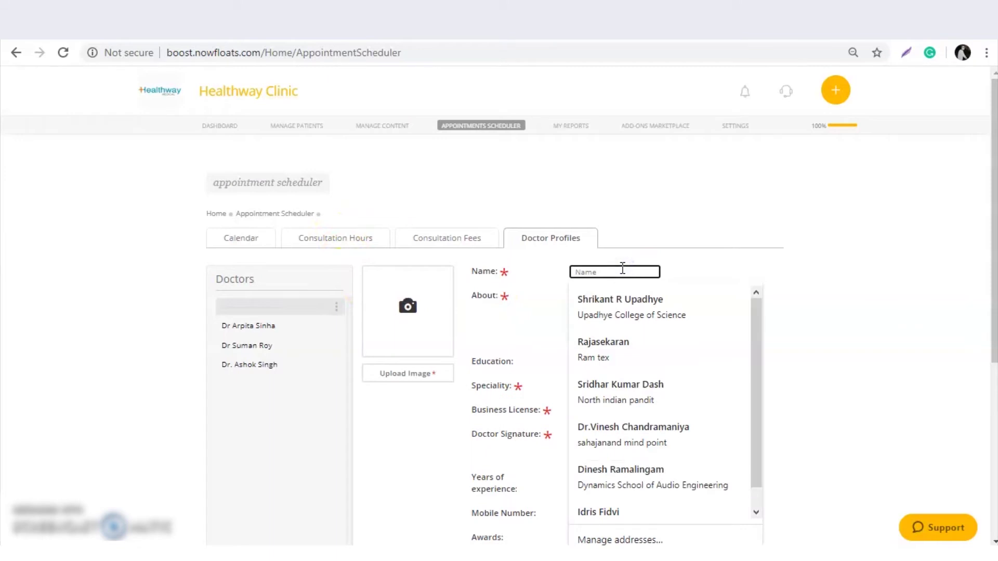
text(Mahesh)
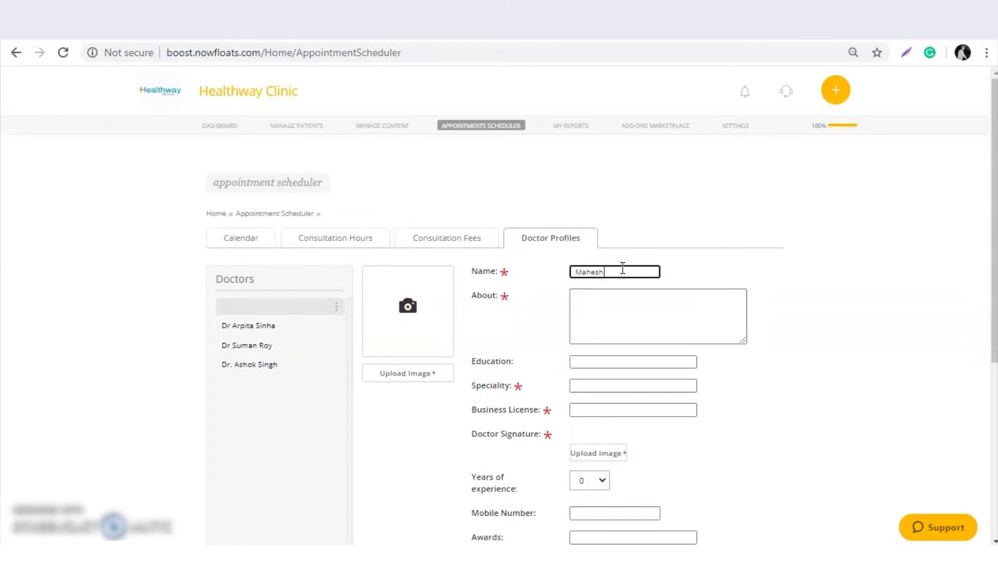
key(Tab)
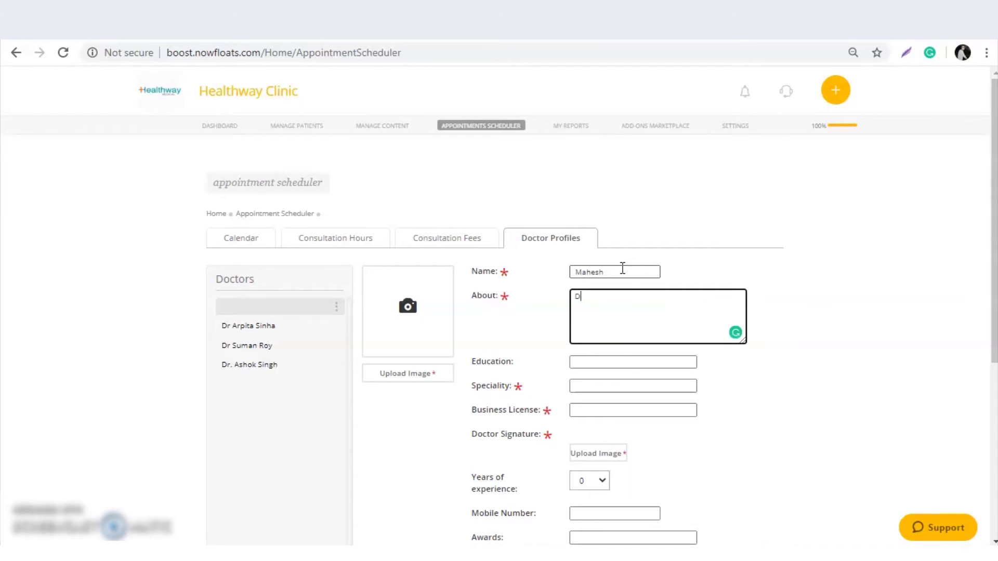
text(Dr. Mahesh is a Orthopedic)
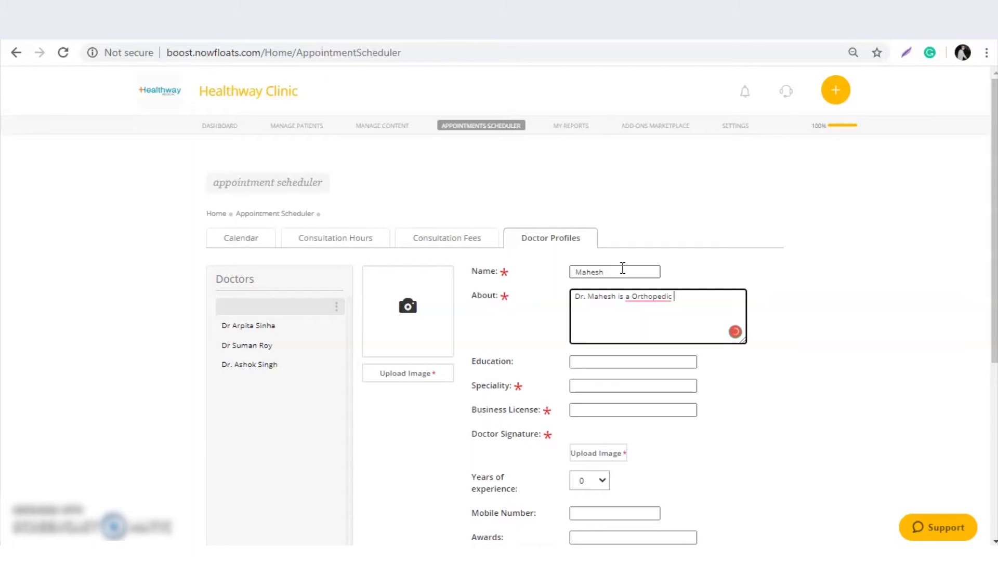
text(expert since 10 years)
click(644, 300)
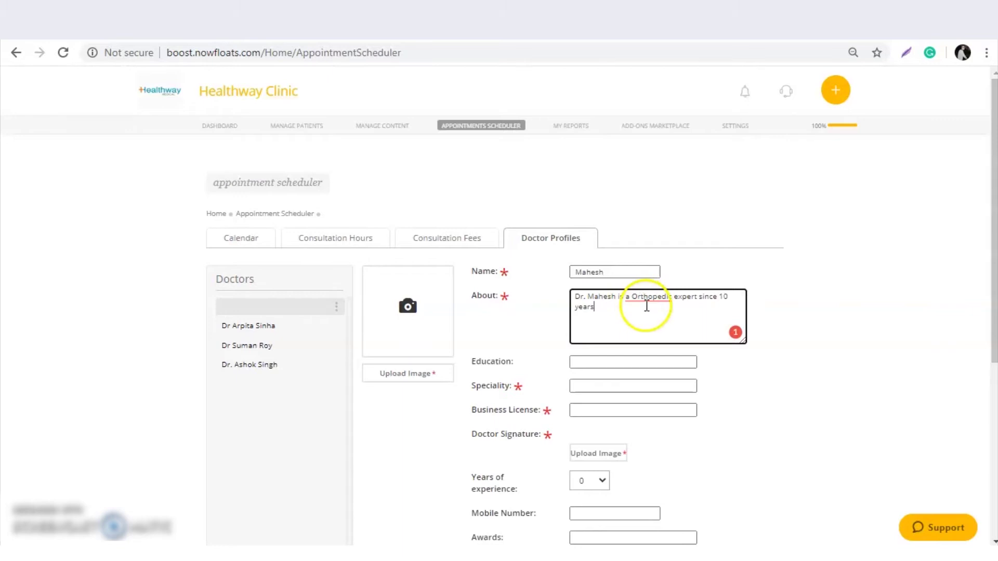
click(643, 318)
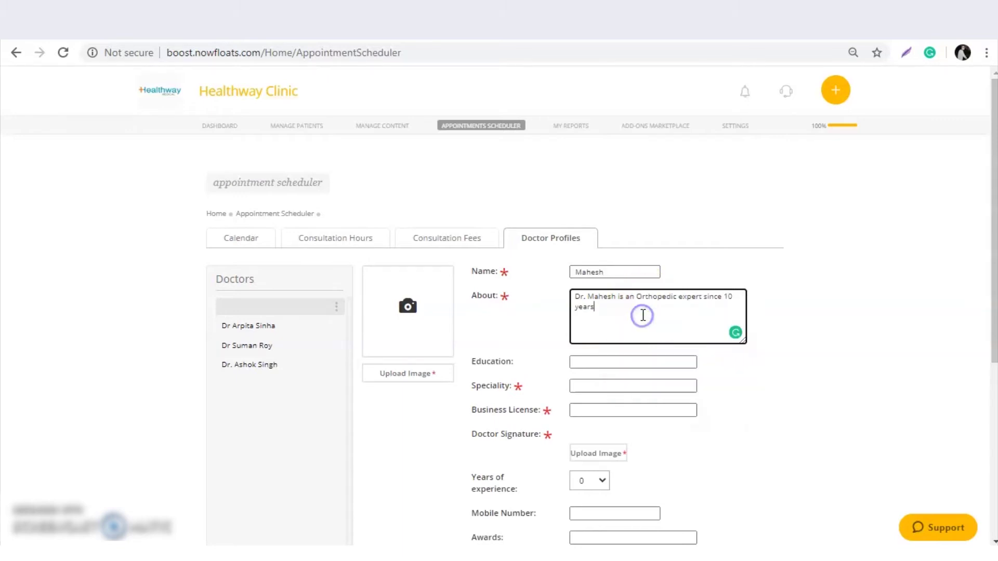
scroll(643, 316, down, 1)
Set the speciality to Orthopedic Treatment and enter the business licence number.
click(580, 290)
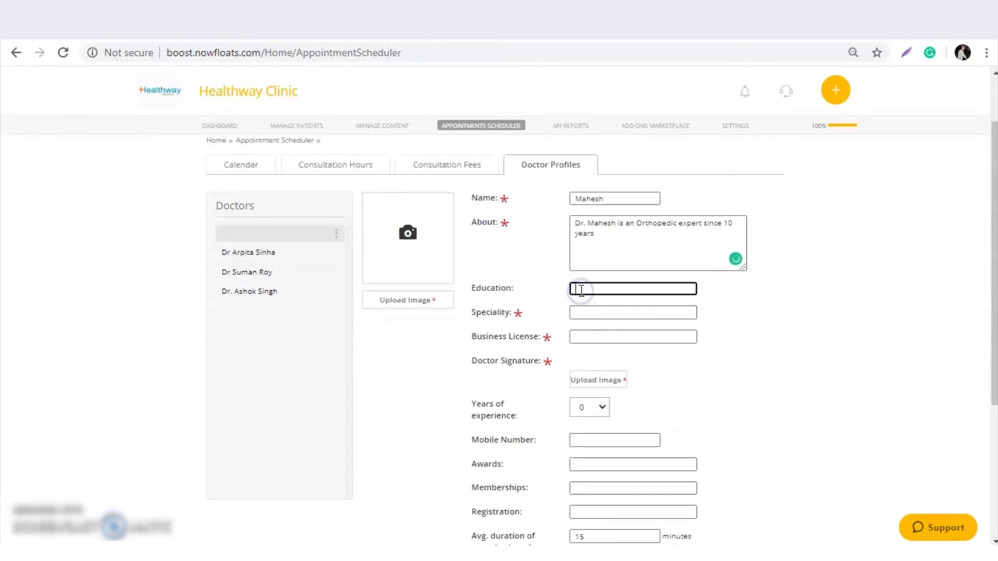
scroll(580, 313, down, 1)
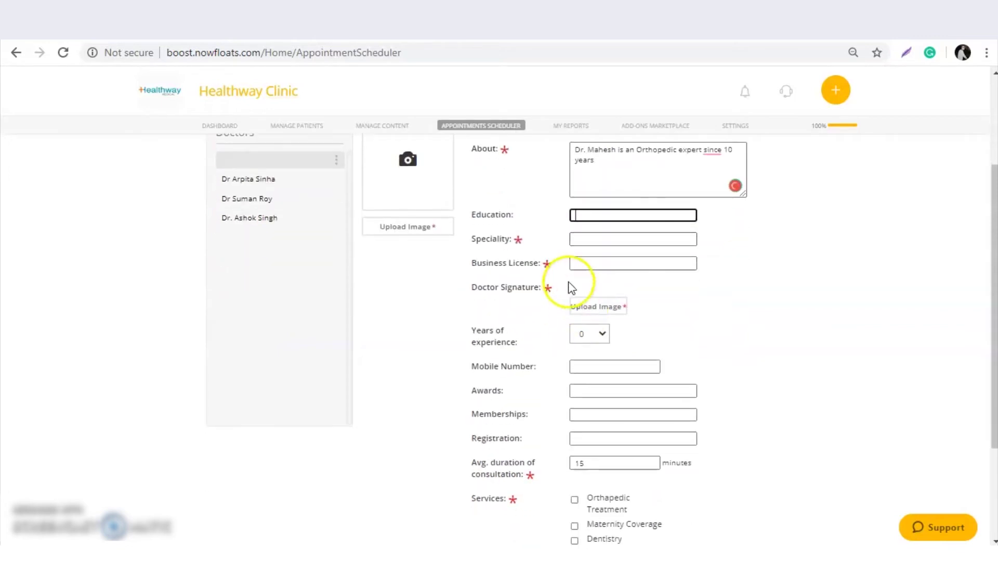
scroll(546, 222, up, 1)
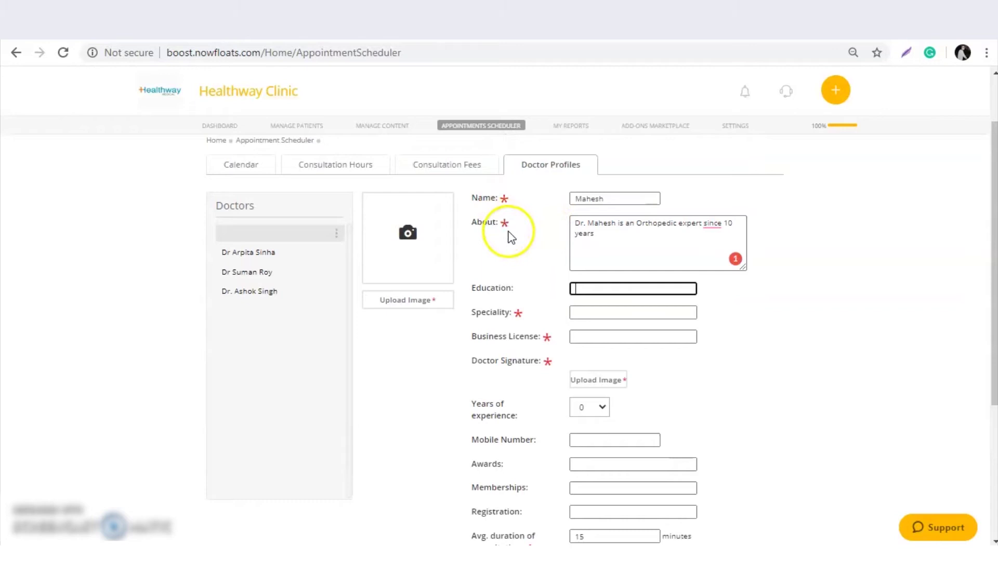
scroll(572, 305, down, 1)
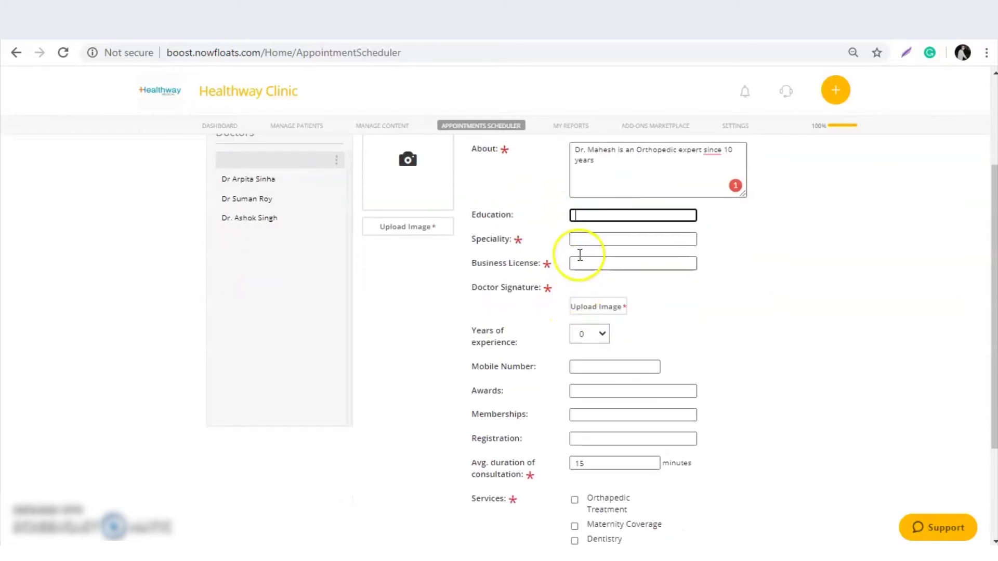
click(581, 242)
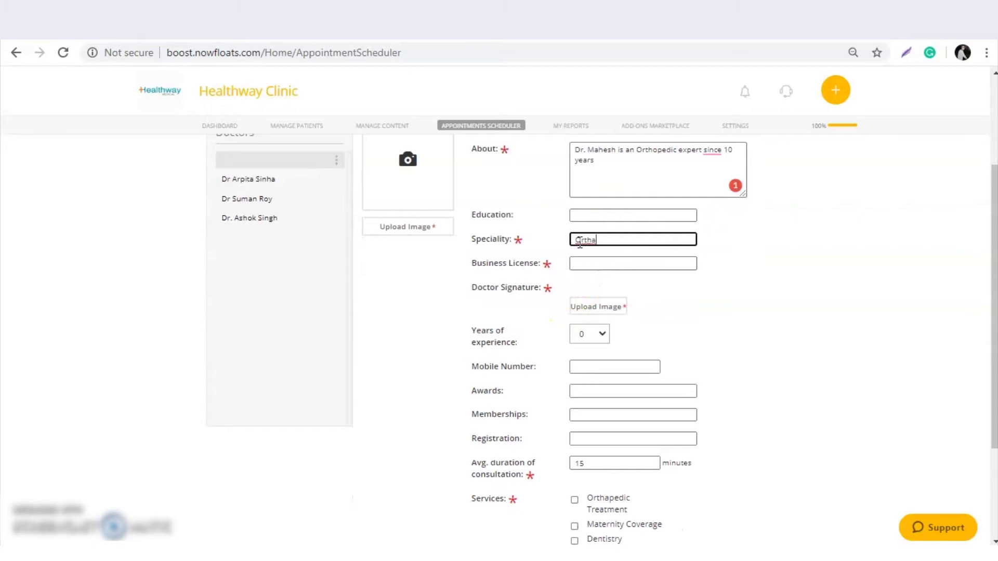
text(Ortha)
key(BackSpace)
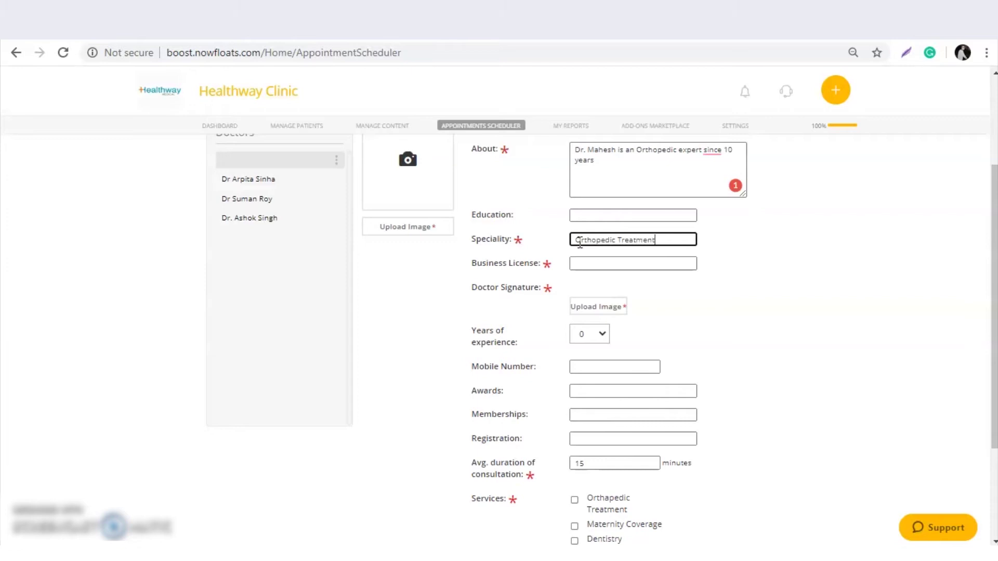
key(Tab)
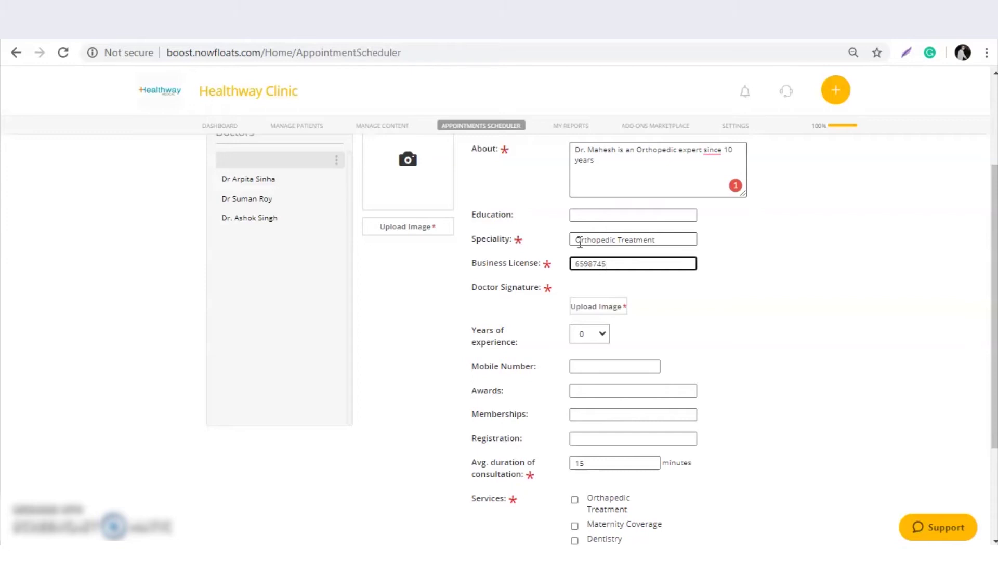
key(Tab)
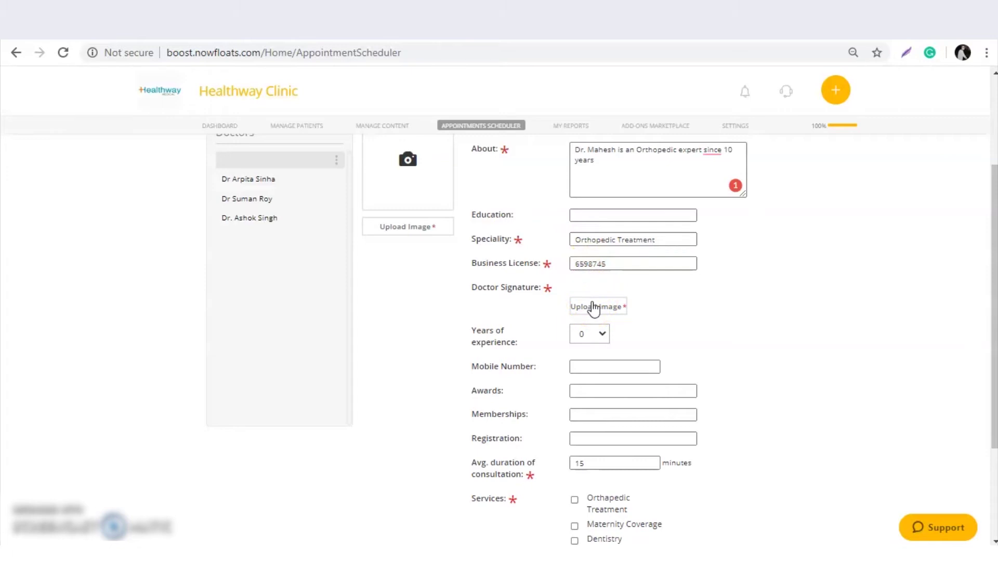
Upload the download image as the signature and set years of experience to 10.
click(594, 308)
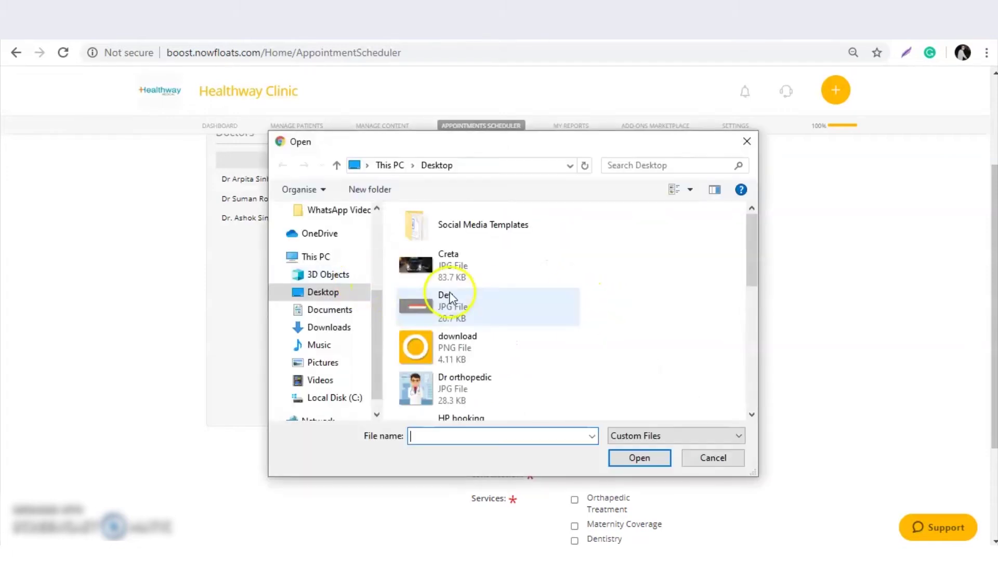
double_click(458, 346)
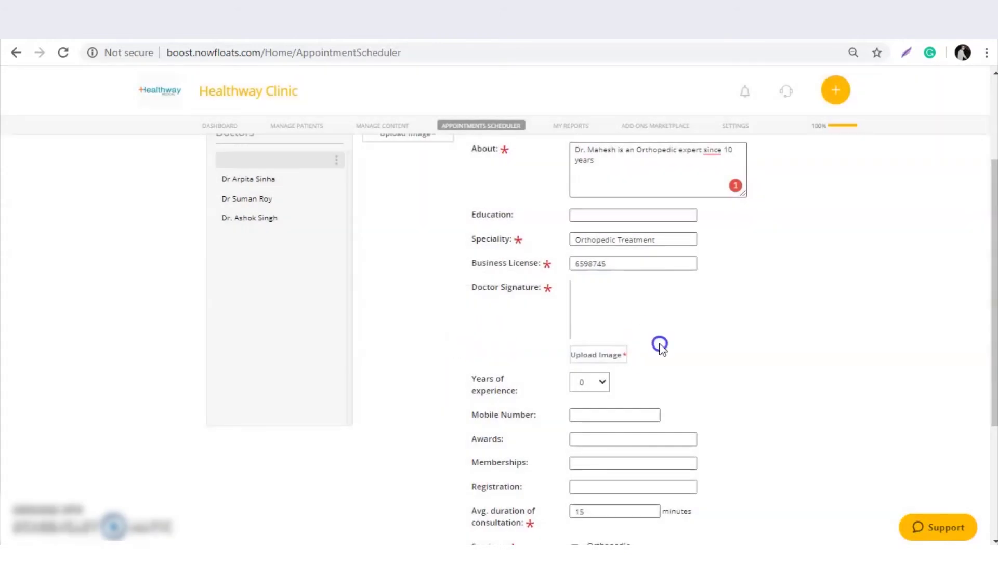
scroll(644, 338, down, 1)
click(598, 310)
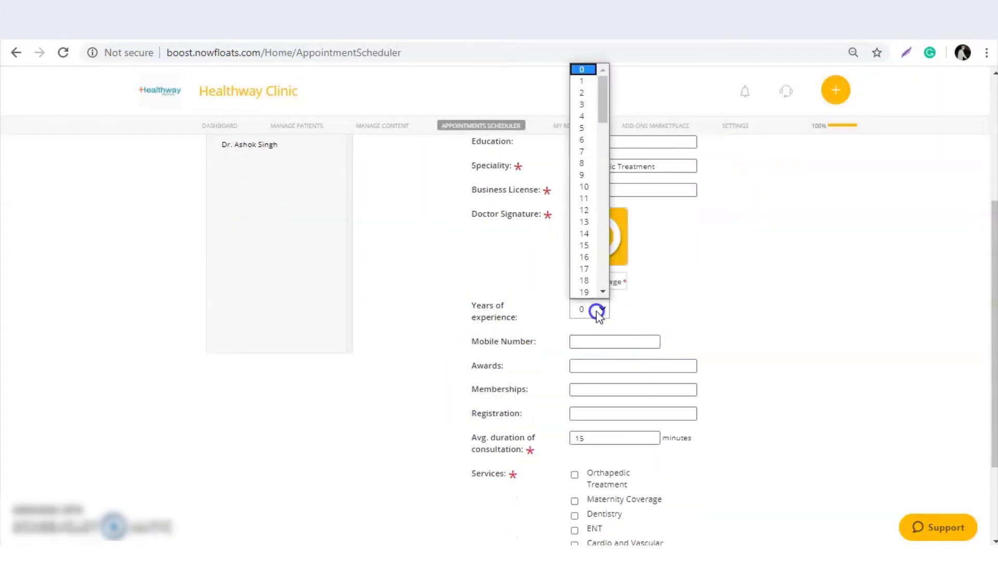
click(584, 187)
Enter the mobile number, 3 awards, a 20-minute consultation duration and the Orthopedic Treatment service.
scroll(584, 281, down, 2)
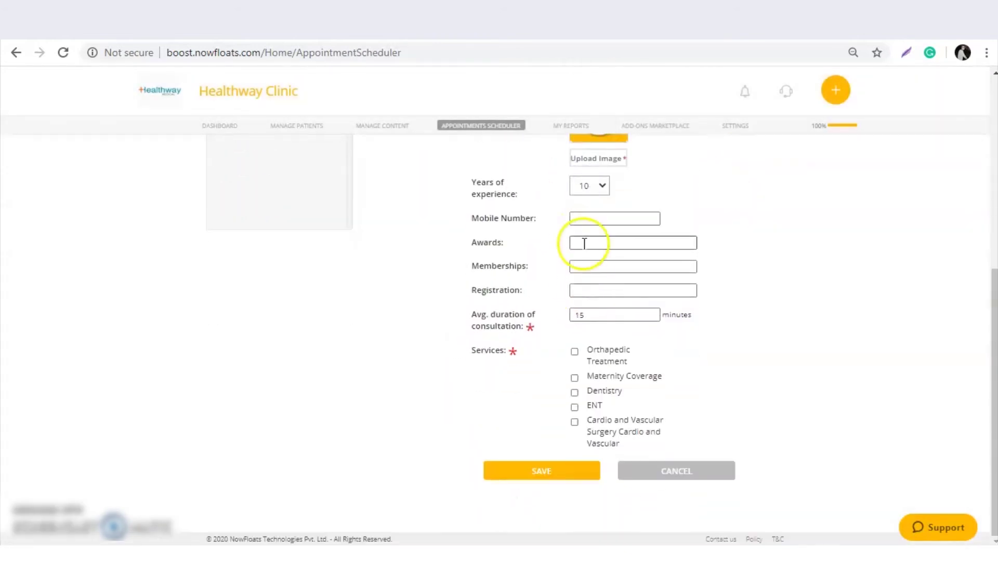
click(582, 219)
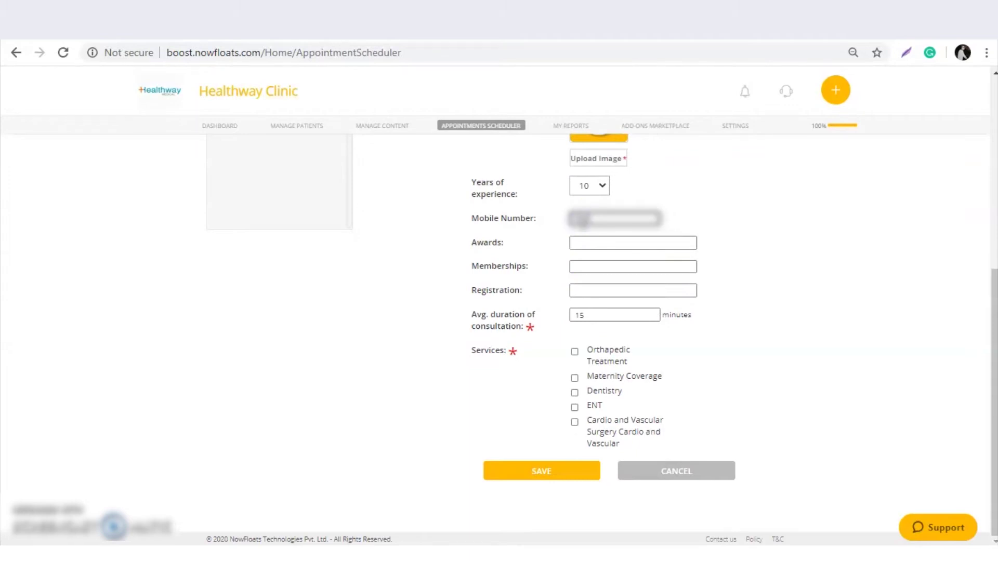
text(9876543)
click(633, 243)
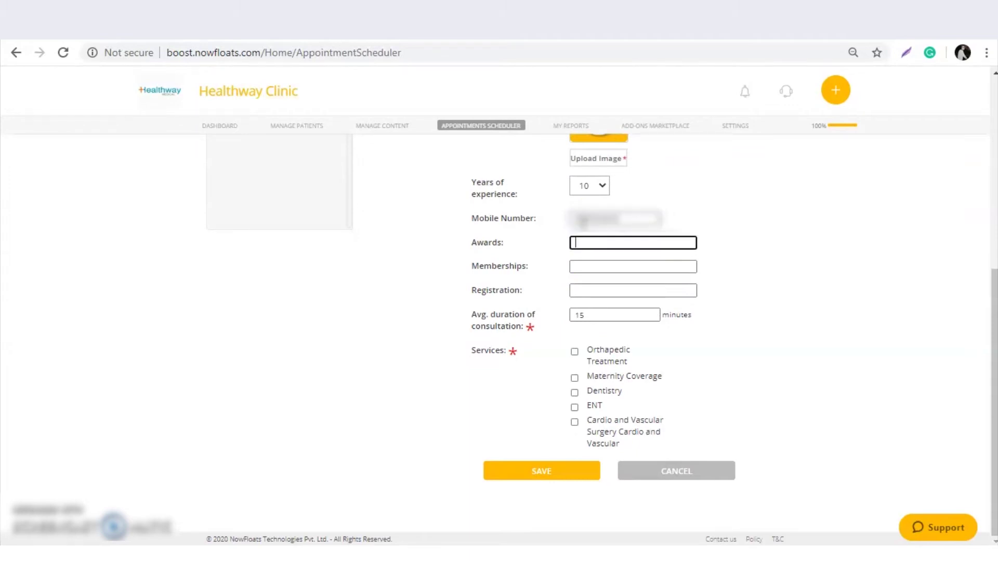
text(3)
key(Tab)
key(Tab)
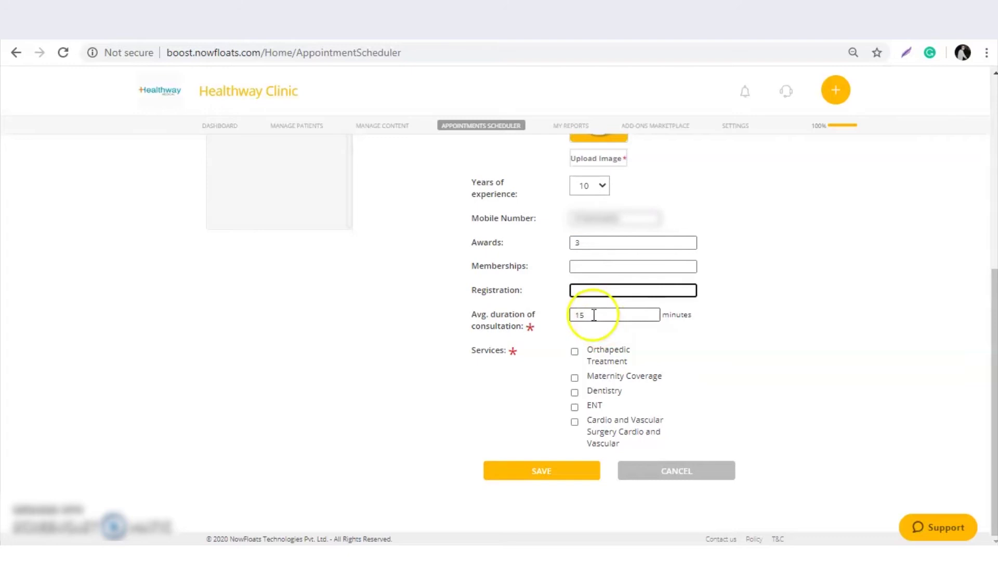
click(594, 315)
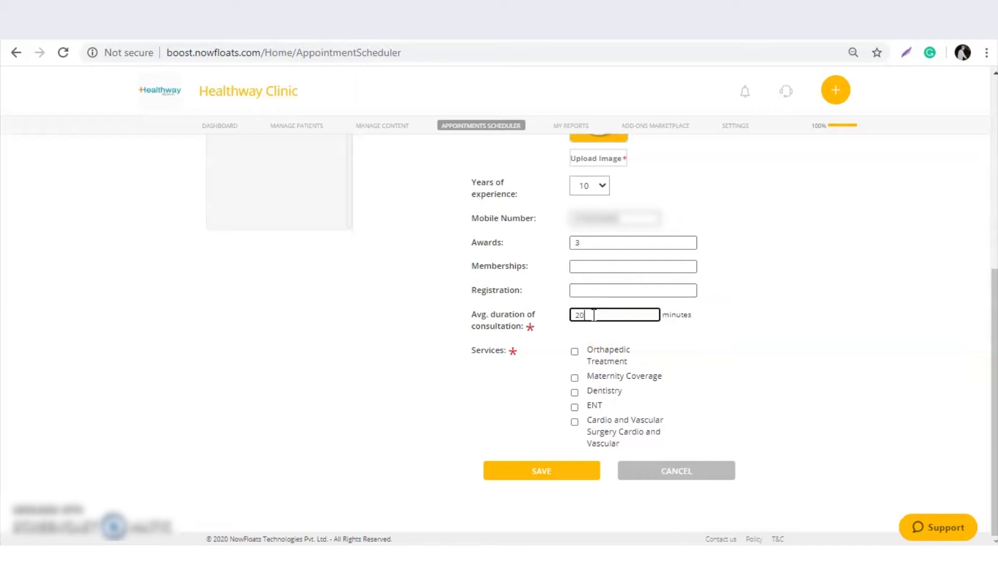
click(585, 339)
click(575, 354)
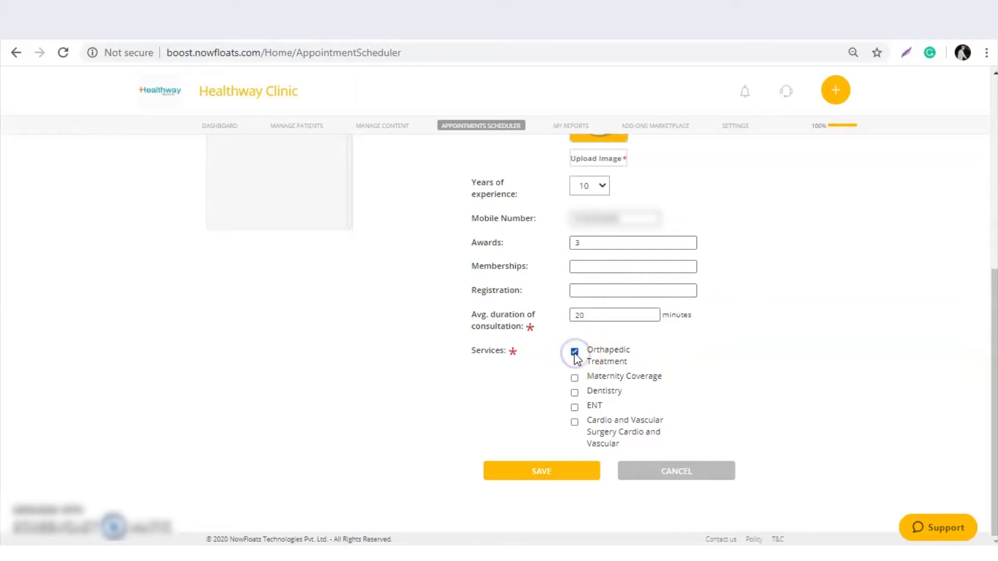
Upload the Dr orthopedic picture as profile photo and save the doctor's profile.
scroll(541, 357, up, 7)
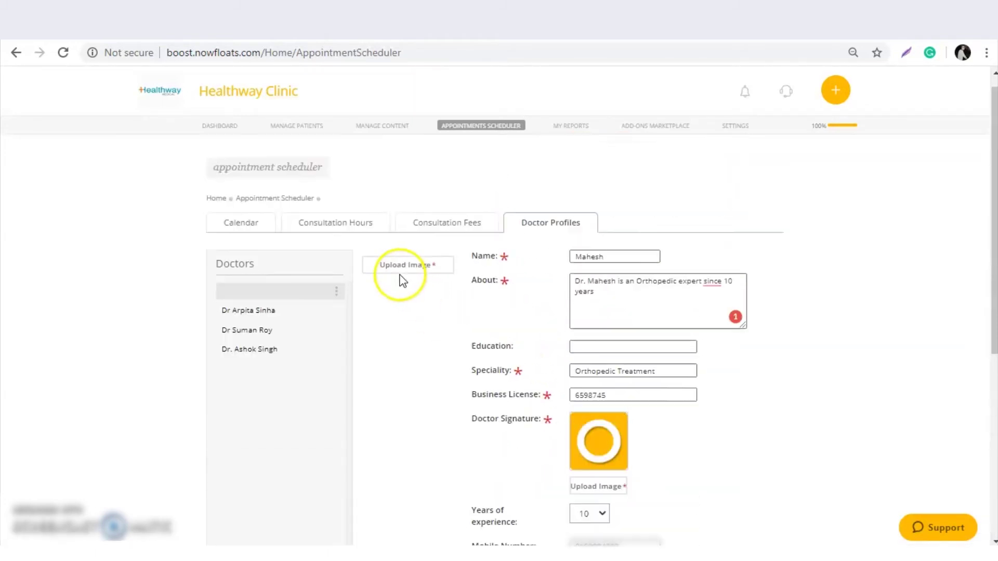
click(393, 281)
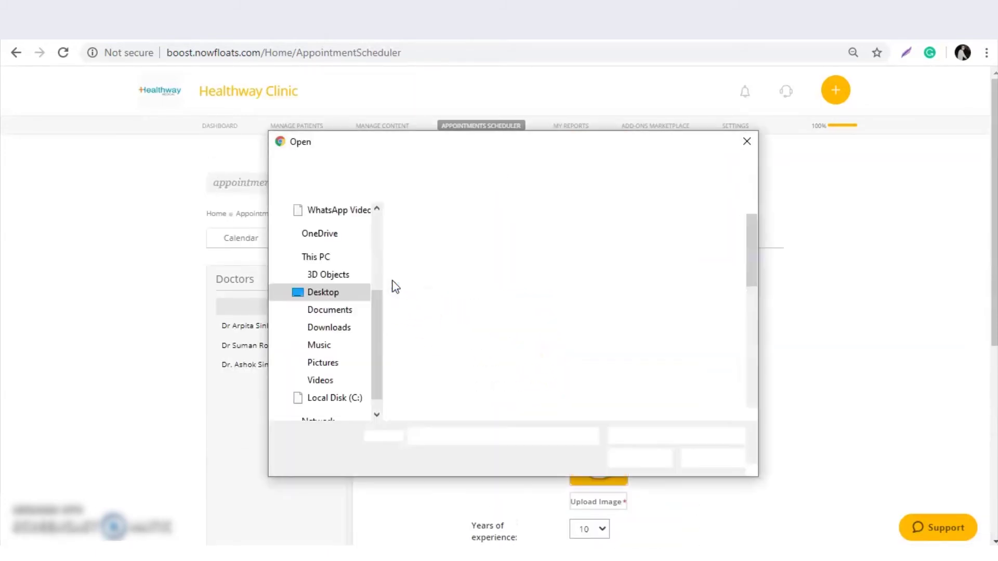
double_click(463, 385)
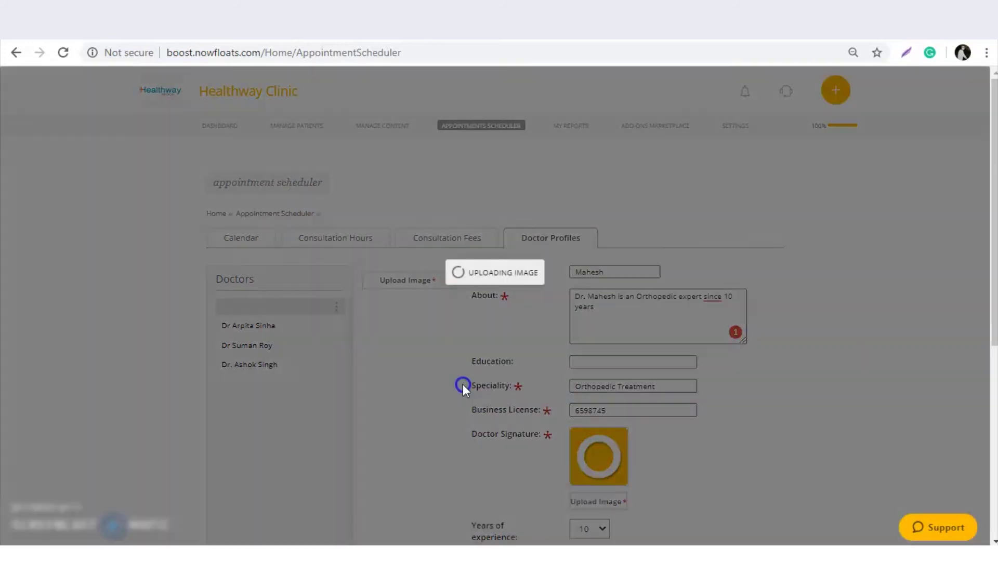
scroll(462, 387, down, 5)
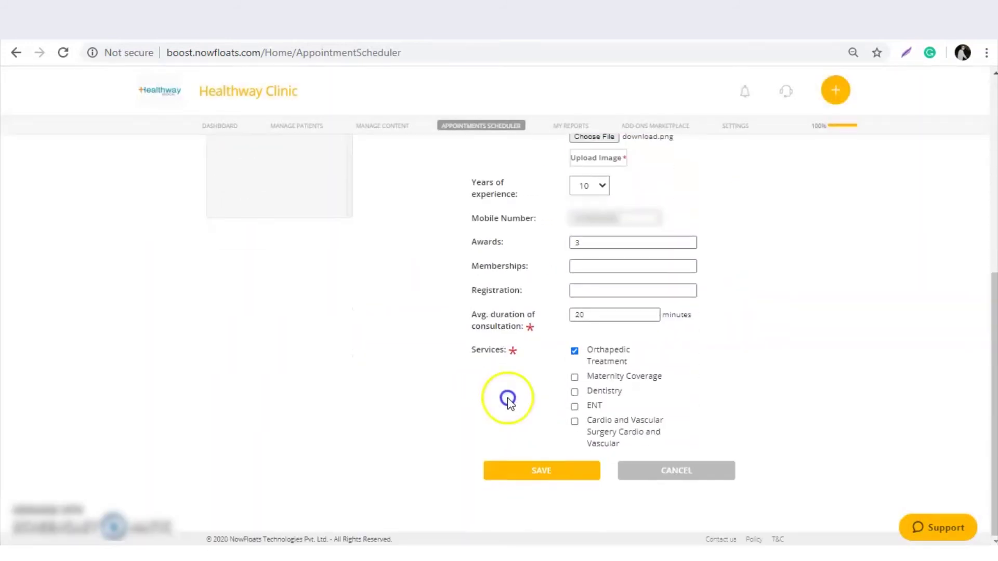
click(558, 469)
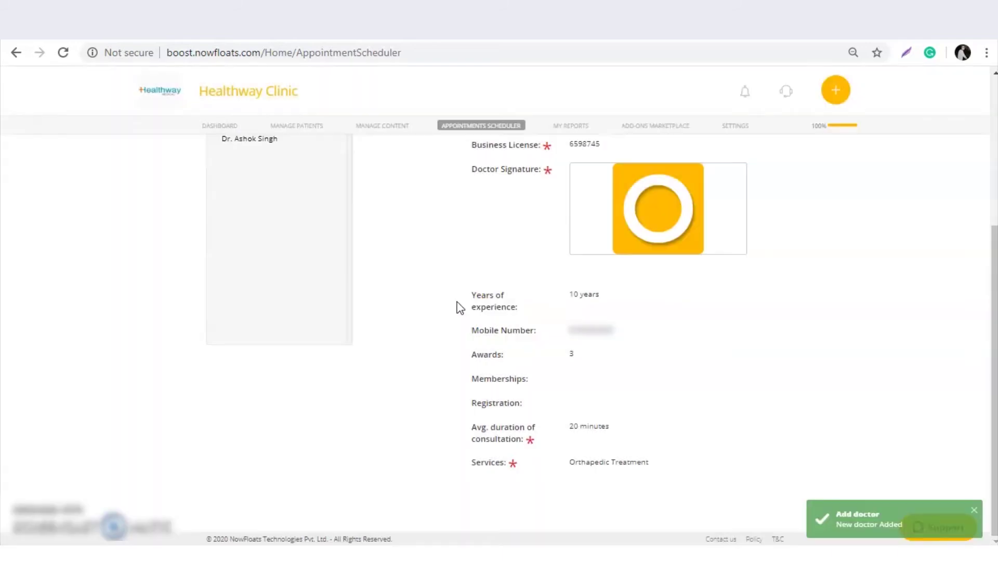
scroll(459, 308, up, 5)
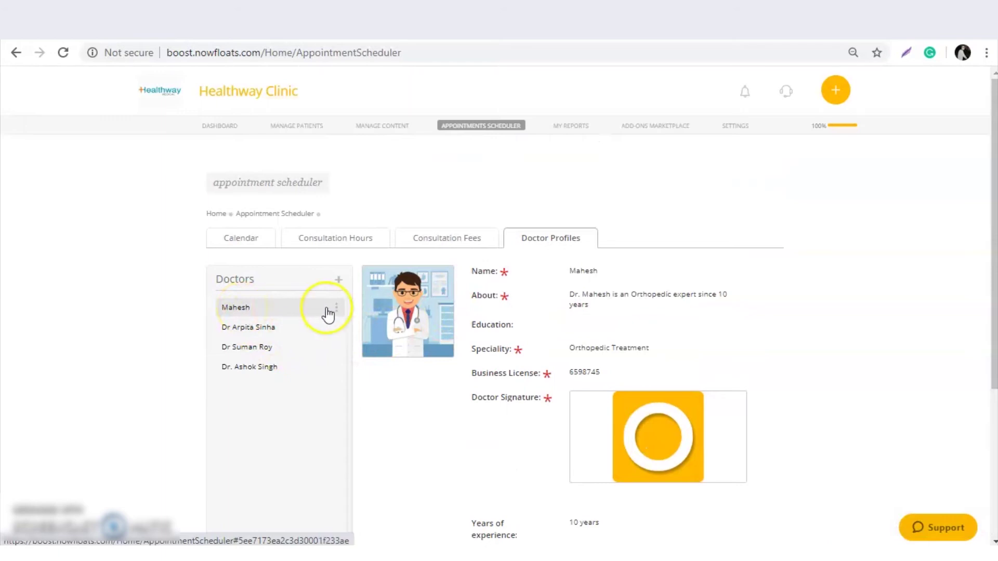
Keep general appointments enabled, change the Appointments fee from 0 to 300, and save.
click(456, 238)
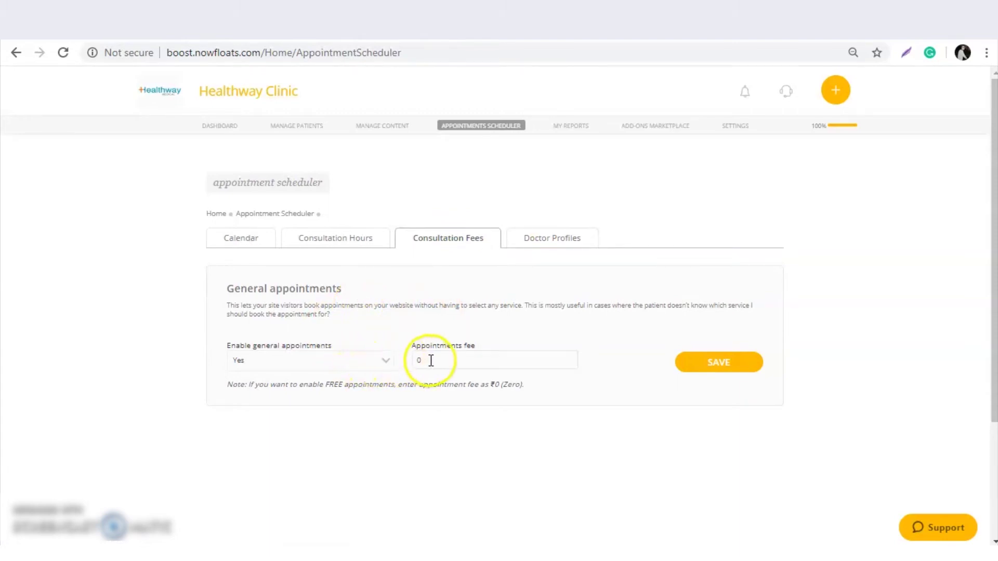
click(390, 360)
click(457, 359)
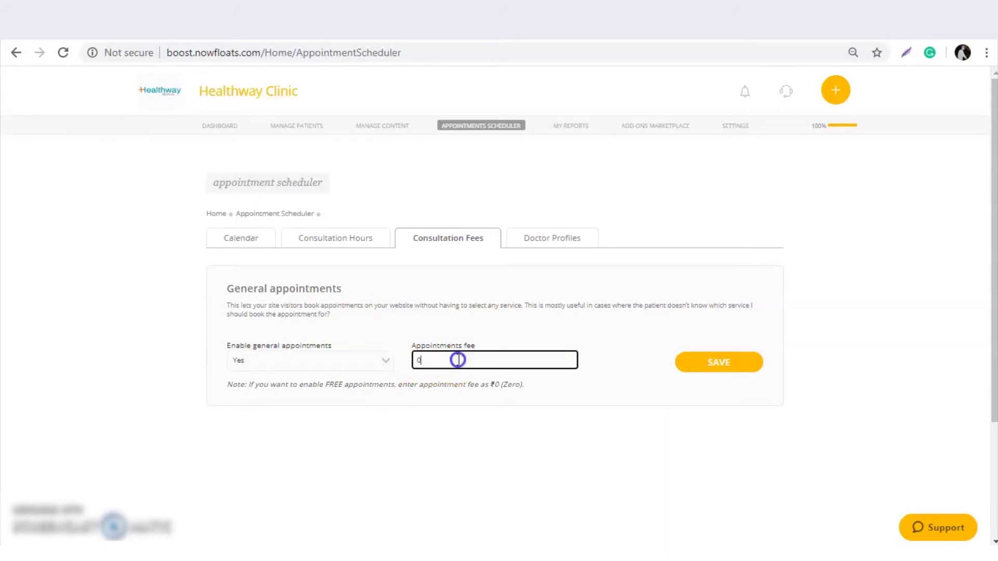
key(BackSpace)
click(741, 360)
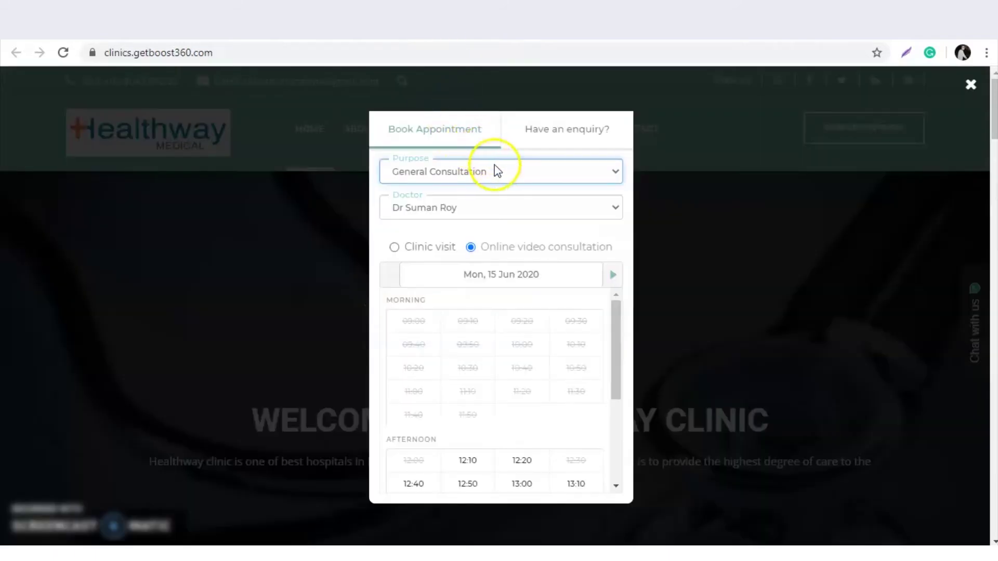
Check the appointment purpose list, leaving General Consultation selected.
click(497, 174)
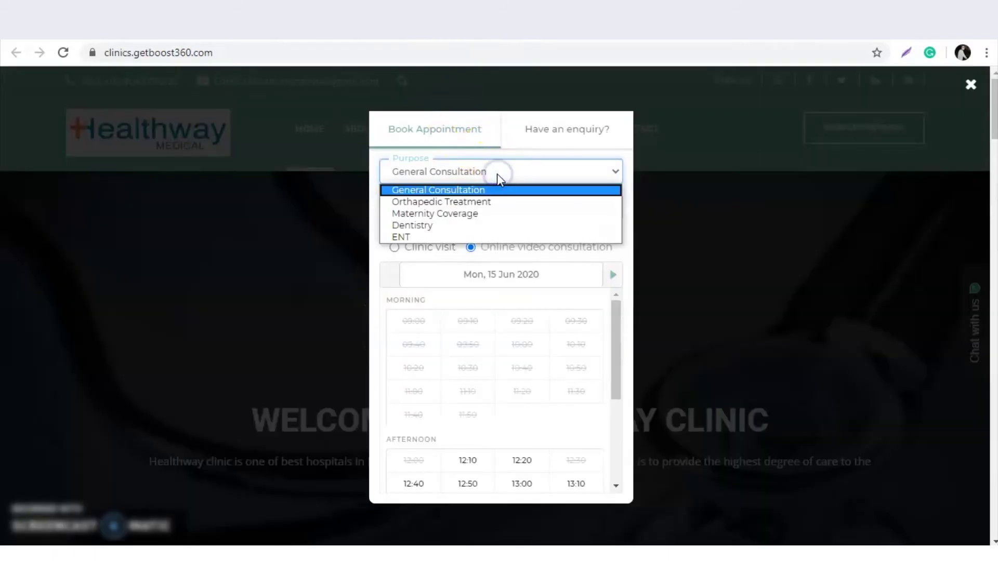
click(459, 190)
click(471, 174)
click(470, 187)
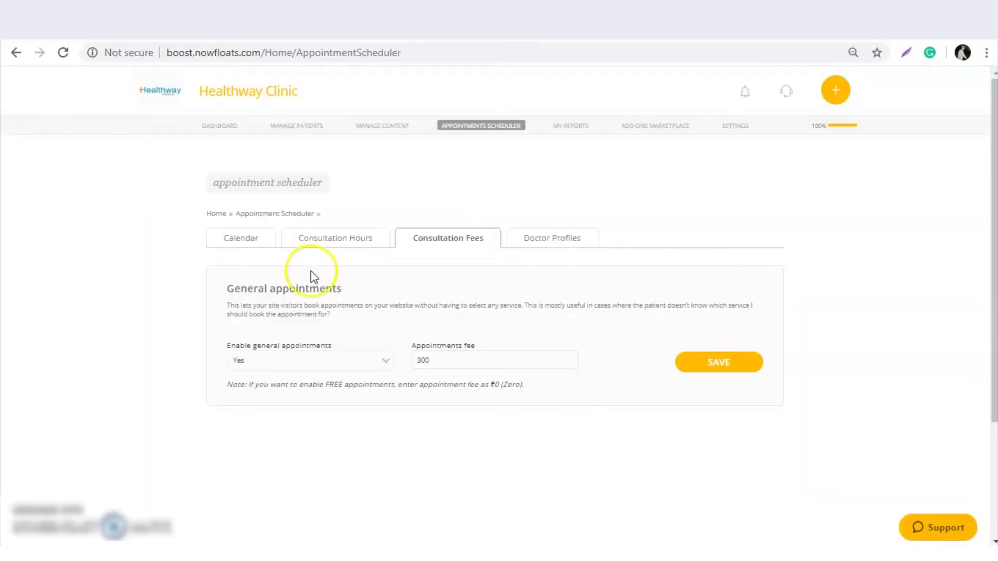
Open Consultation Hours with the new doctor selected in the DOCTOR dropdown.
click(319, 241)
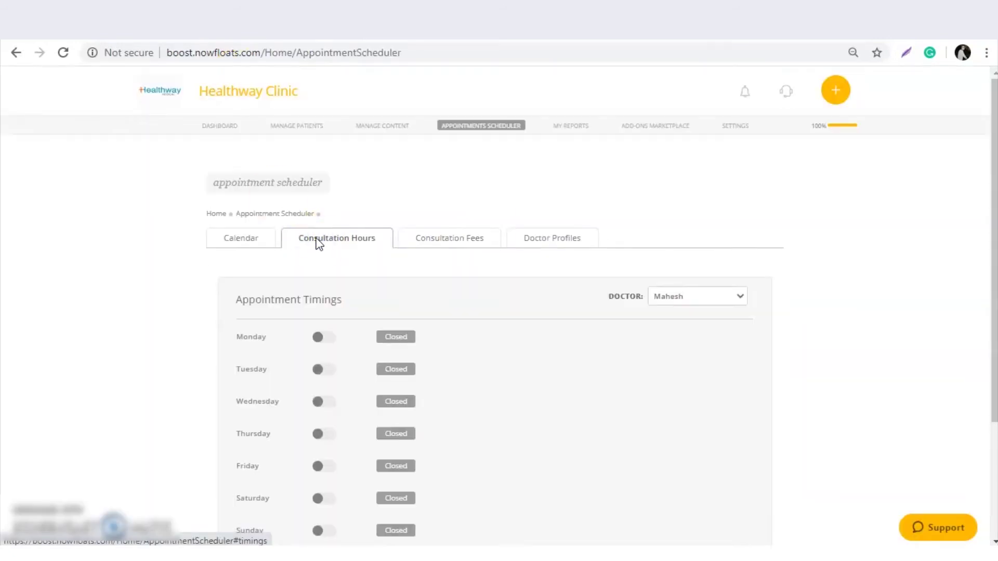
click(682, 298)
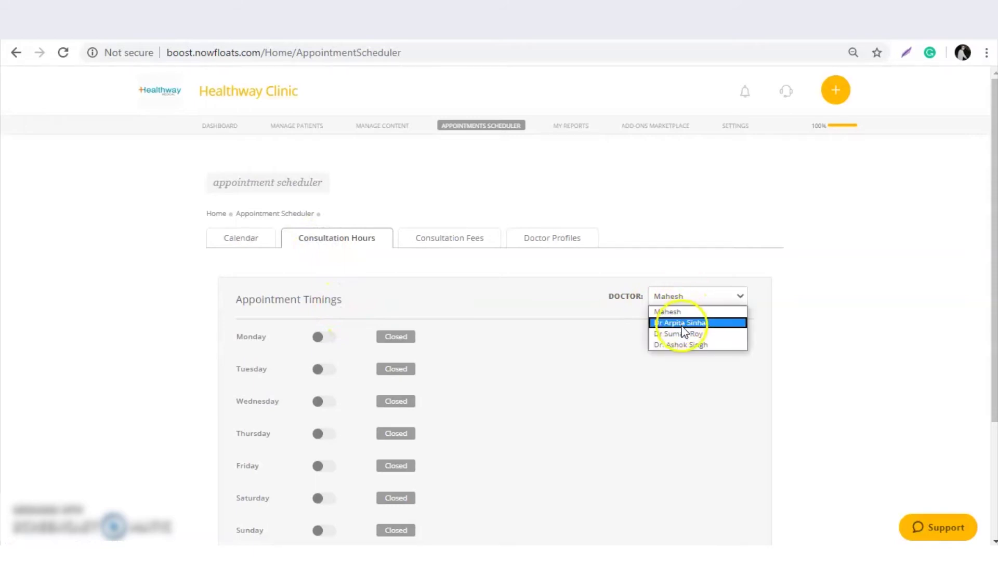
click(672, 296)
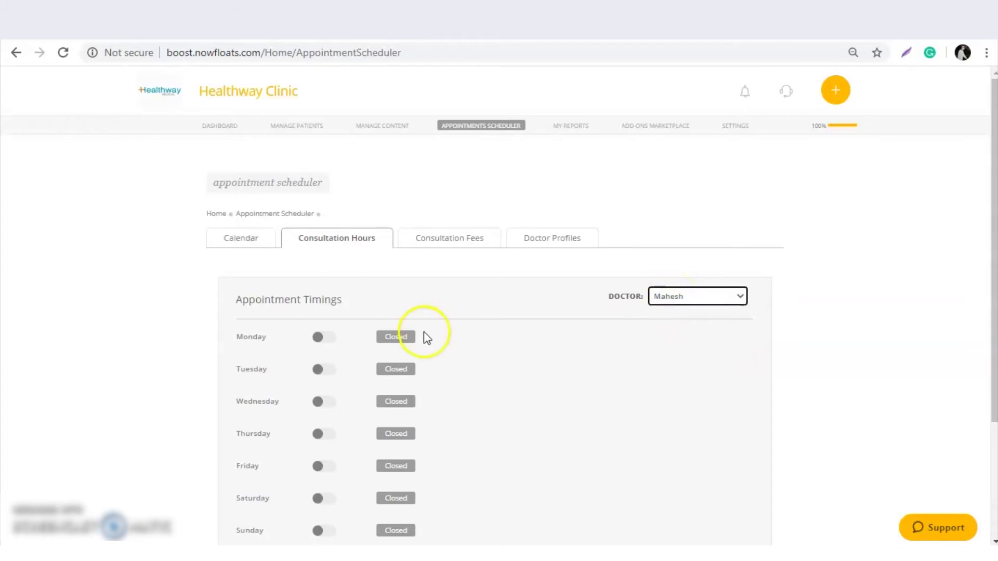
Switch on Monday through Sunday, then check Monday's 09:00 AM start time.
click(329, 345)
click(330, 375)
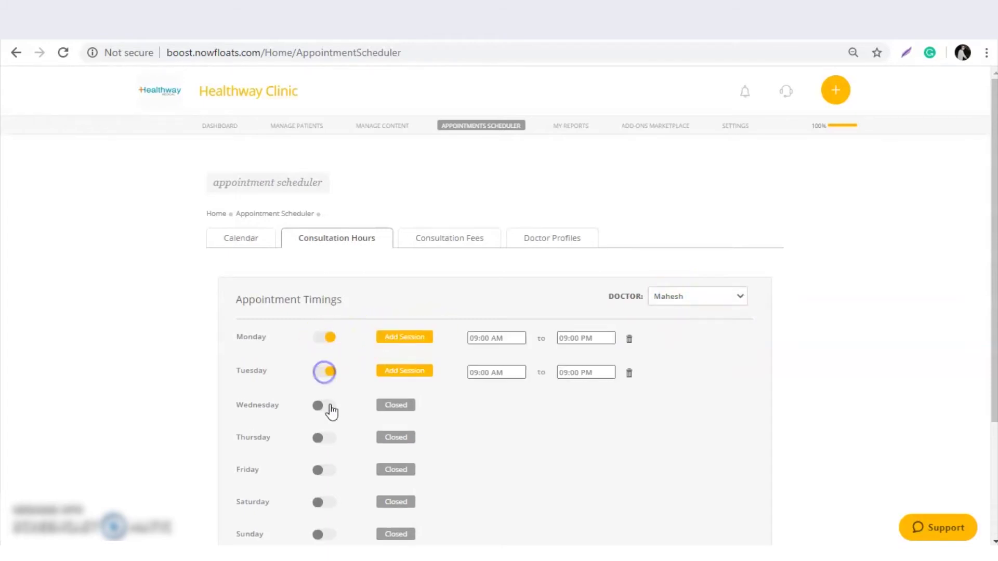
click(329, 407)
click(329, 441)
scroll(332, 441, down, 1)
click(330, 401)
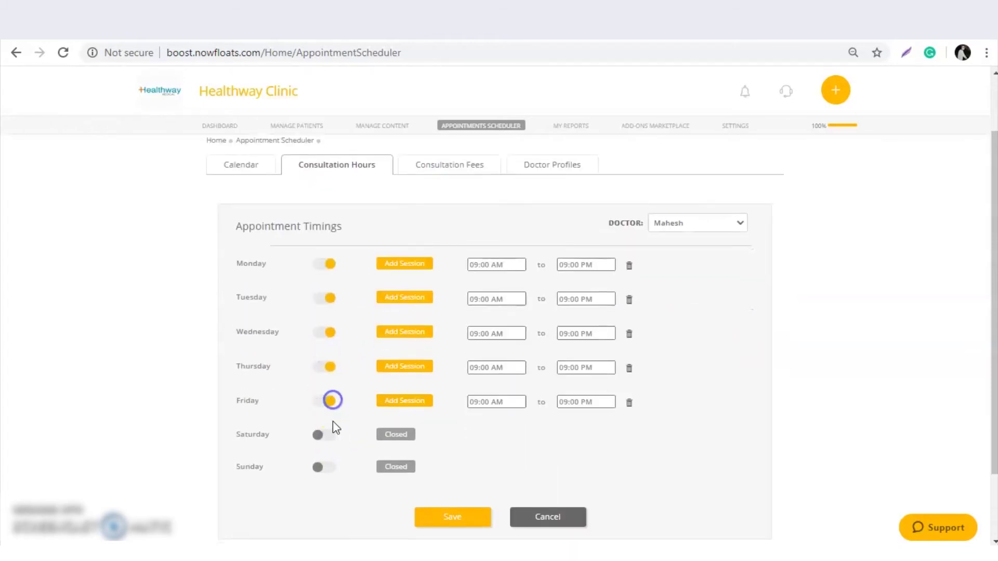
click(328, 436)
click(325, 470)
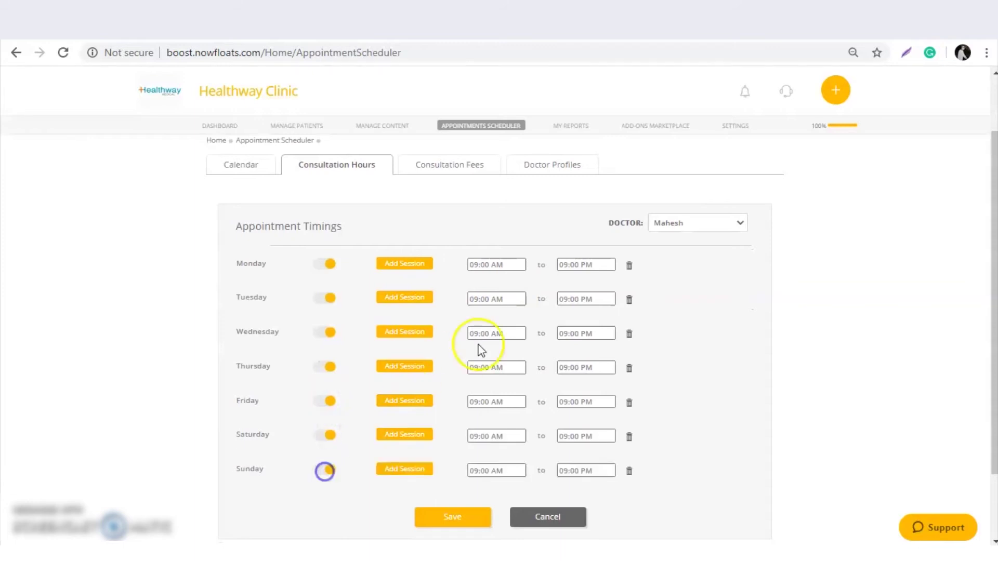
click(512, 264)
Keep Monday starting at 09:00 AM and end its first session at 11:00 AM.
click(506, 284)
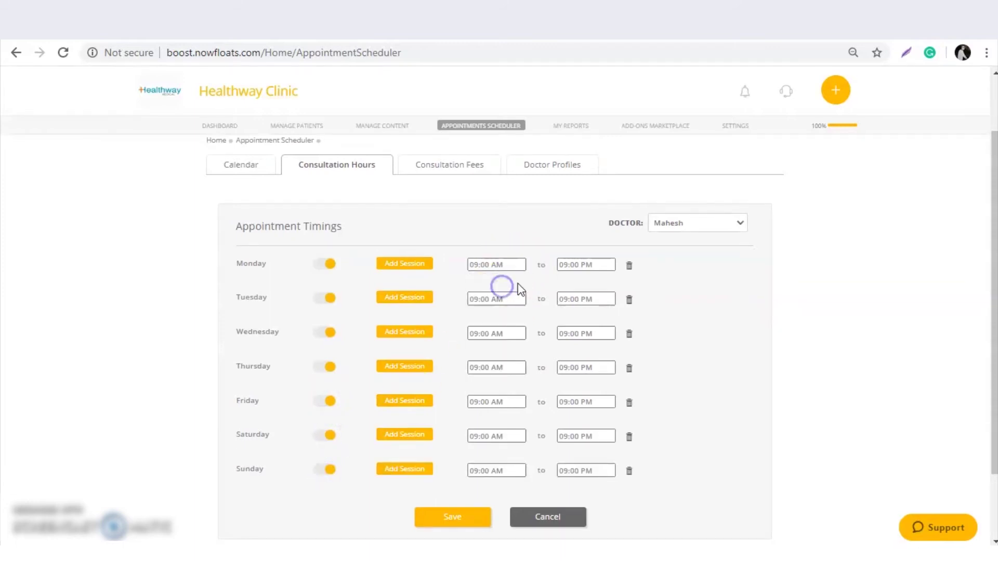
click(586, 265)
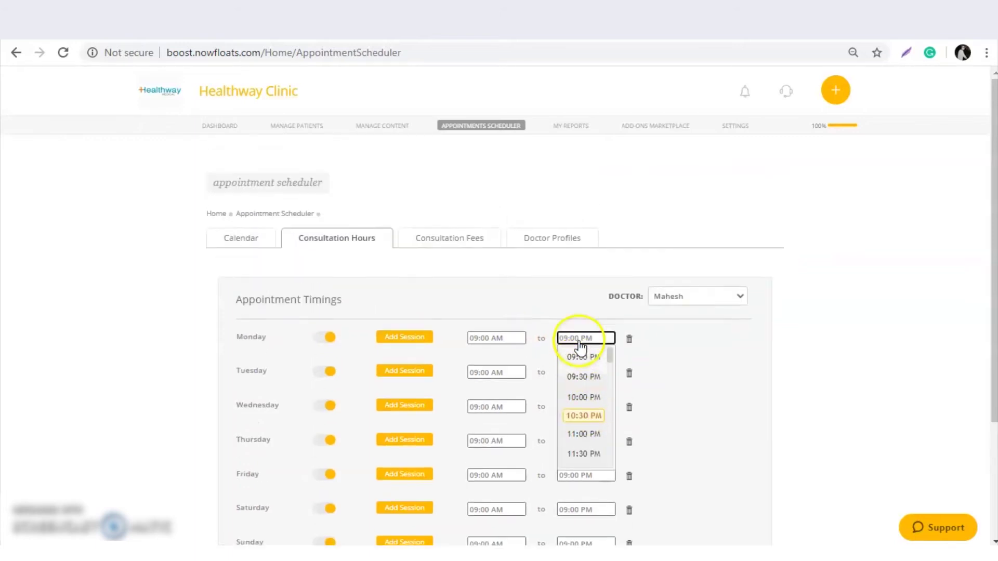
scroll(588, 375, down, 10)
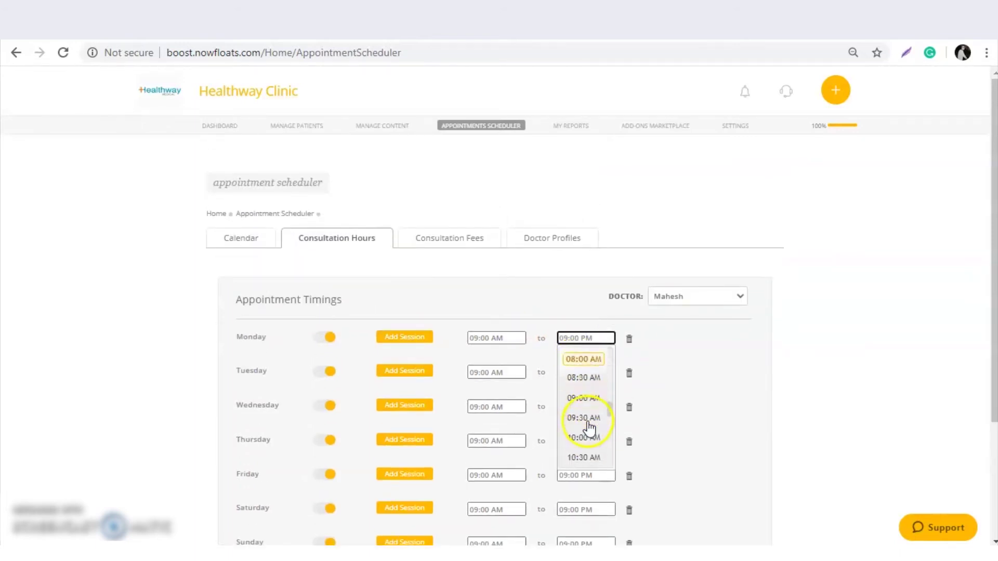
click(580, 393)
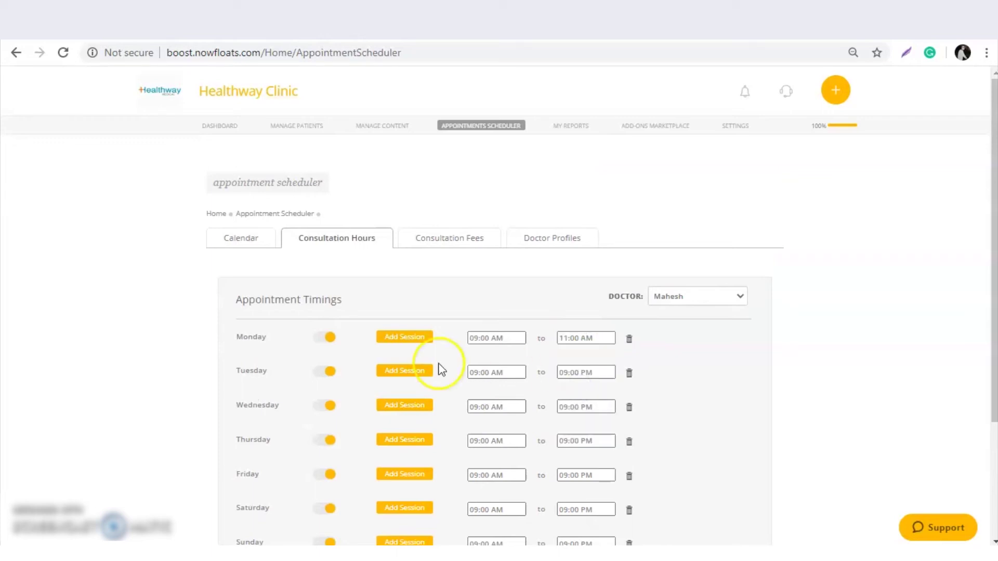
Add a second Monday session from 02:00 PM to 04:29 AM.
click(406, 343)
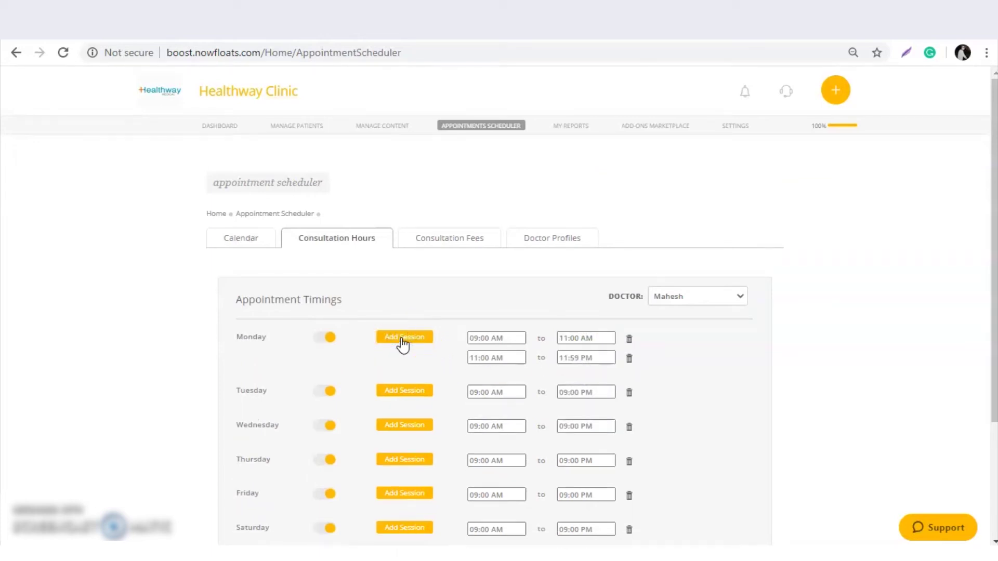
click(500, 356)
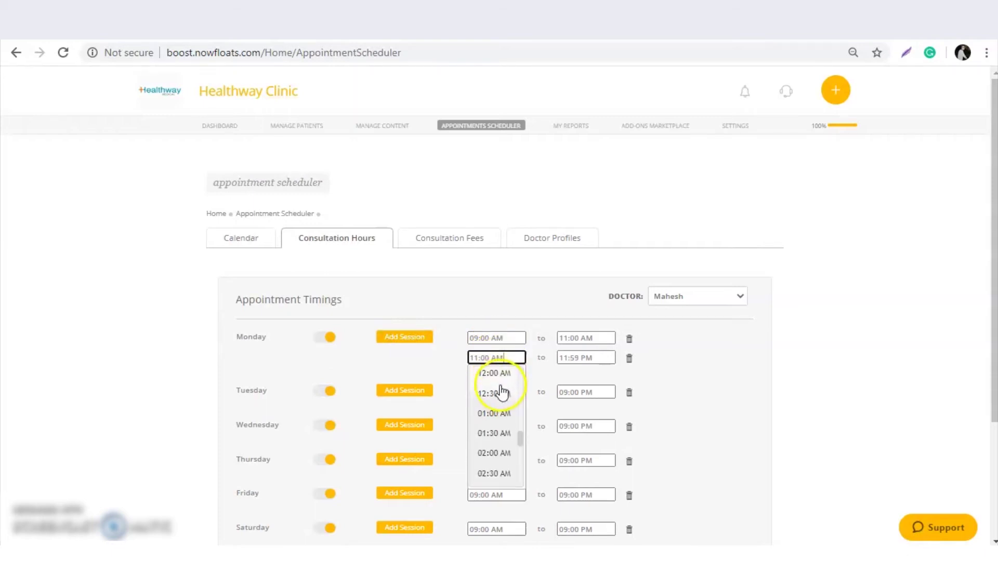
scroll(500, 437, down, 3)
scroll(502, 458, down, 3)
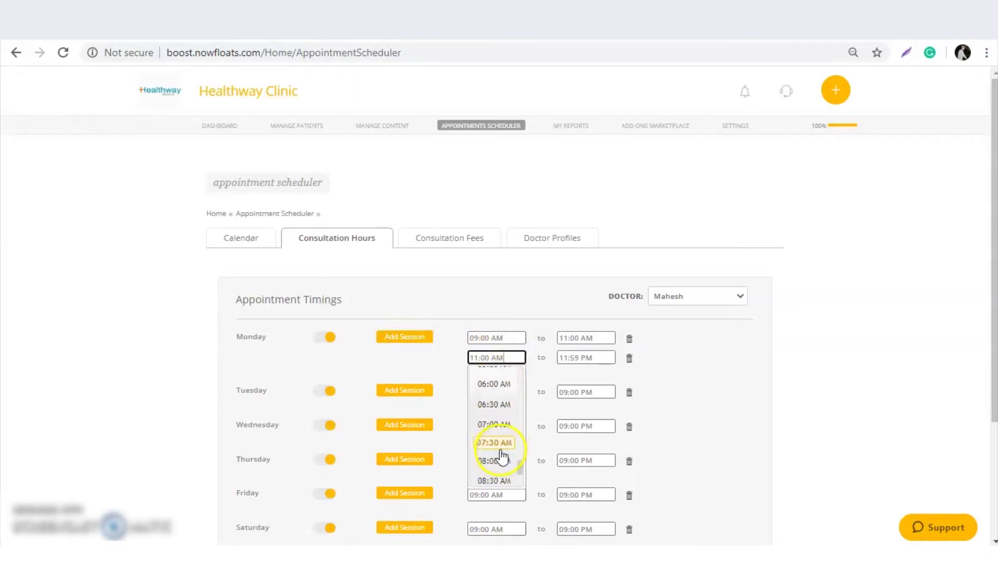
scroll(501, 459, down, 4)
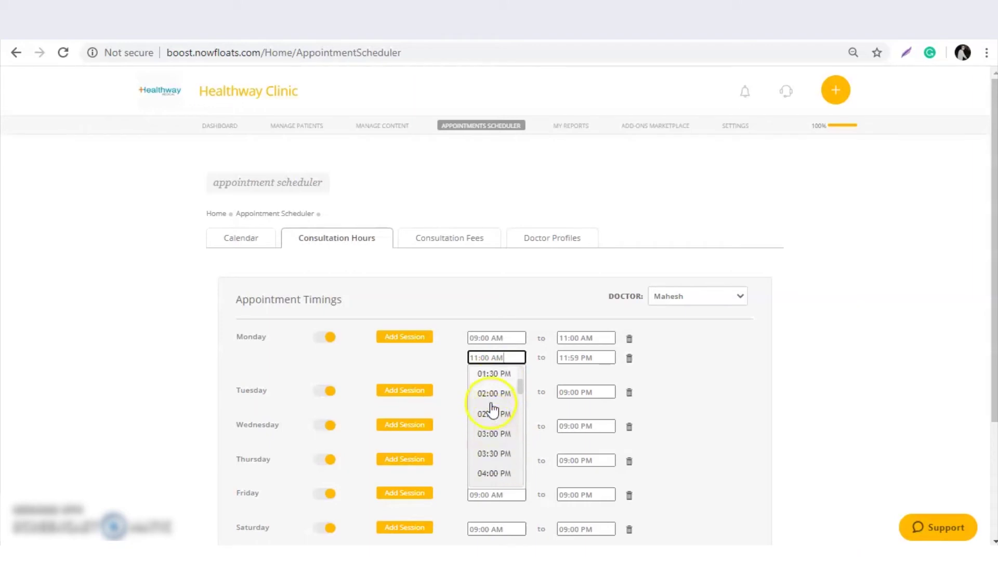
click(494, 393)
click(589, 357)
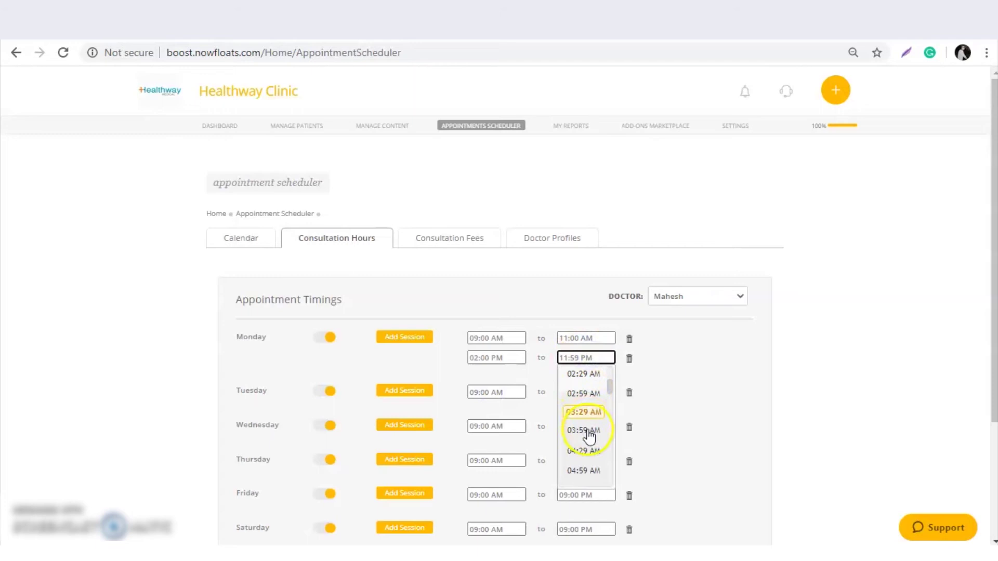
click(586, 454)
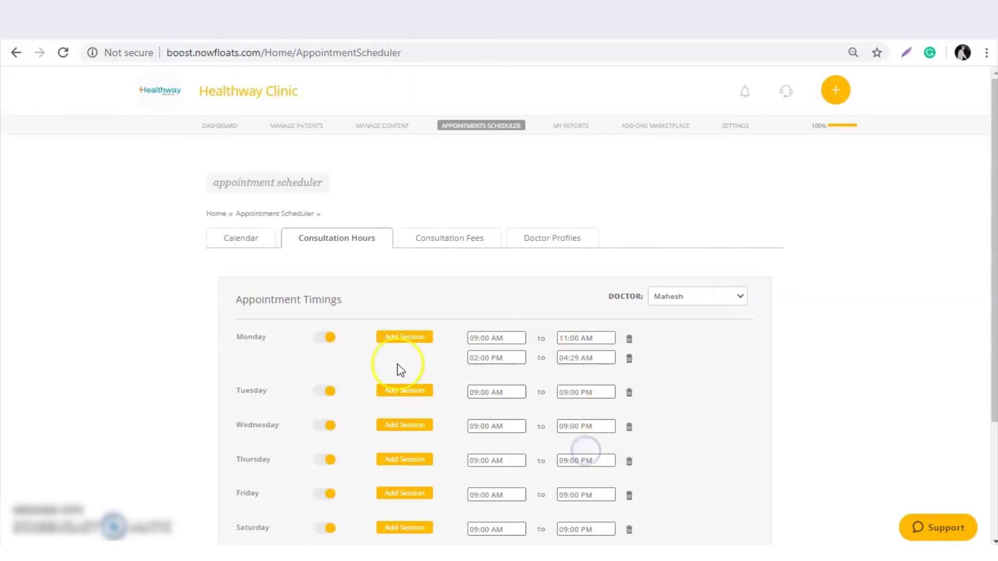
Add a third Monday session from 06:59 PM to 09:59 PM.
click(395, 339)
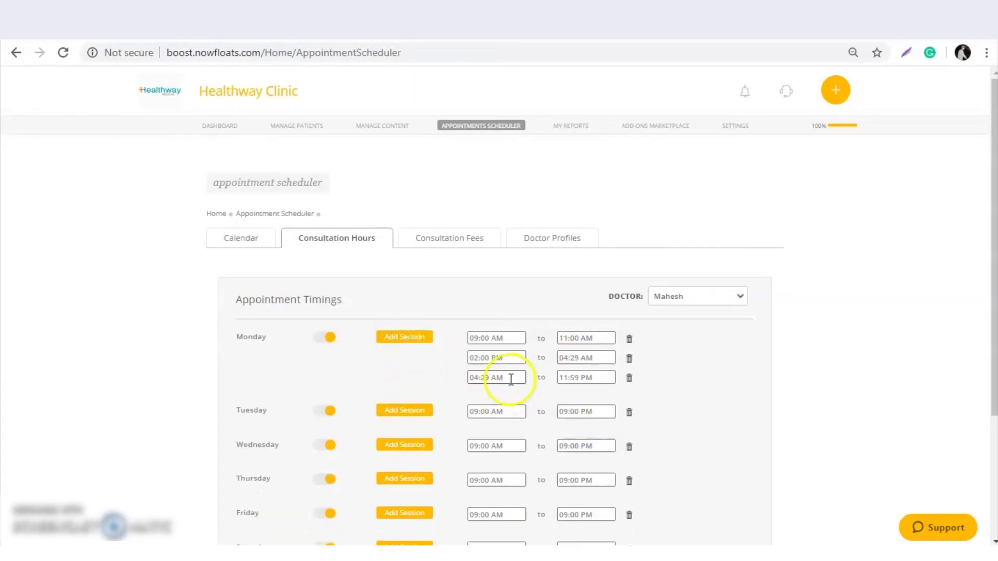
click(507, 378)
scroll(499, 453, down, 8)
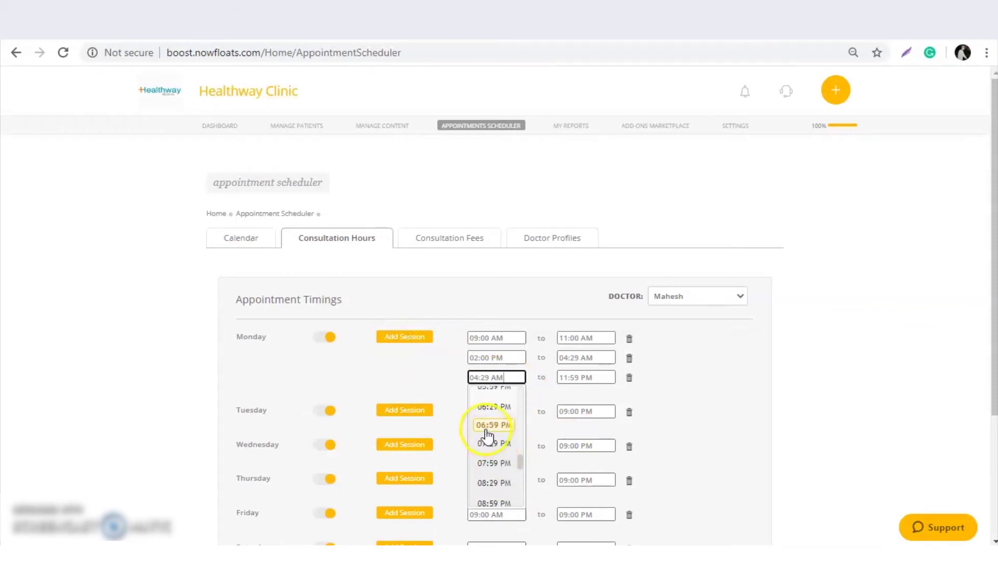
click(493, 426)
click(580, 378)
scroll(581, 451, down, 5)
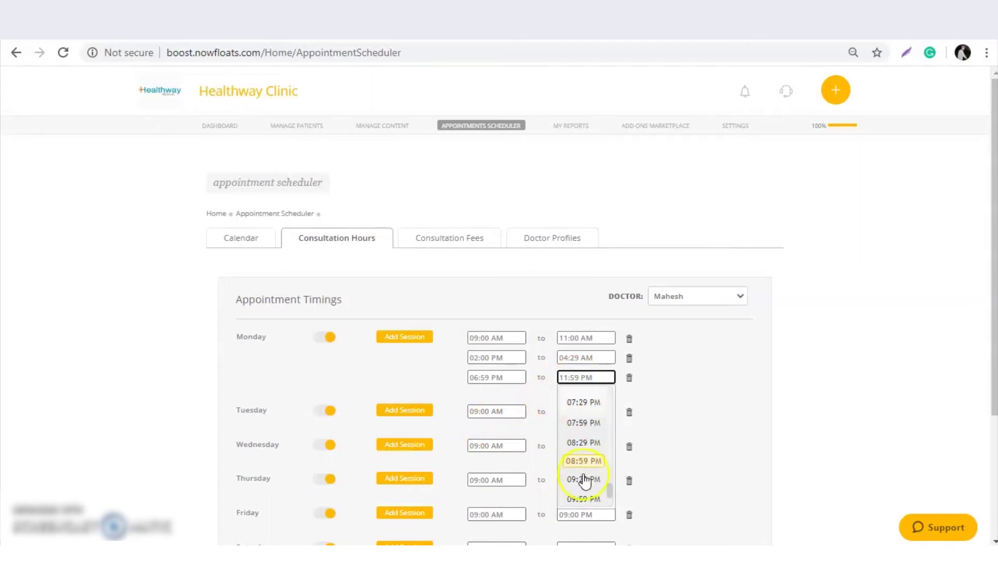
click(589, 502)
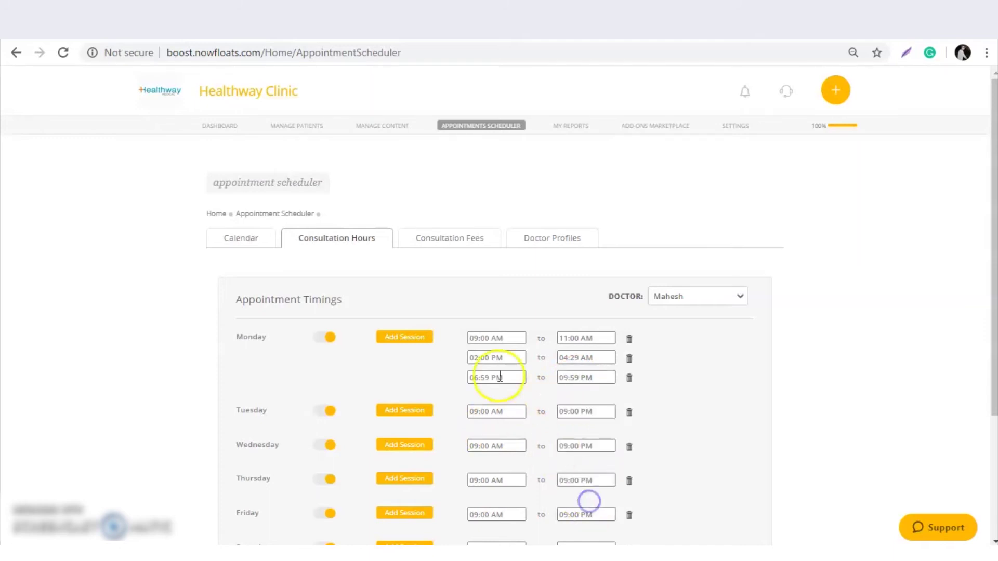
End Tuesday's consultation hours at 07:30 PM and save the weekly schedule.
scroll(467, 393, down, 1)
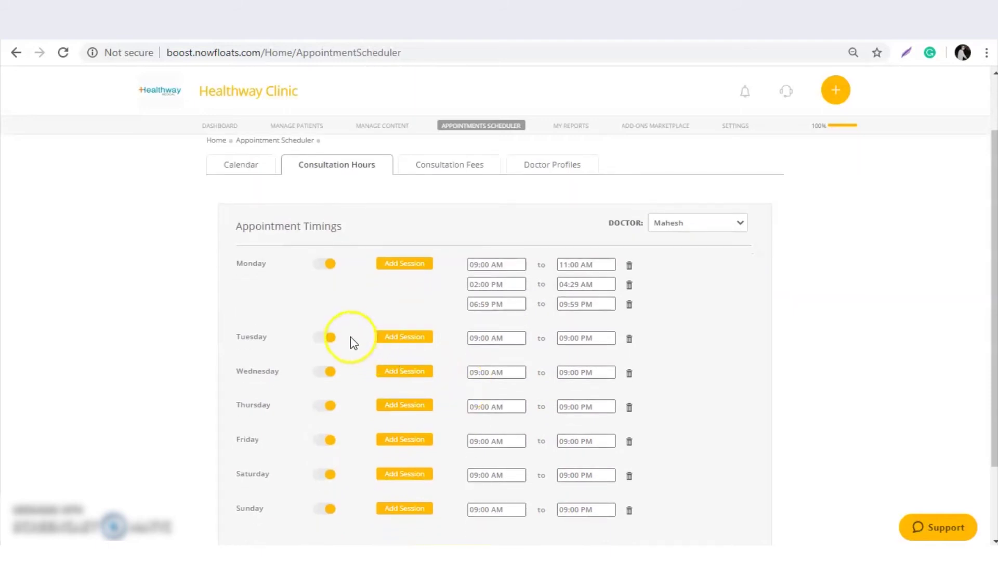
click(579, 342)
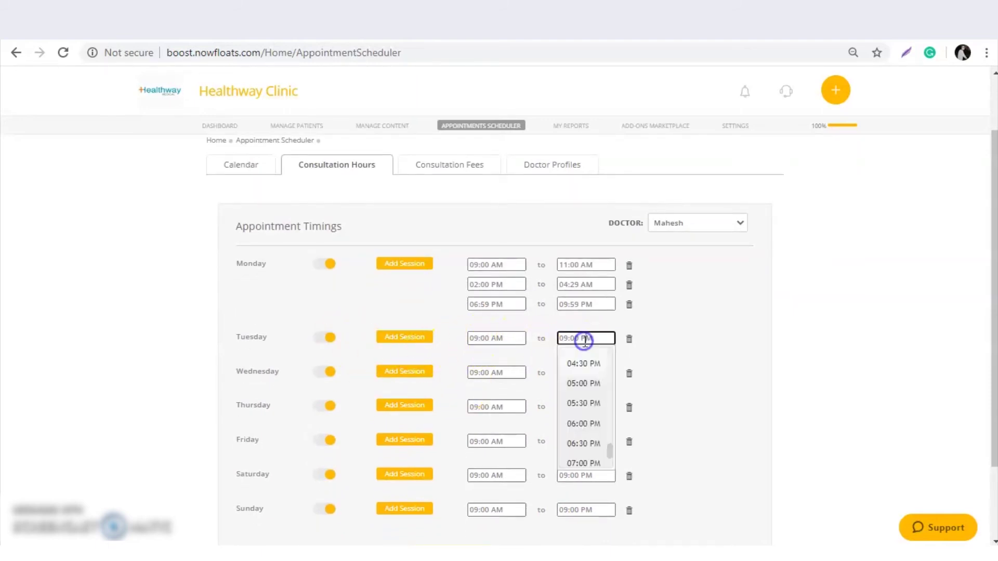
scroll(589, 436, down, 3)
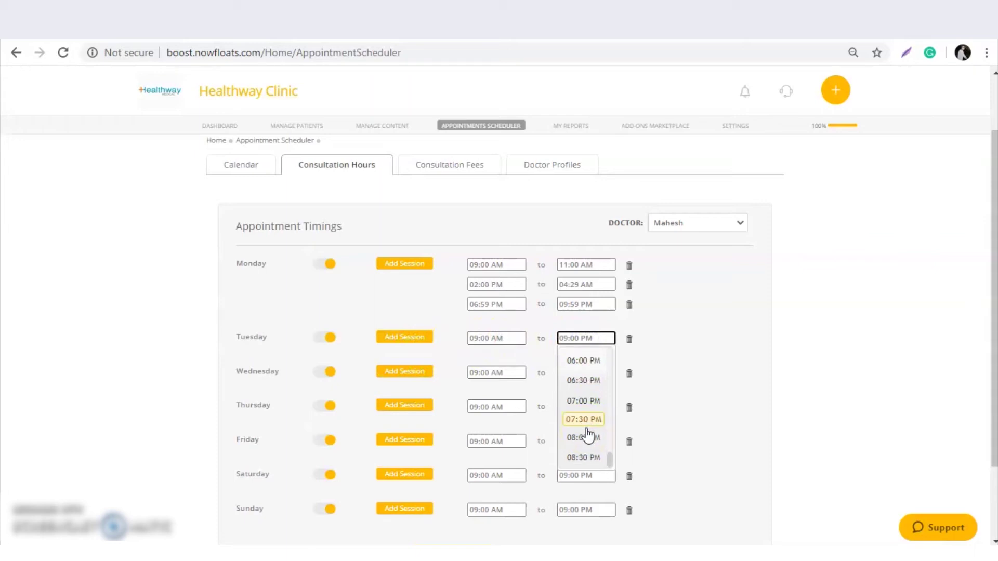
scroll(587, 436, down, 2)
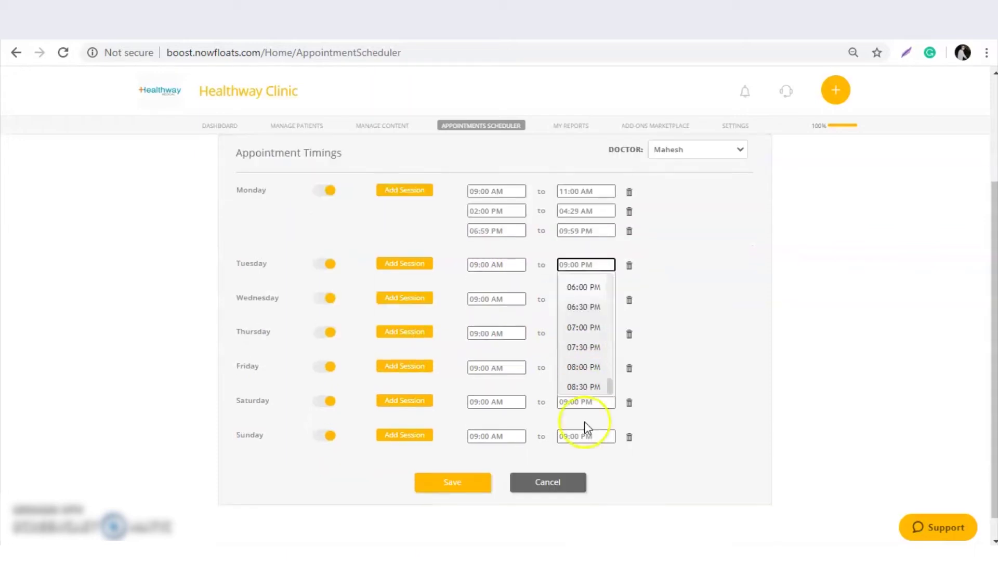
click(575, 372)
click(573, 266)
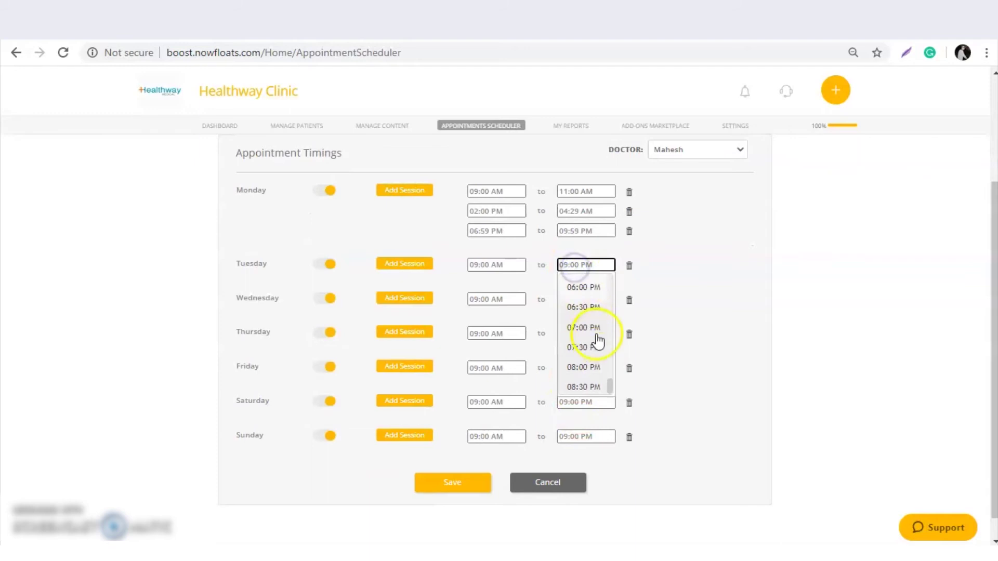
click(586, 361)
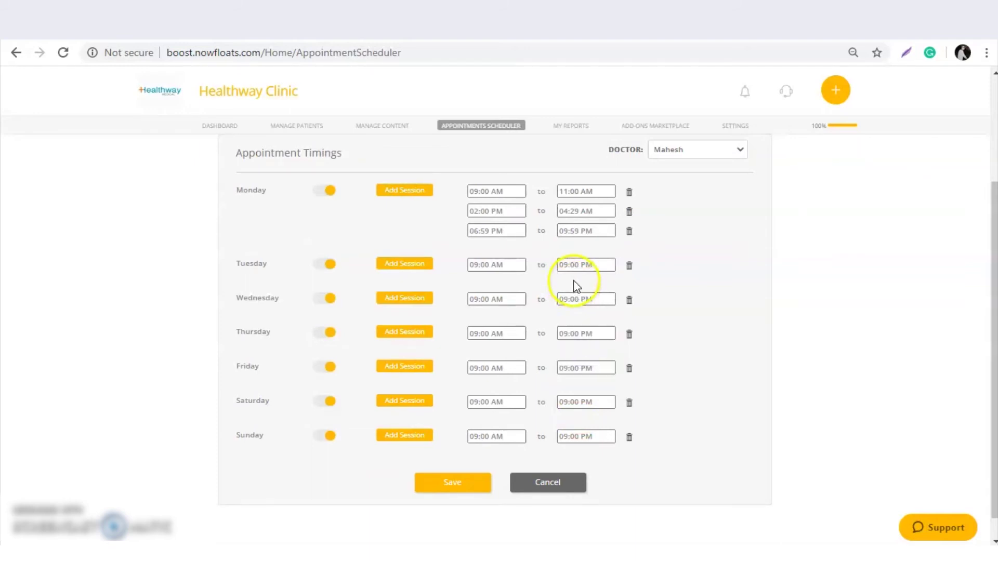
click(569, 265)
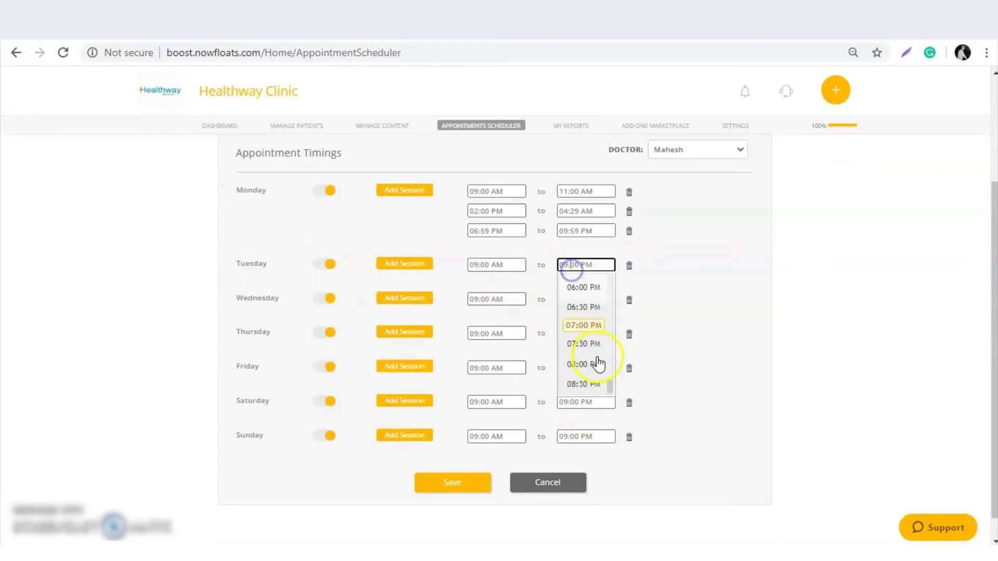
click(584, 354)
scroll(522, 332, down, 1)
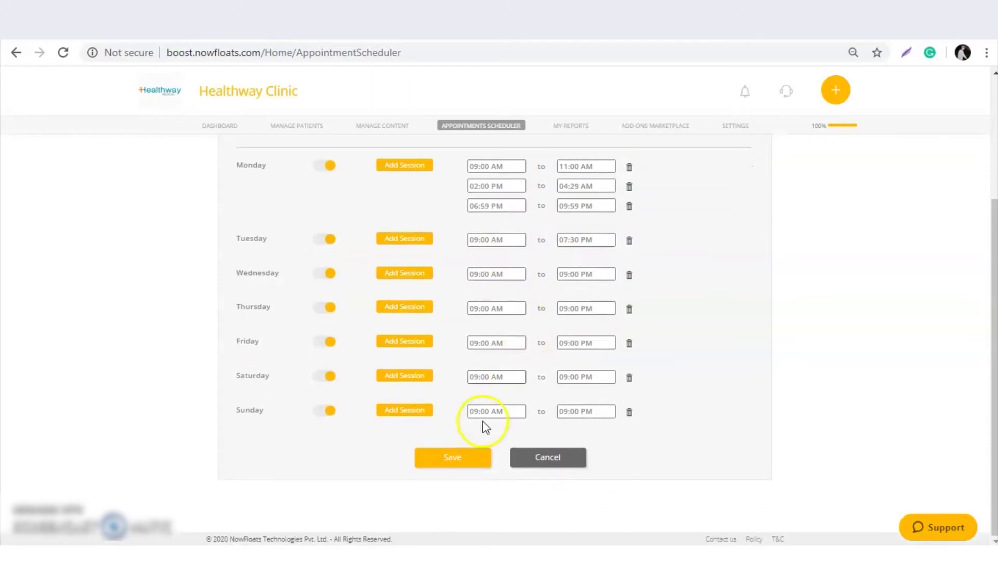
click(464, 458)
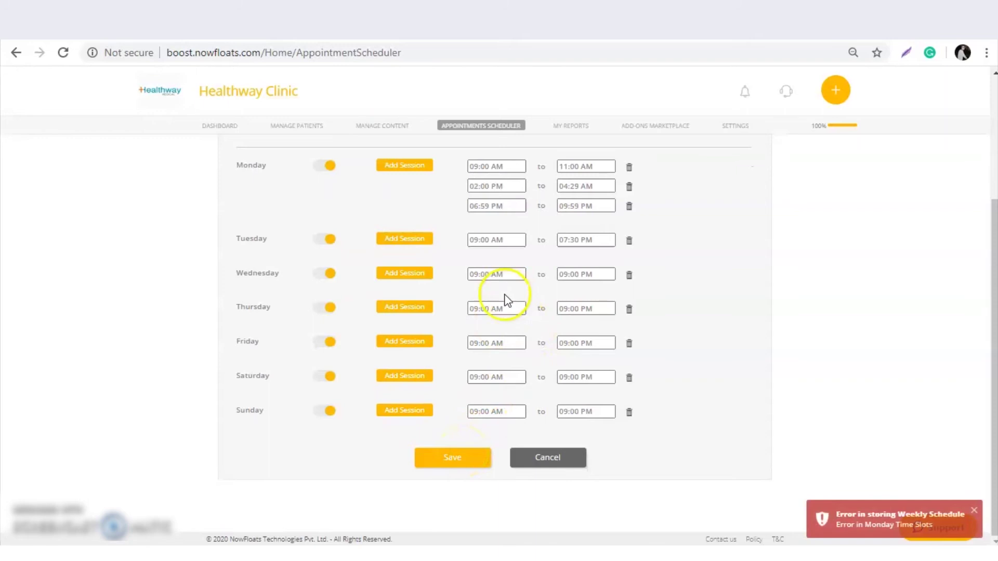
Change Monday's second session to end at 04:29 PM and save the schedule again.
scroll(505, 299, up, 3)
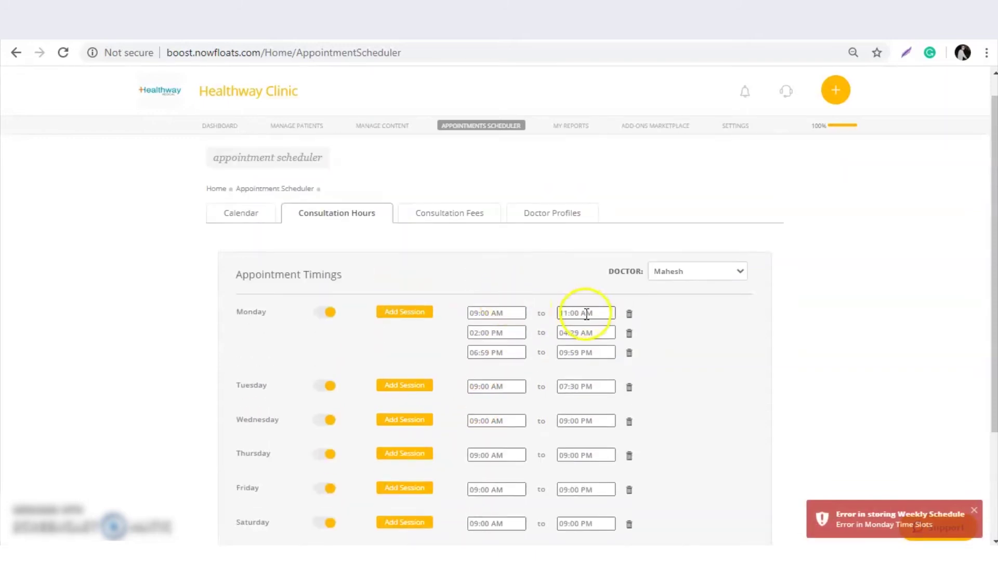
click(584, 333)
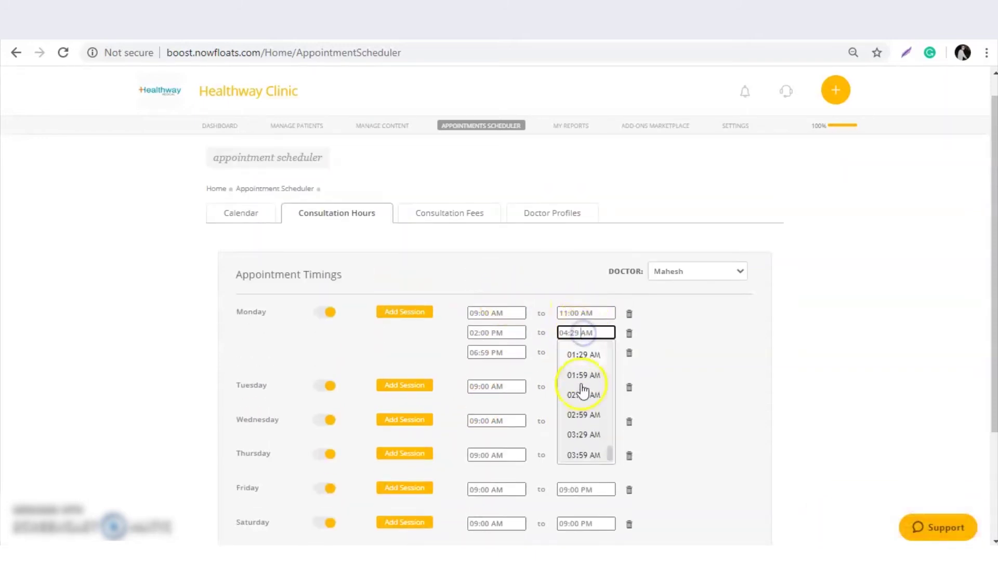
scroll(584, 391, down, 10)
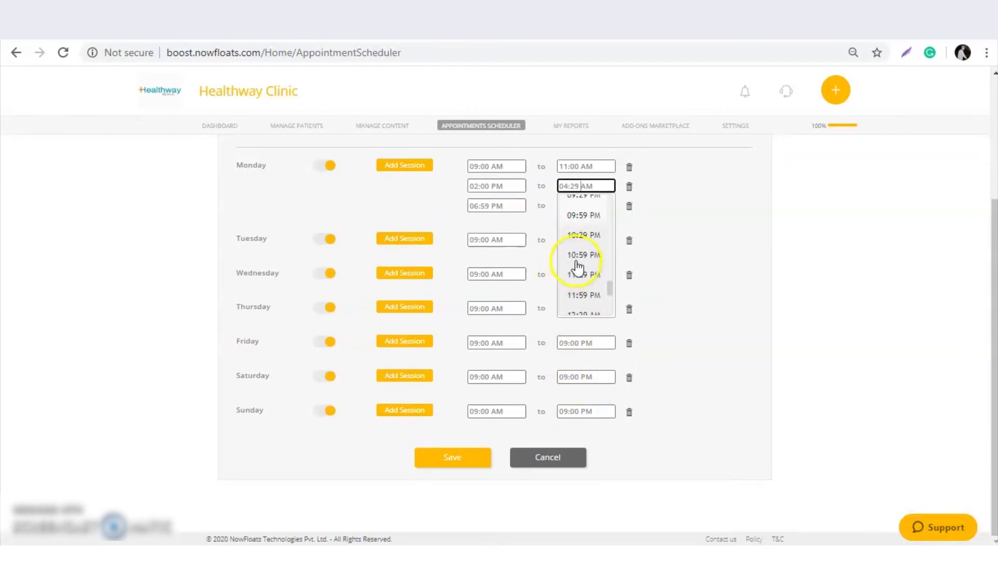
scroll(580, 265, up, 5)
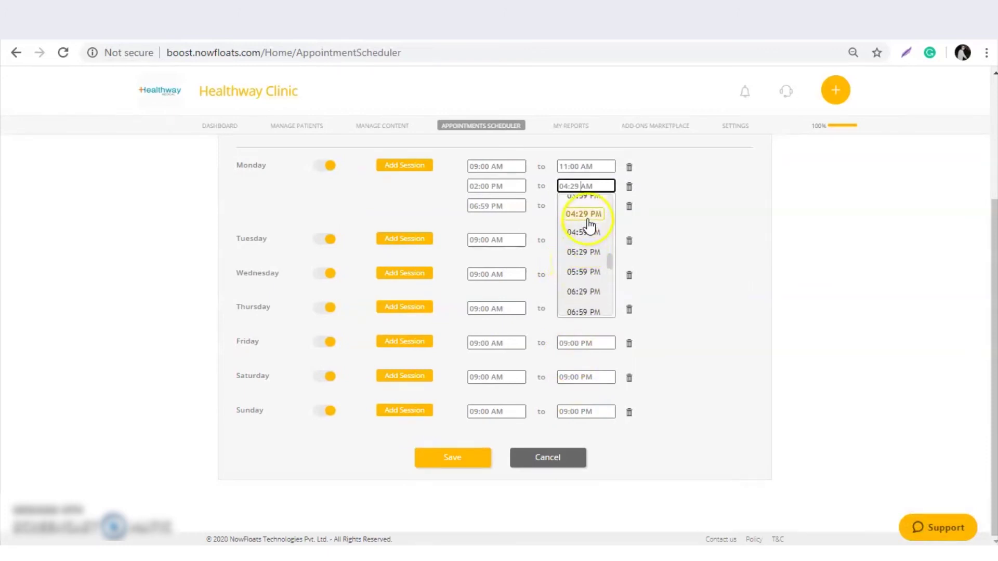
click(585, 216)
click(458, 458)
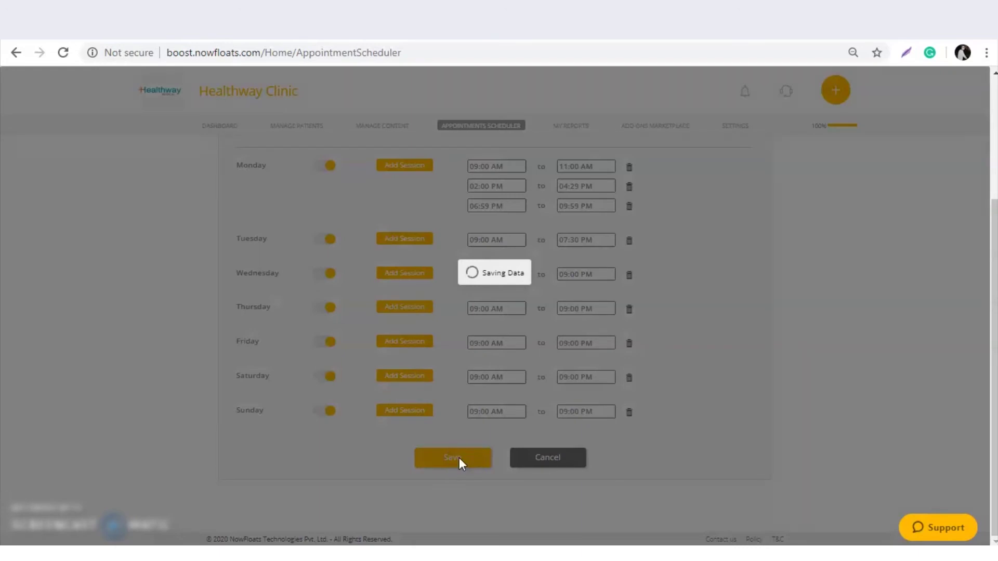
Switch to the Calendar tab to view the appointment calendar.
scroll(461, 298, up, 2)
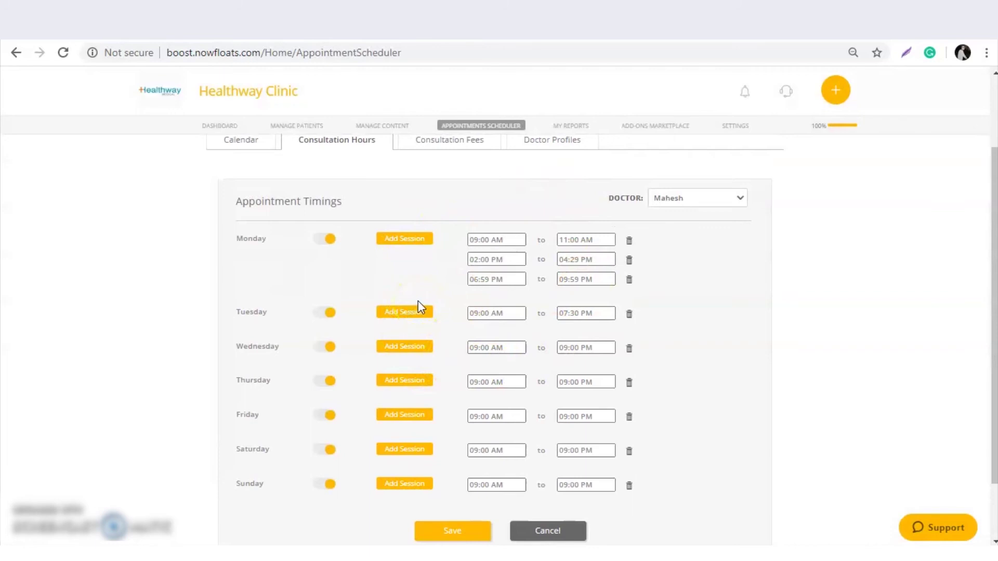
scroll(418, 304, up, 2)
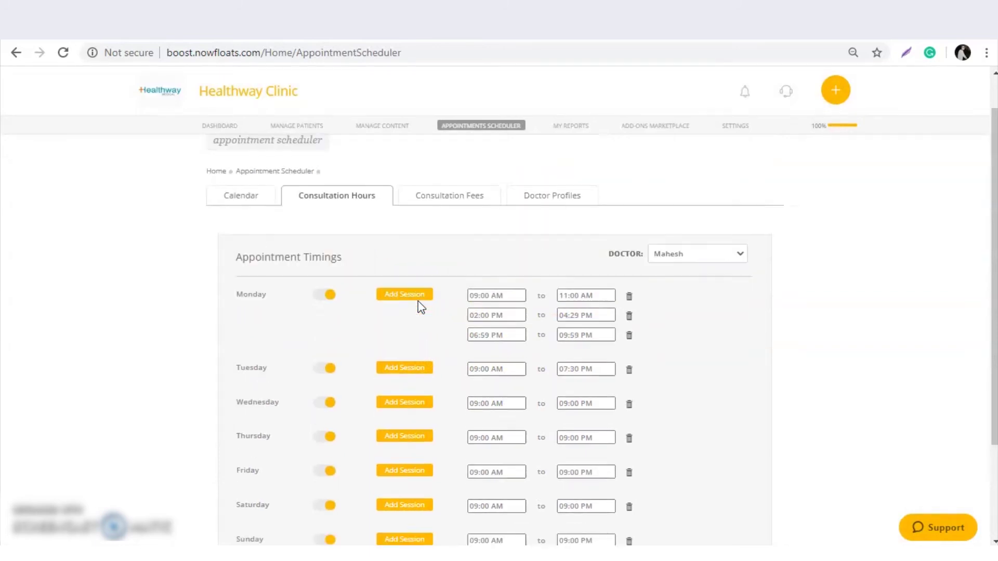
click(238, 242)
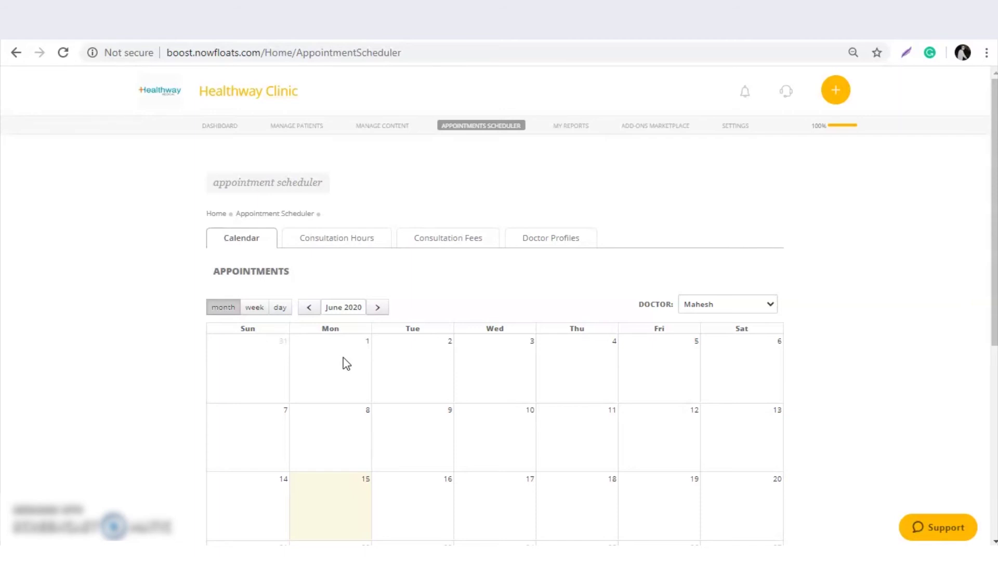
Switch the calendar's DOCTOR dropdown to another existing doctor to see booked June 2020 appointments.
scroll(338, 494, down, 1)
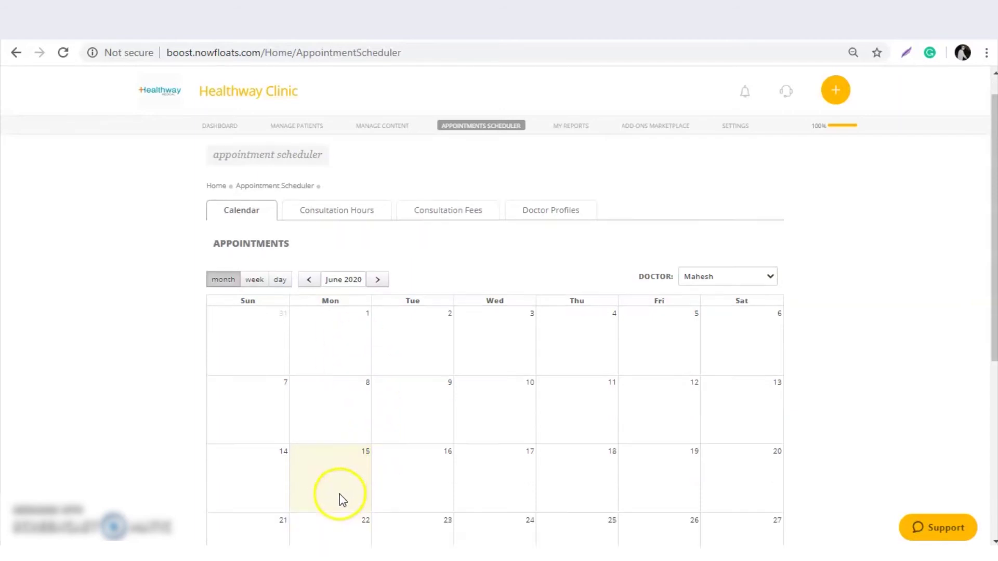
scroll(340, 496, down, 1)
click(731, 232)
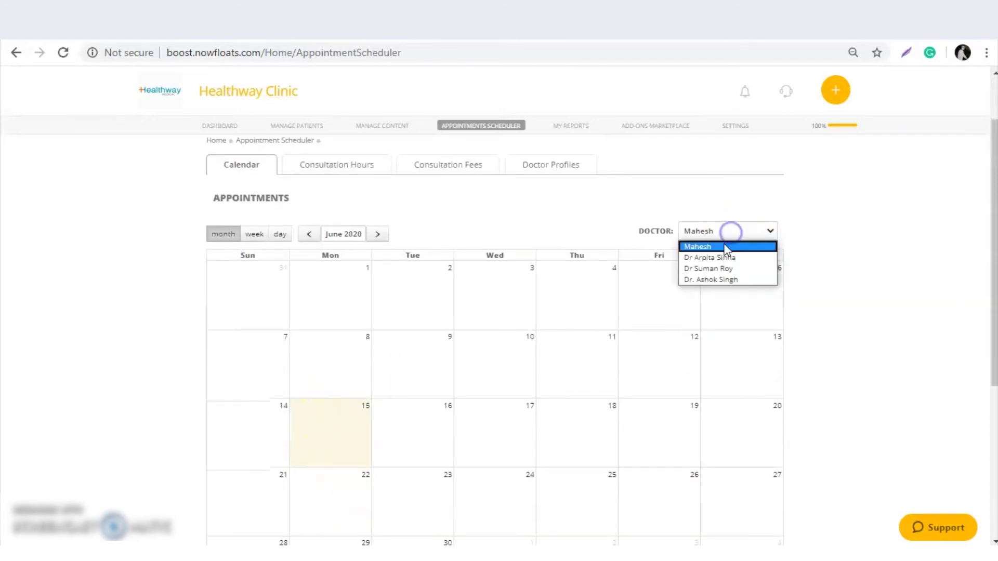
click(725, 258)
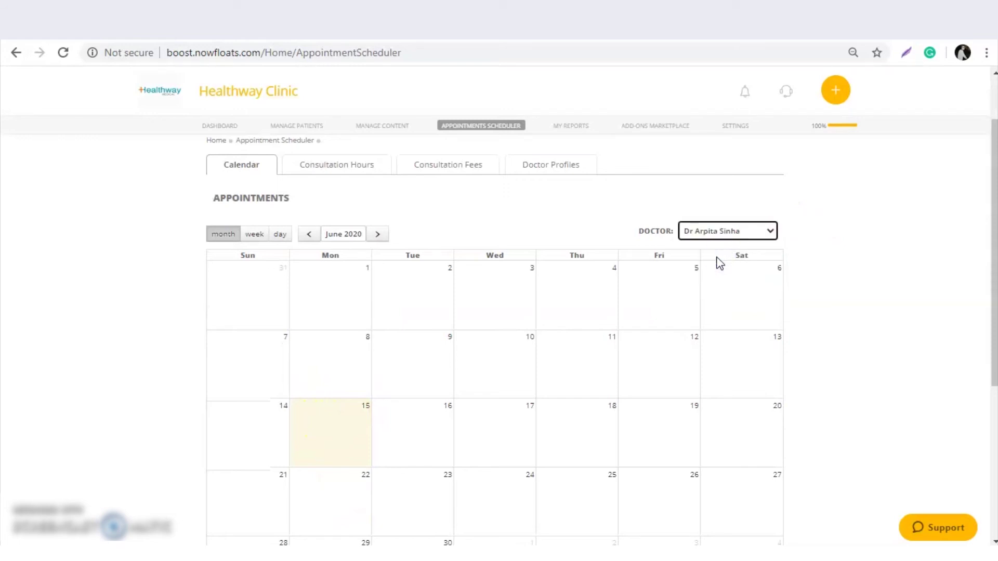
click(720, 240)
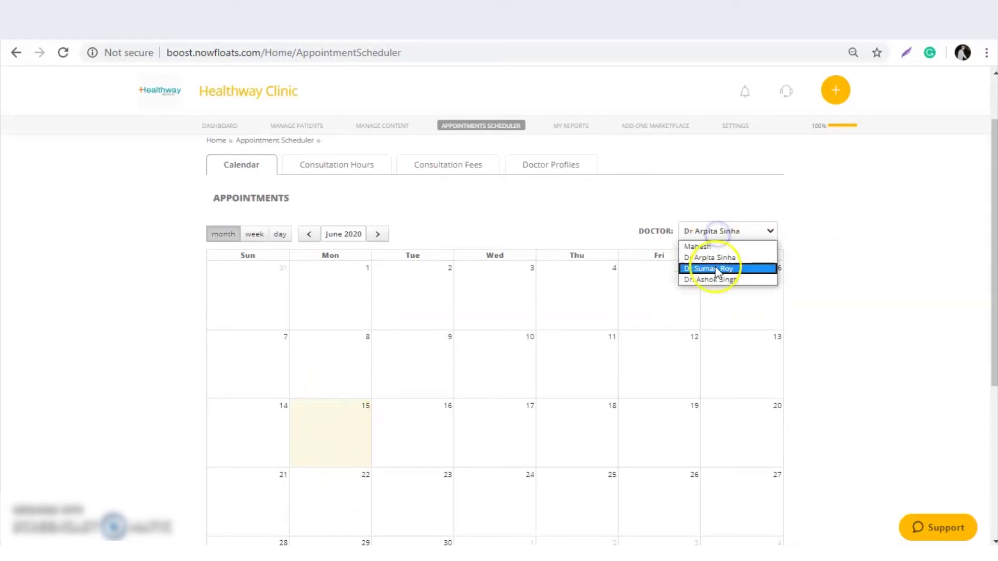
click(719, 271)
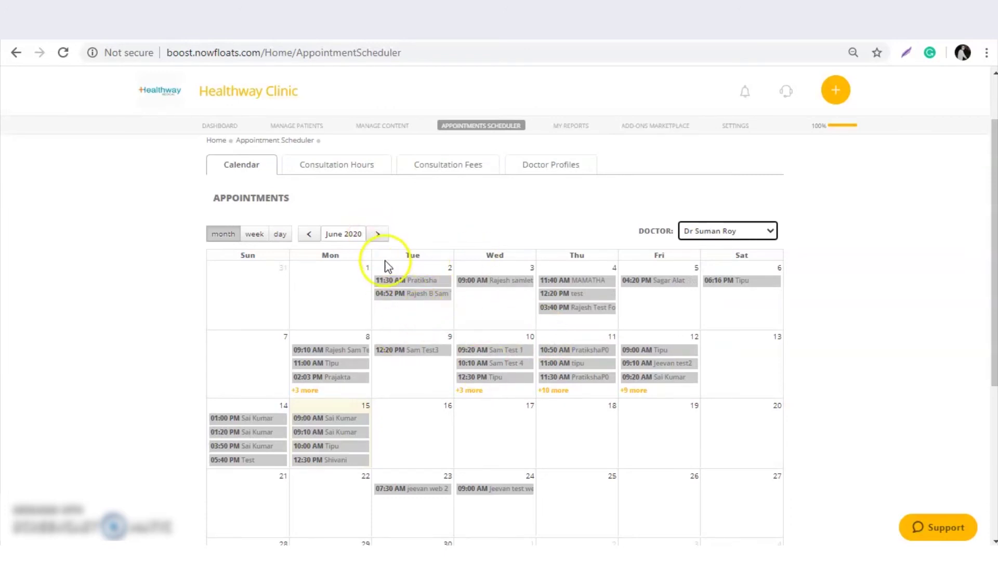
scroll(388, 262, up, 2)
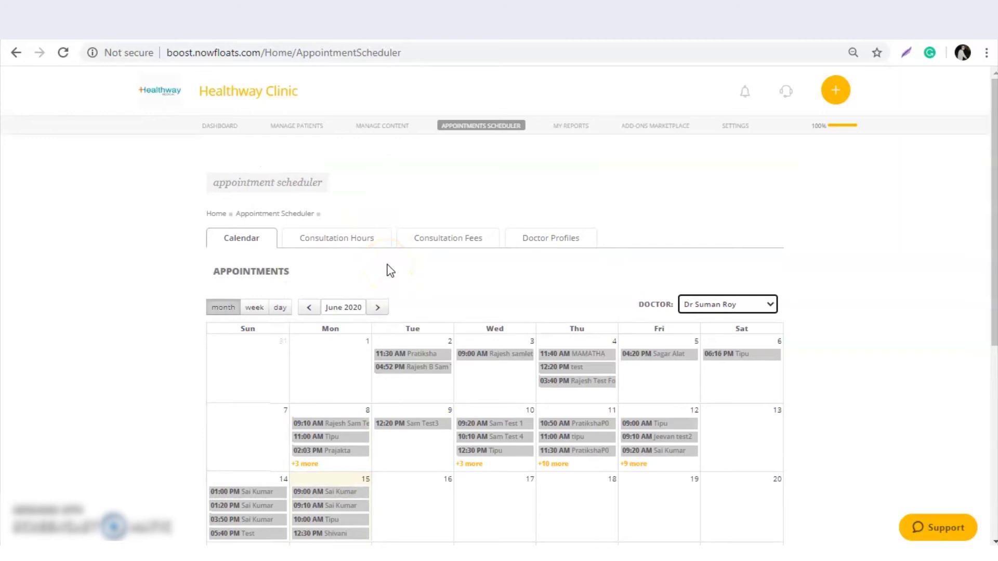
Open Video Consultations from the MANAGE PATIENTS menu.
mouse_move(296, 130)
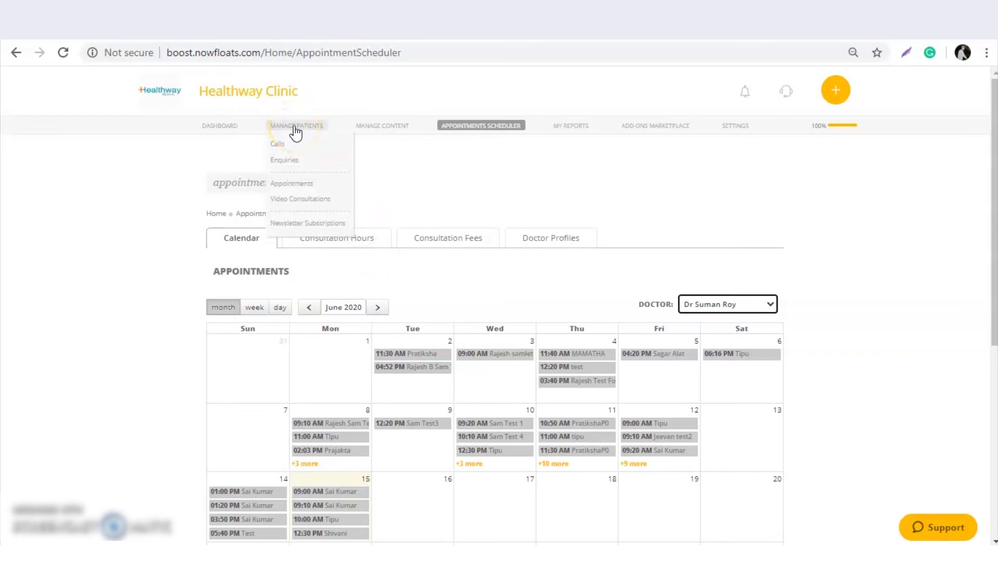
click(300, 174)
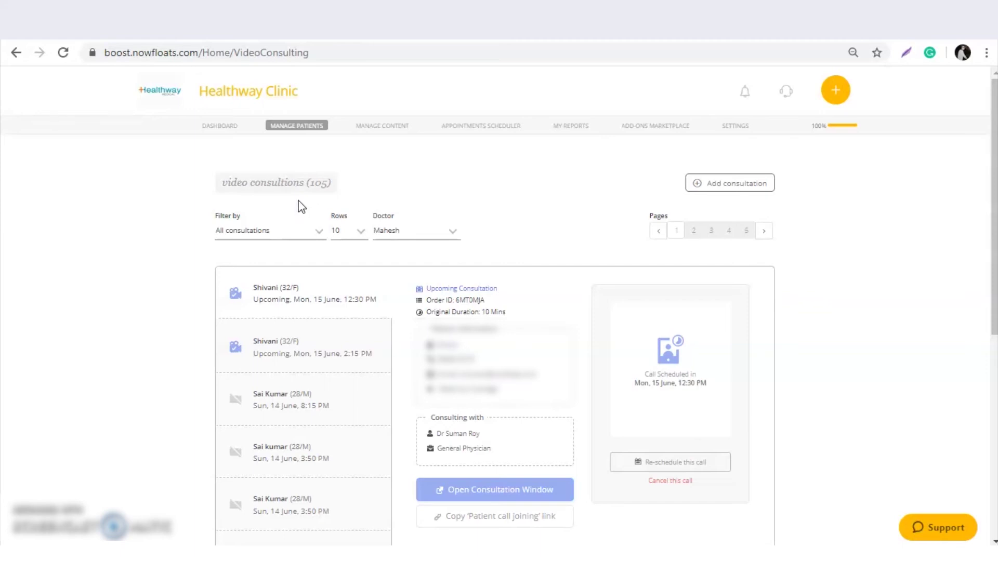
Add an Orthopedic Treatment followup consultation on 15 June 2020, 02:20 PM, 20 Mins, fee 450.
click(725, 184)
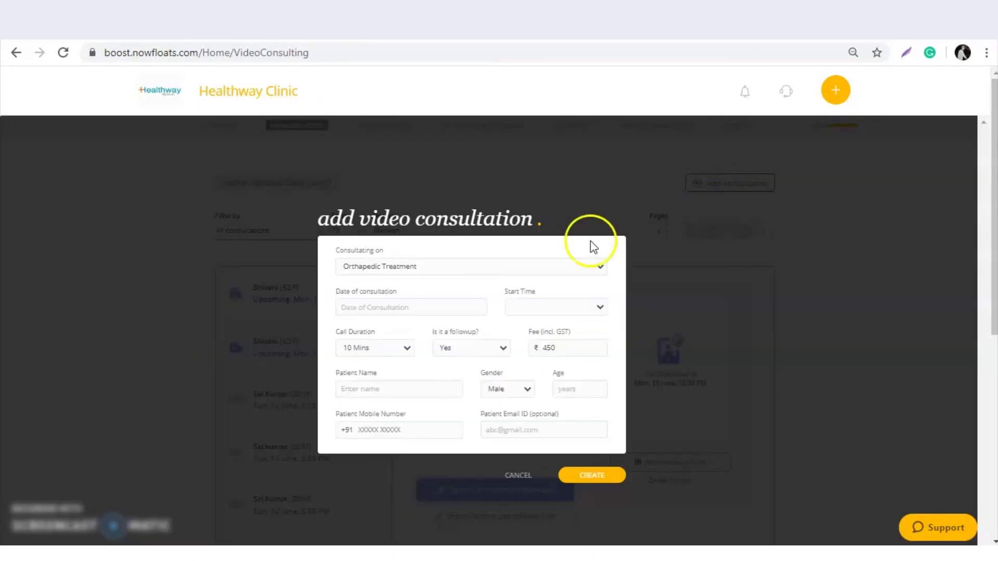
click(507, 271)
click(506, 271)
click(432, 315)
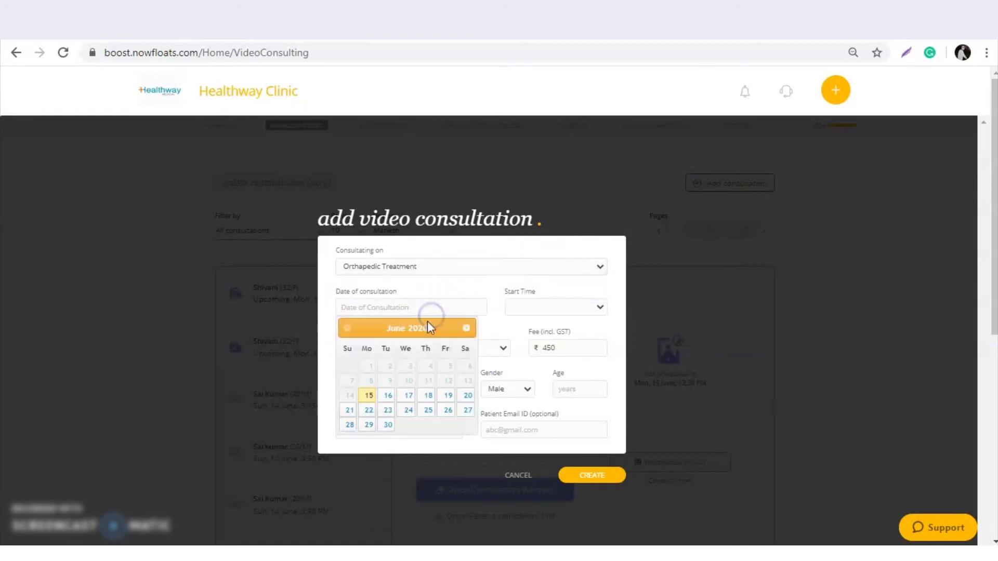
click(372, 404)
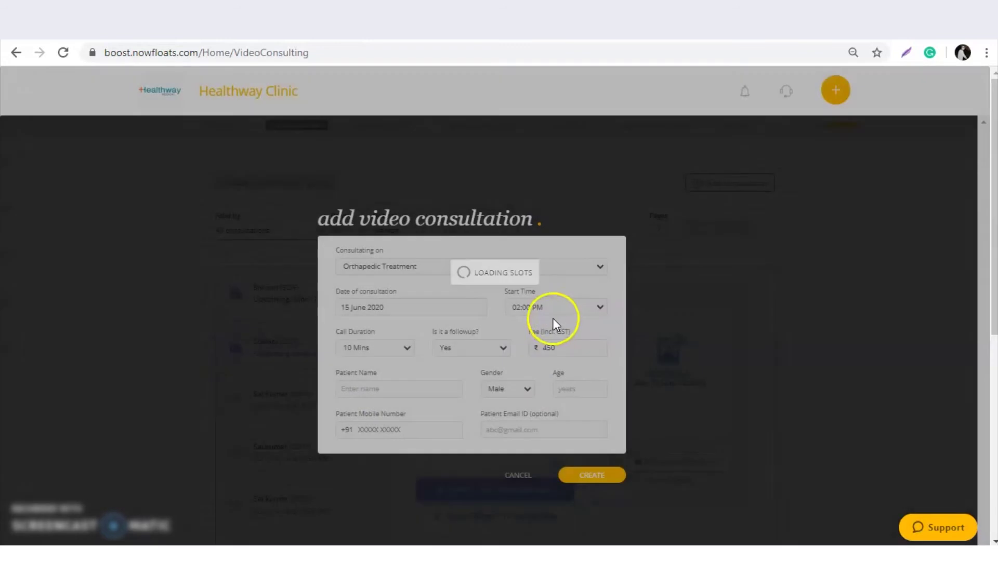
click(553, 314)
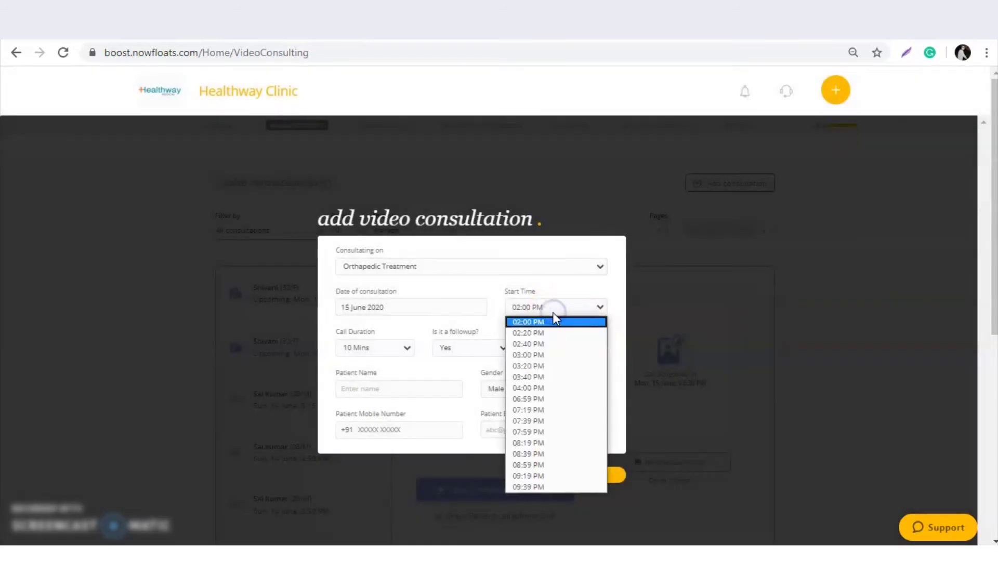
click(540, 334)
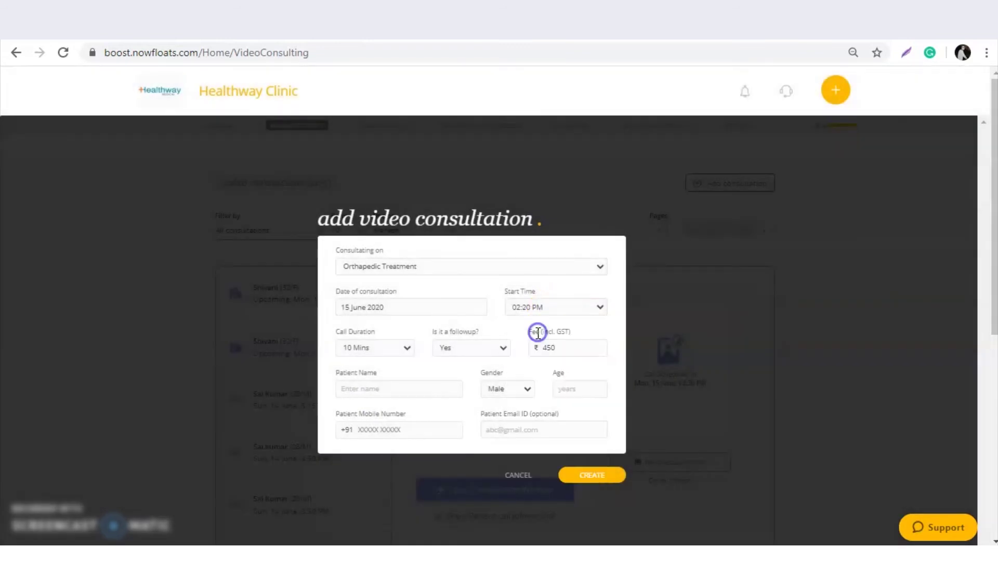
click(407, 349)
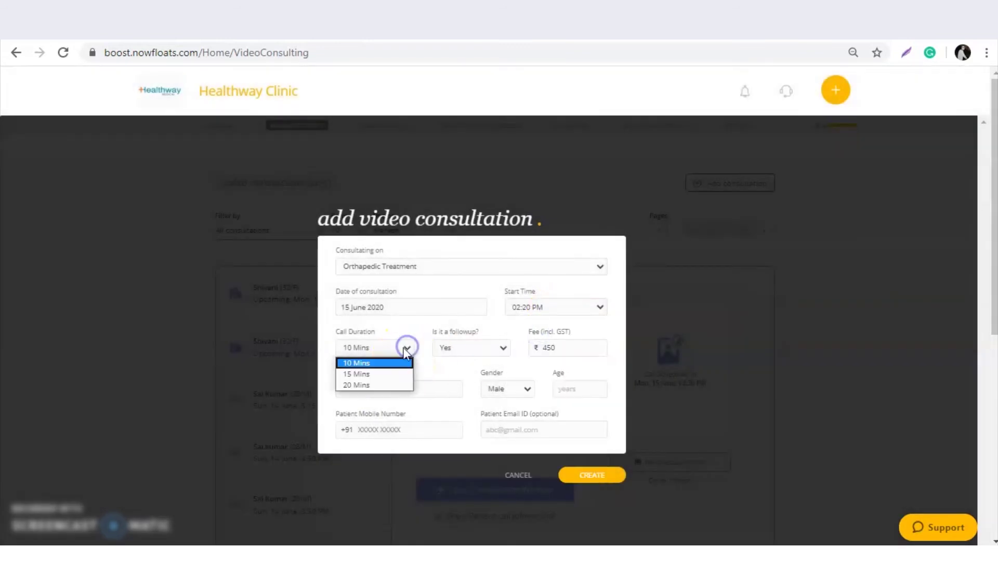
click(381, 387)
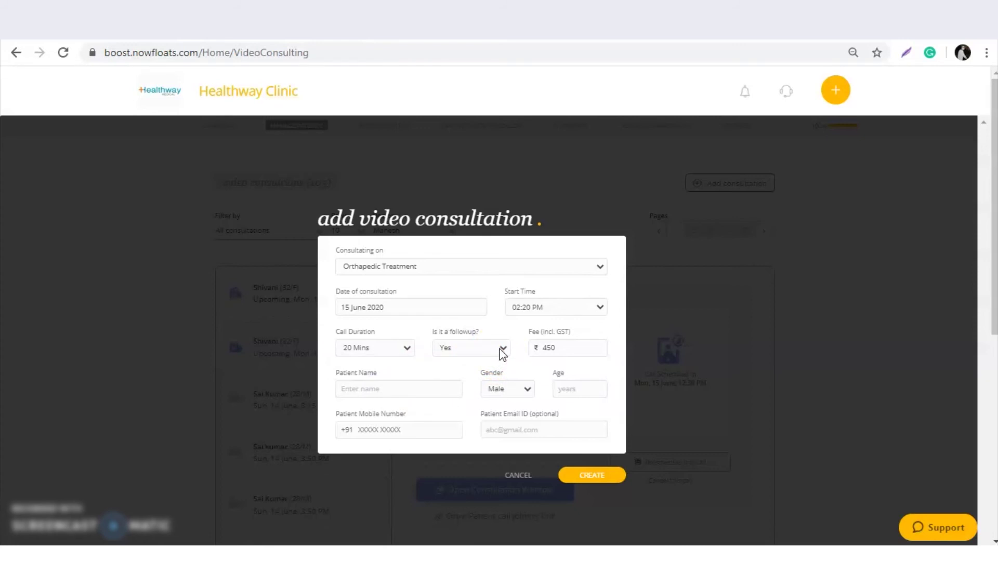
click(502, 350)
click(448, 358)
click(553, 349)
click(472, 203)
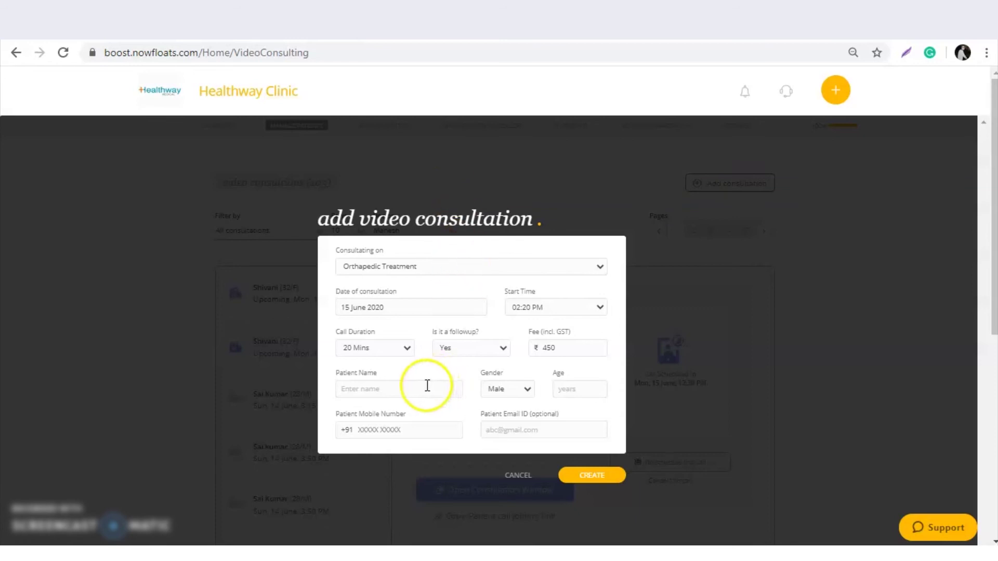
Enter the patient's name, Male gender, age 42, mobile number and email address.
click(412, 389)
text(Satesh)
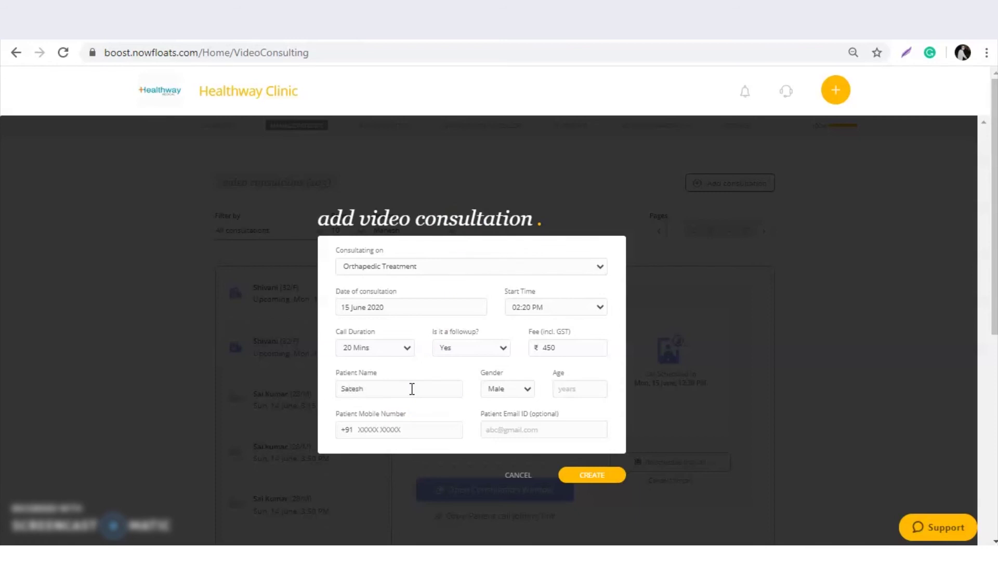
click(513, 389)
click(565, 390)
text(42)
click(404, 431)
text(987654321)
key(Tab)
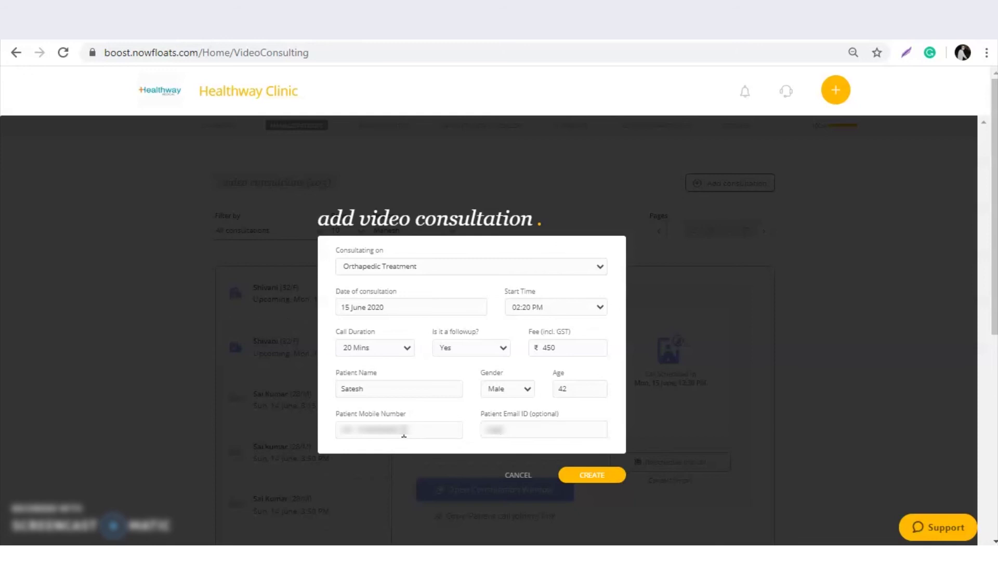
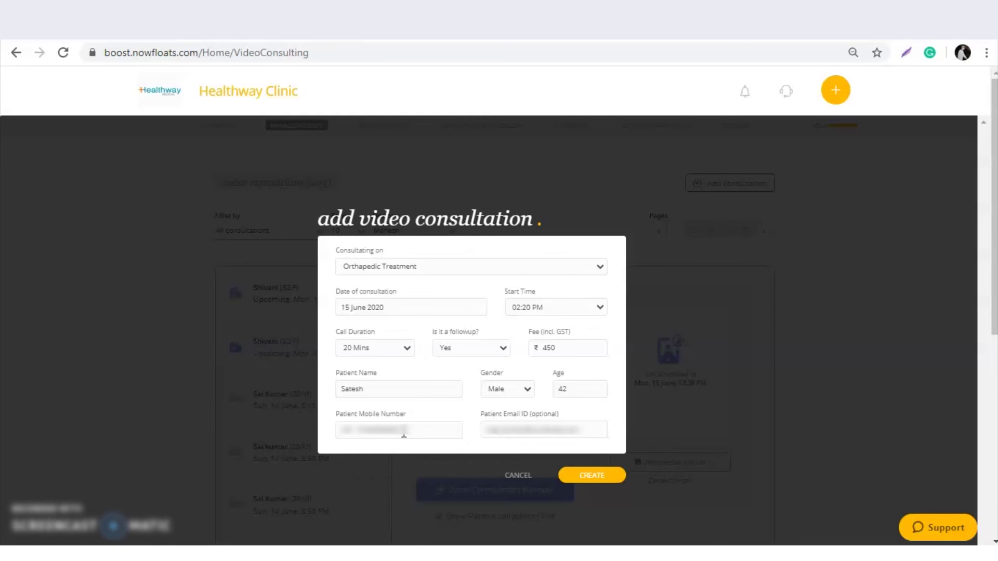
scroll(411, 416, down, 4)
Create the consultation and scroll to review the new INR 450 entry.
click(594, 476)
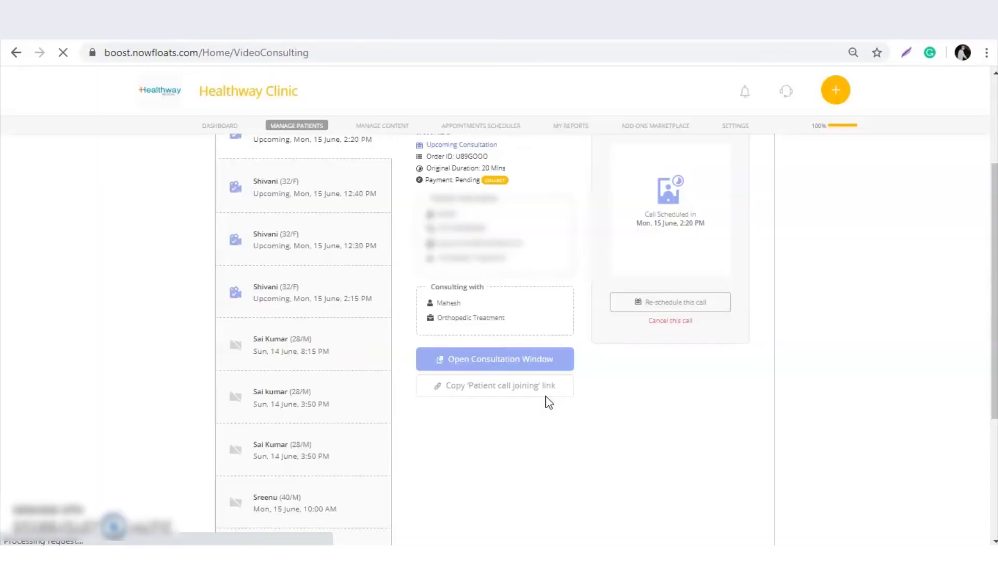
scroll(549, 403, down, 1)
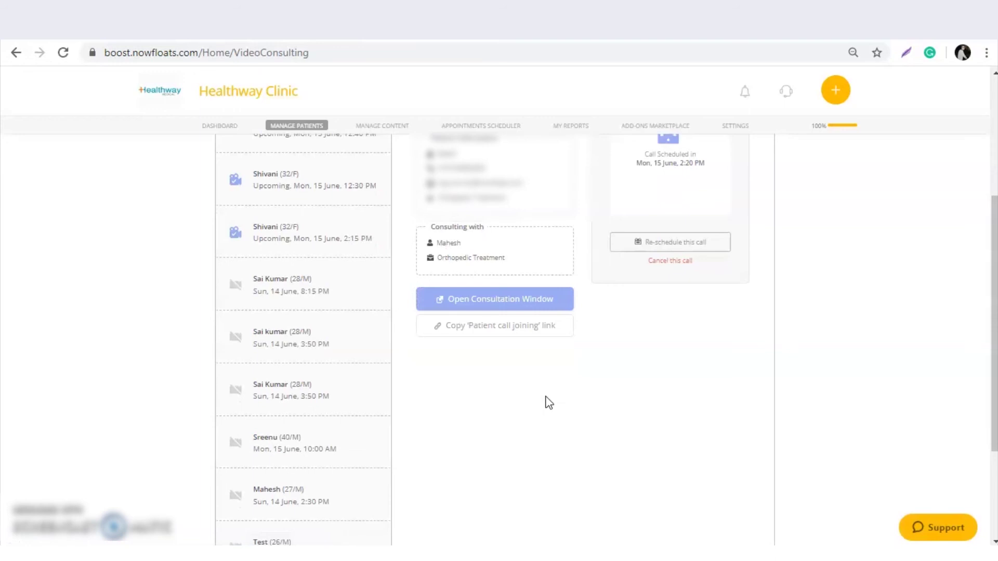
scroll(543, 393, up, 4)
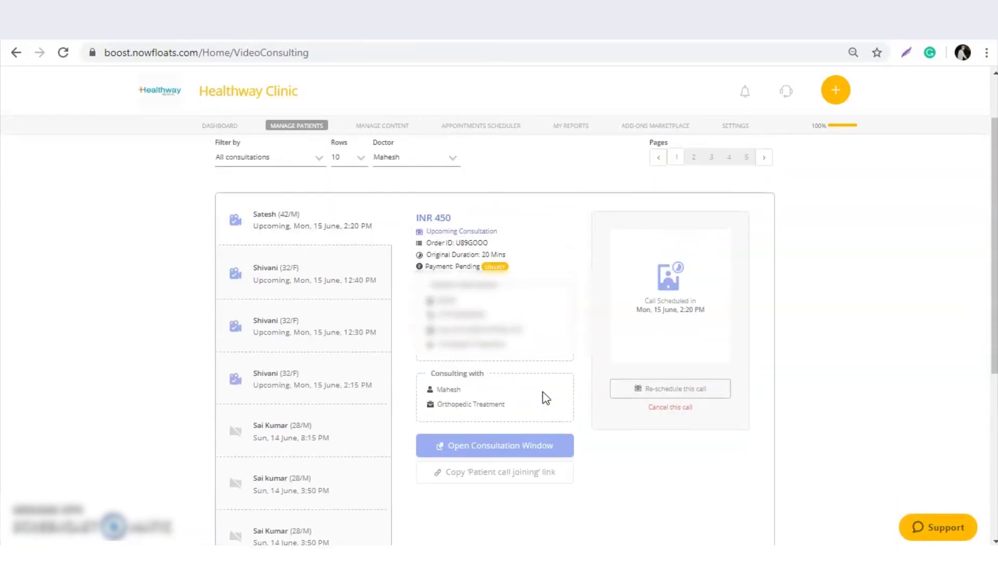
scroll(546, 399, down, 3)
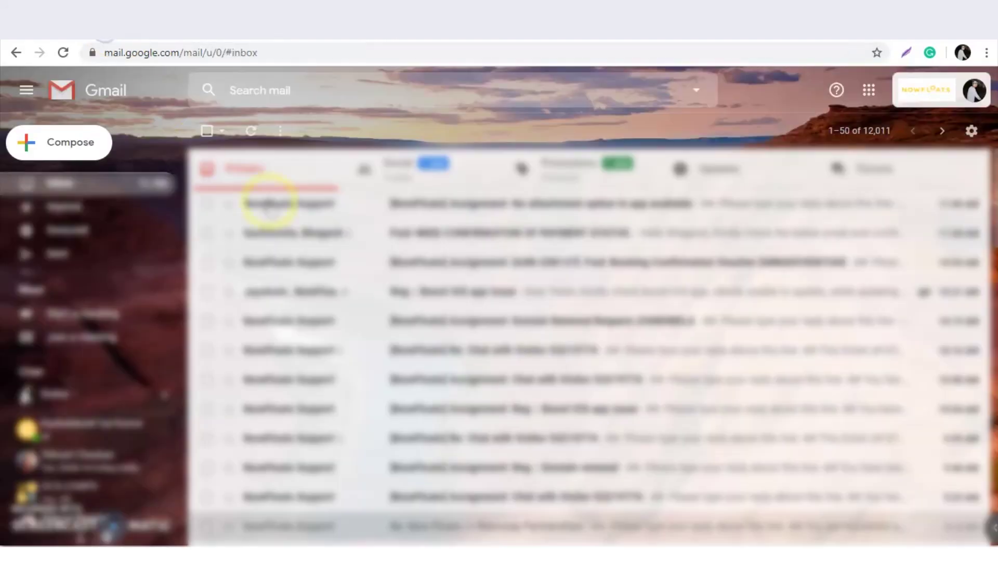
Refresh Gmail and open the consultation confirmation email under Promotions.
click(252, 132)
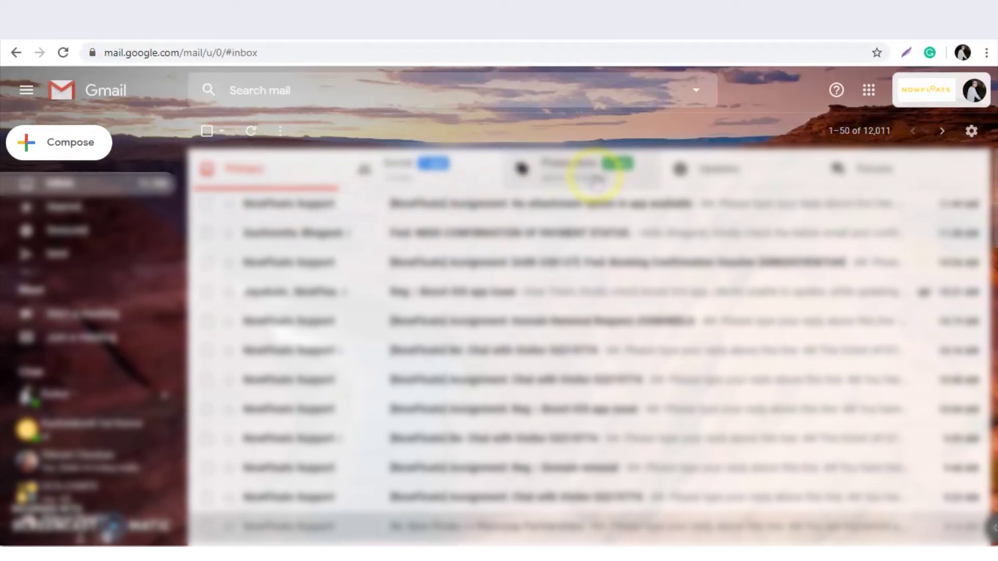
click(635, 176)
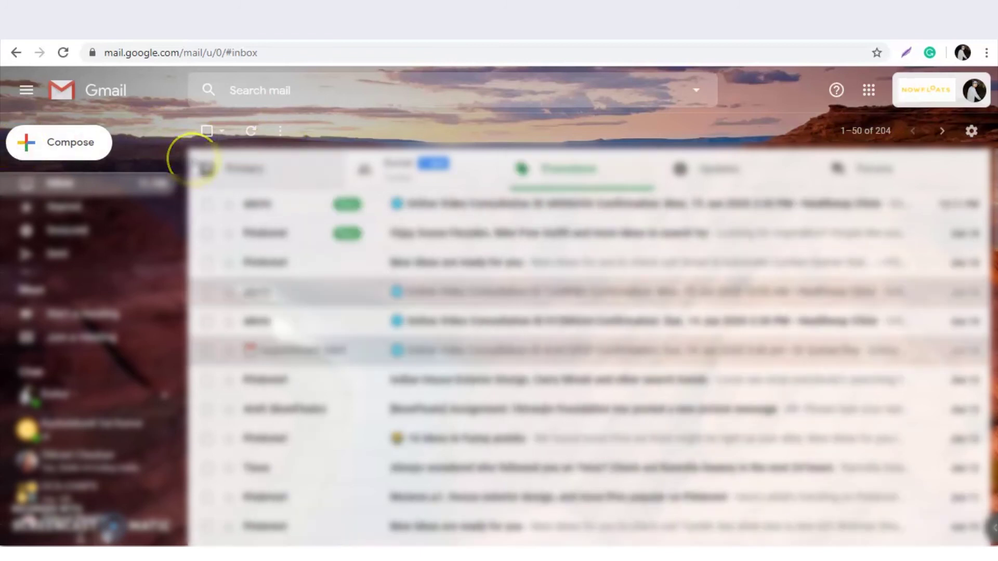
click(464, 204)
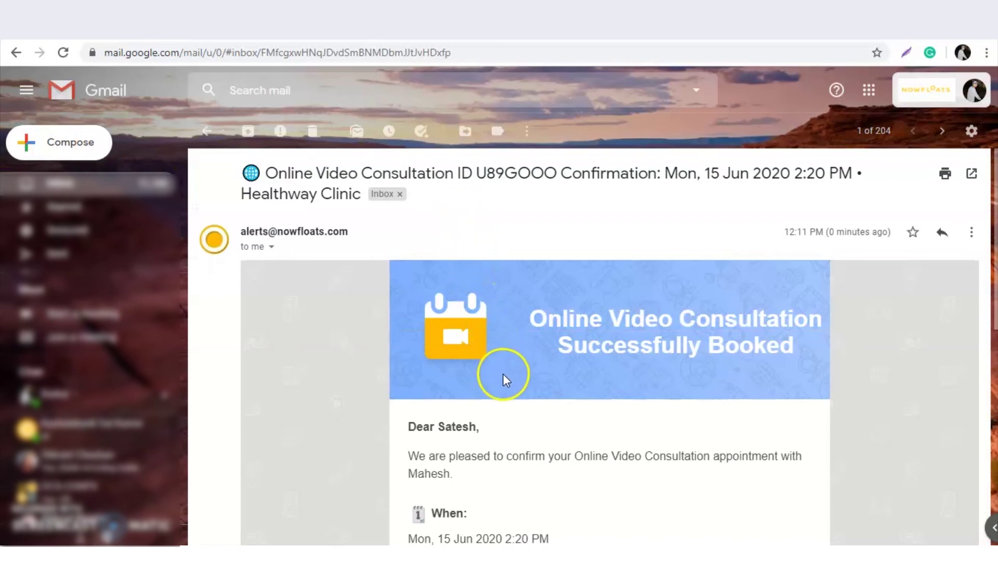
Read the email and follow the consult link under 'Join at:'.
scroll(503, 375, down, 3)
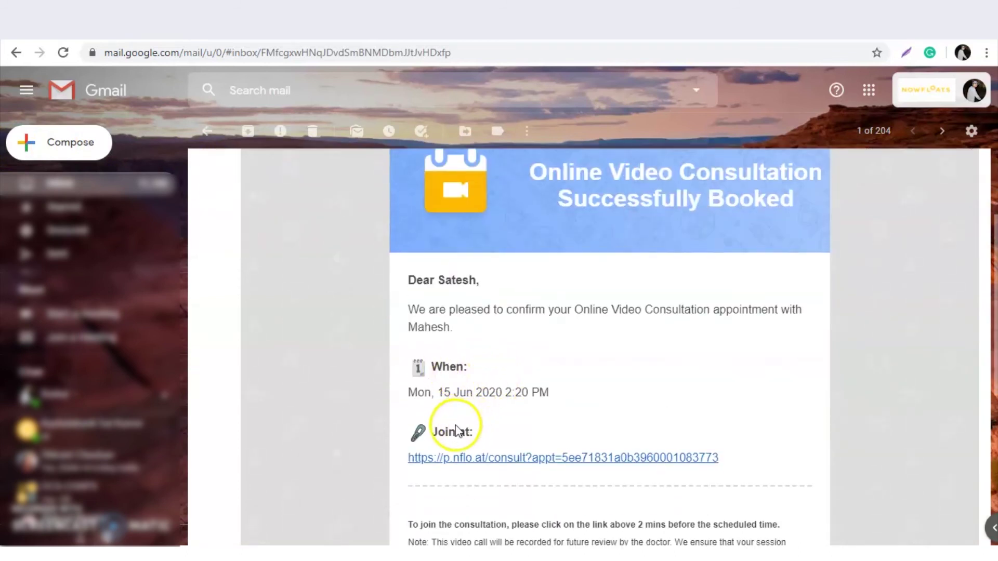
scroll(453, 433, down, 2)
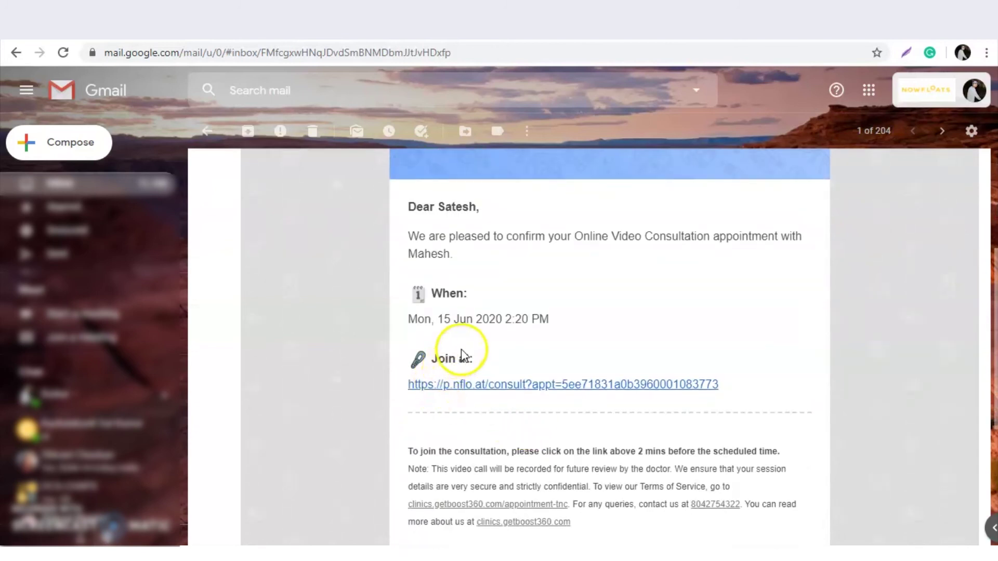
scroll(490, 359, down, 2)
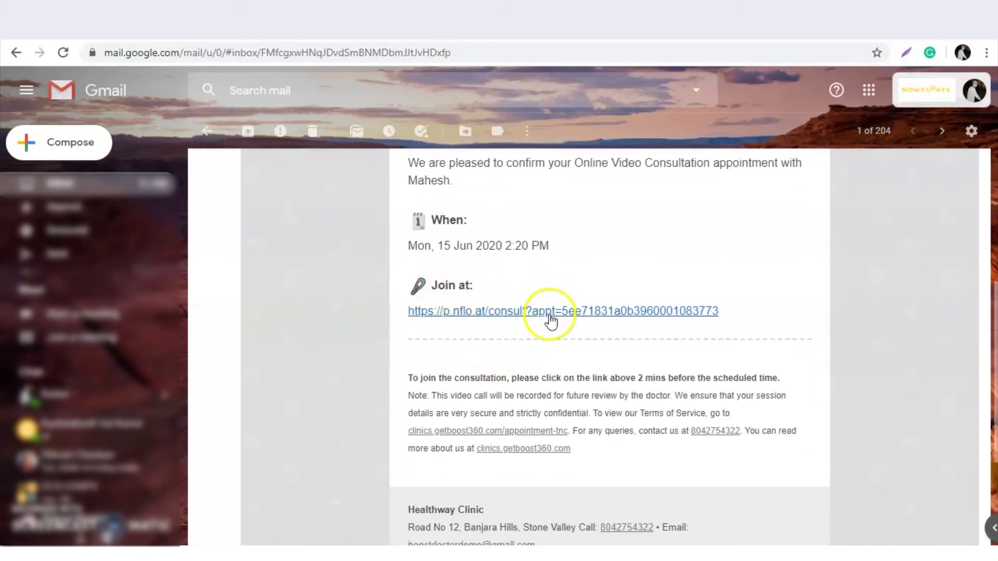
scroll(533, 333, up, 4)
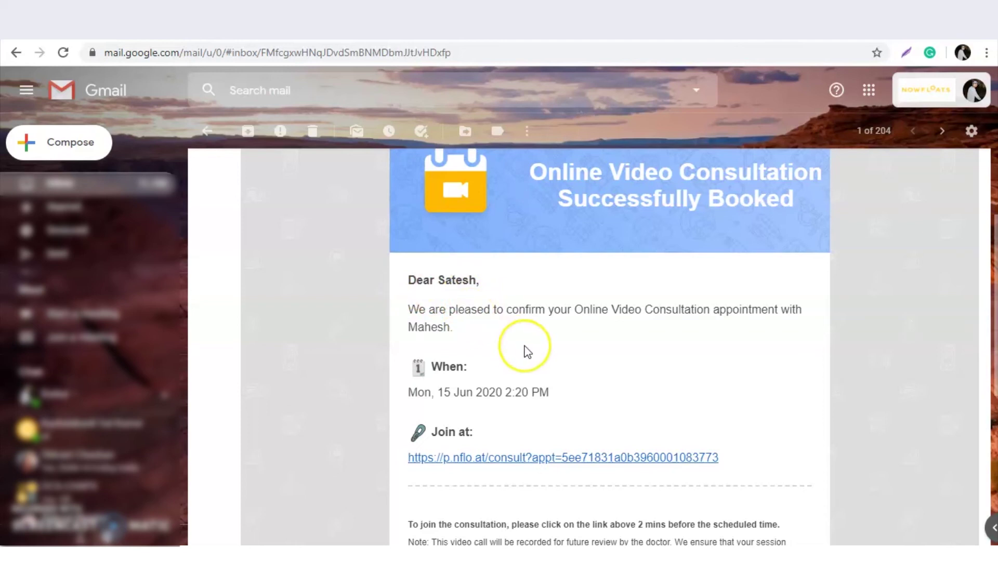
scroll(525, 352, down, 4)
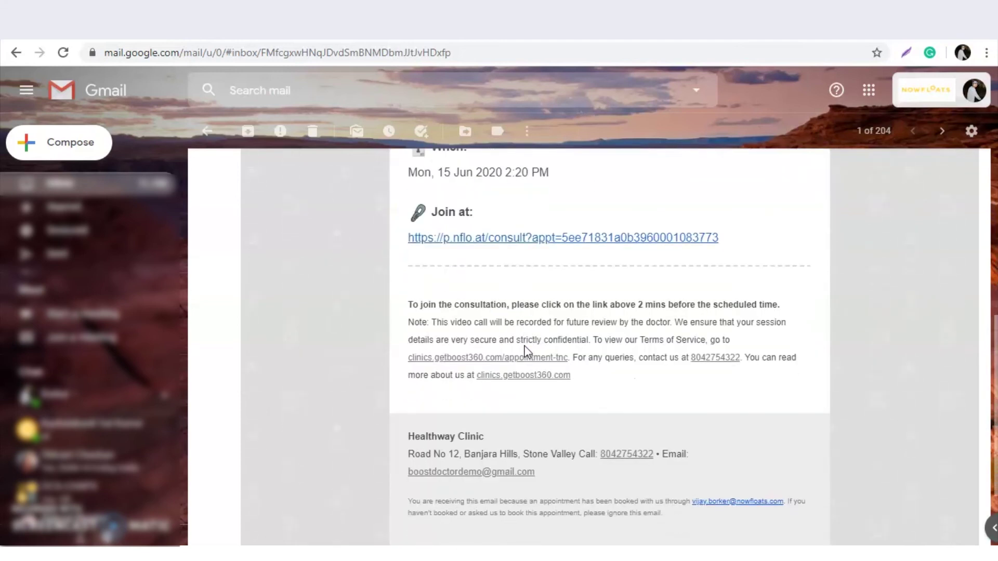
scroll(524, 346, down, 2)
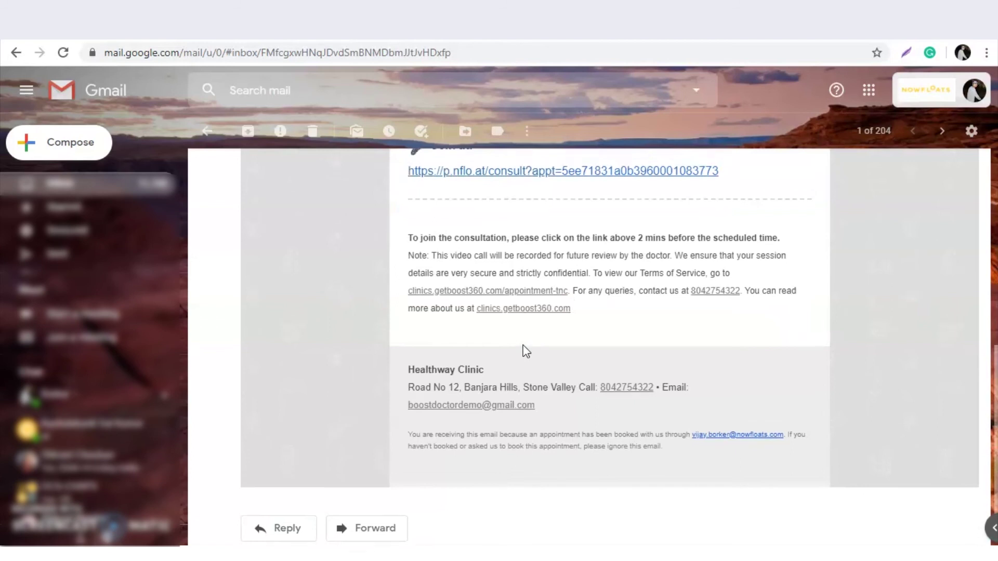
scroll(520, 338, up, 2)
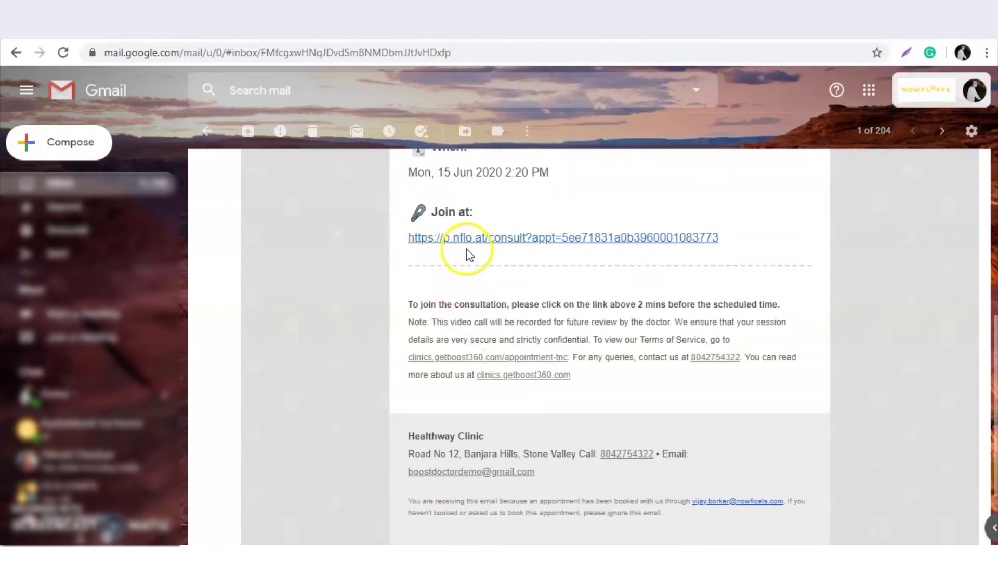
click(482, 240)
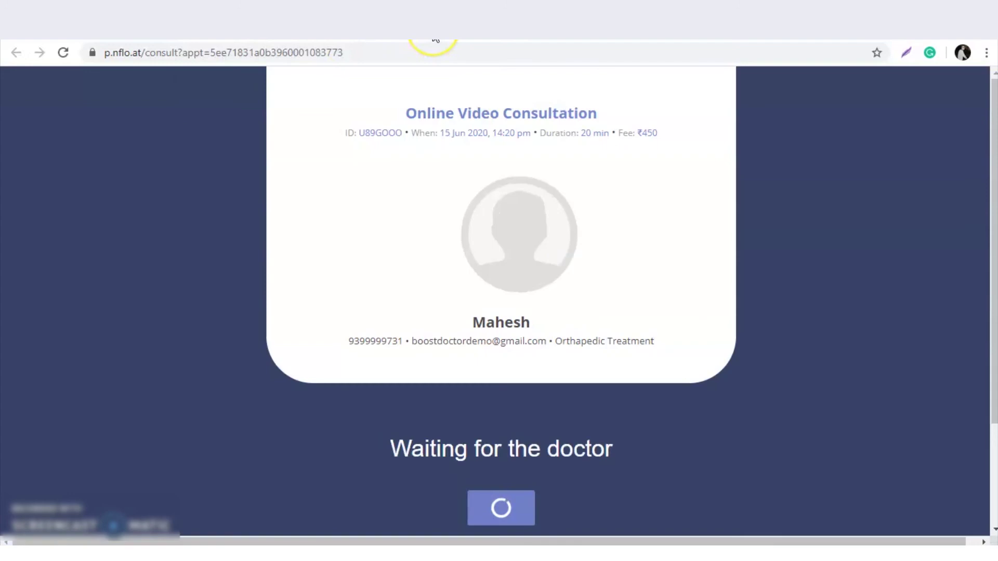
Check the waiting page countdown, then switch to the Healthway Clinic website tab.
scroll(436, 258, down, 1)
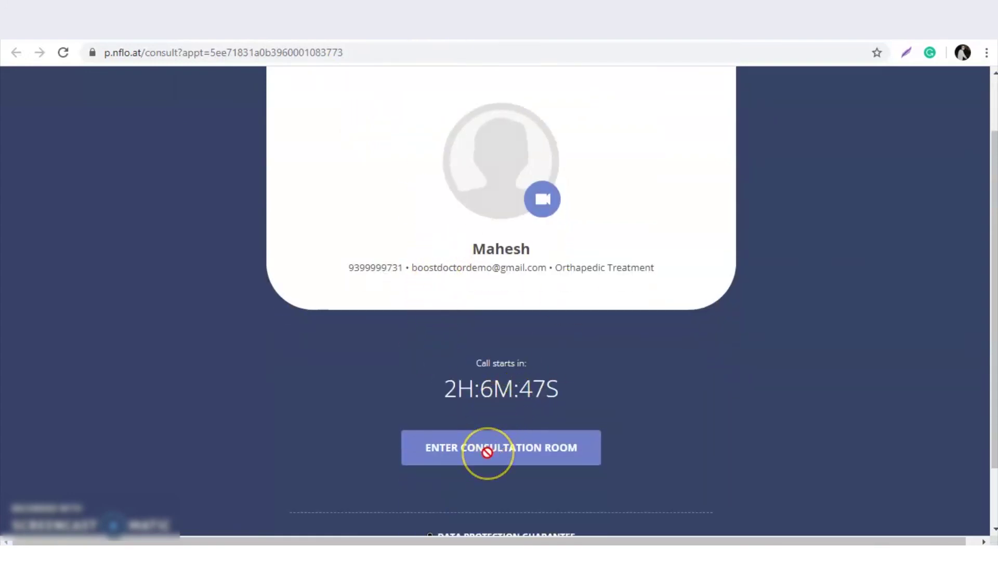
click(418, 40)
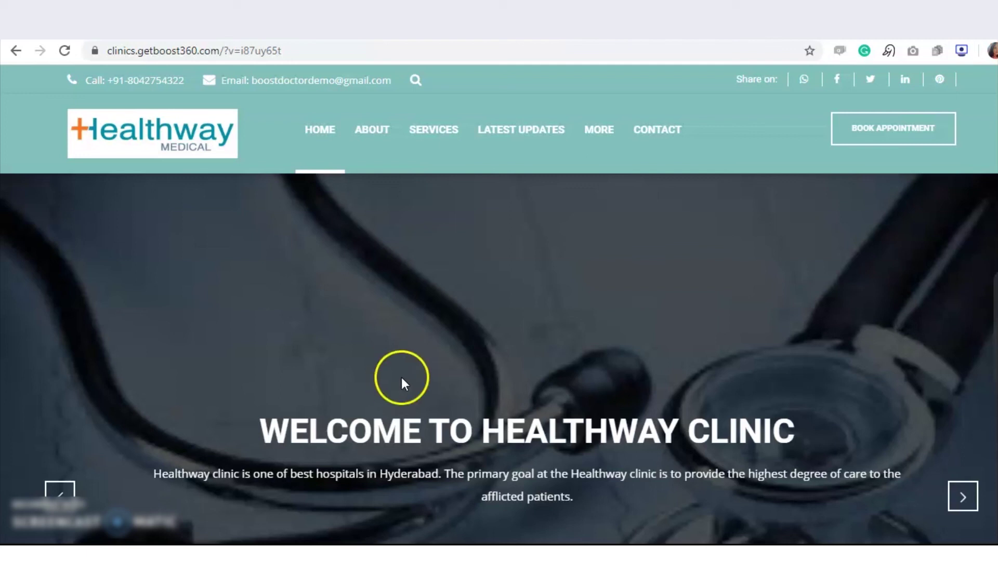
Start a Dentistry appointment booking and pick the 13:20–13:30 slot on 15 Jun 2020.
click(890, 130)
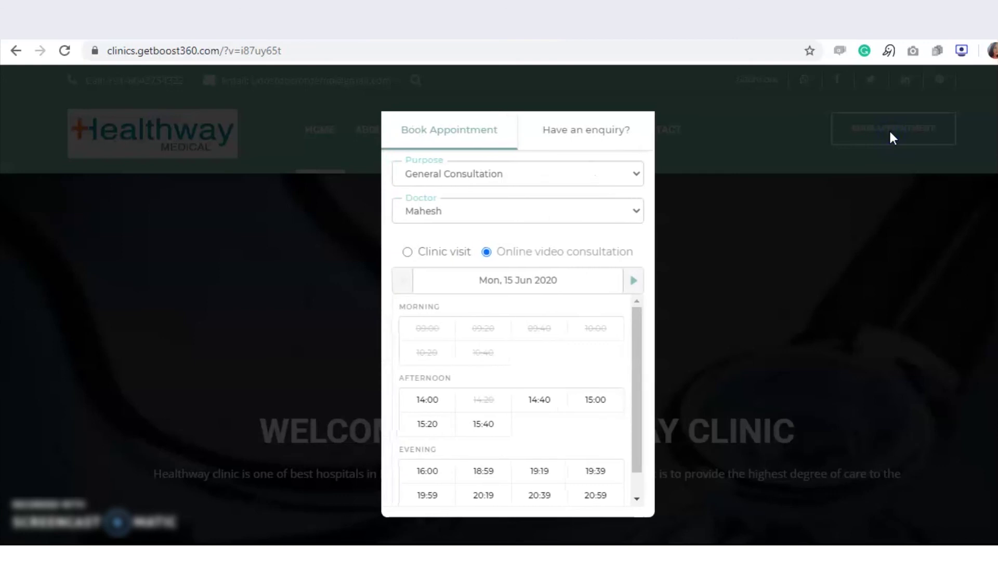
click(603, 176)
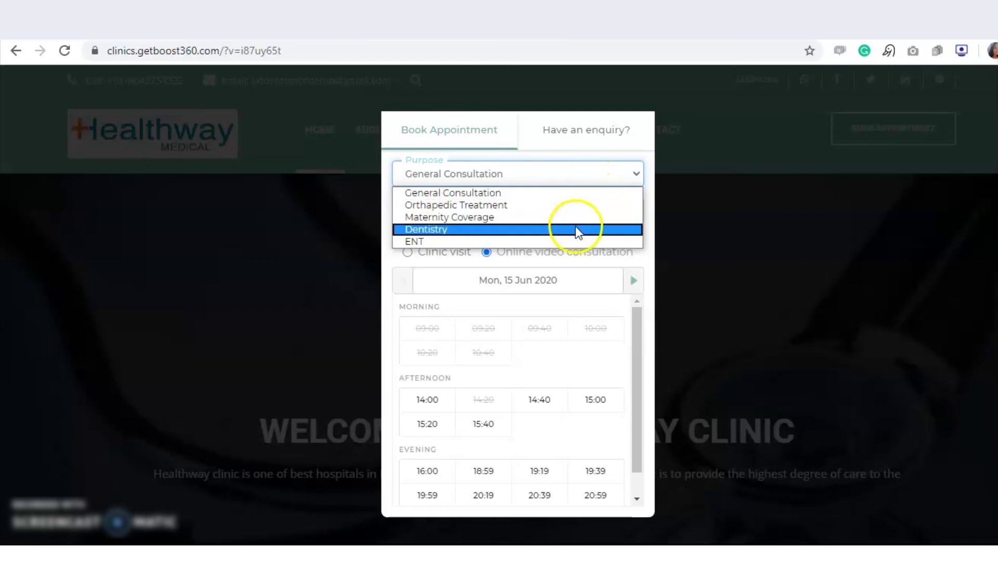
click(576, 229)
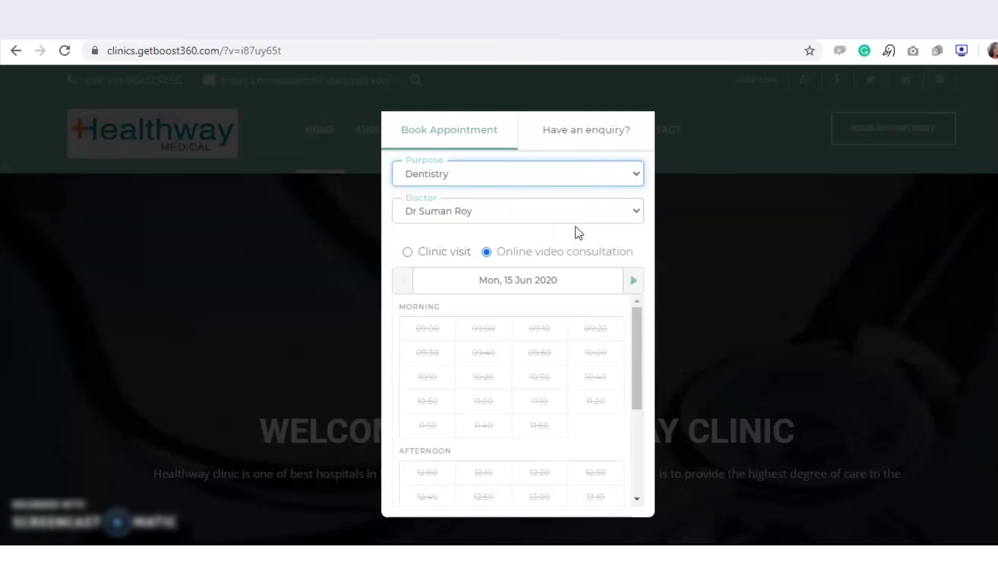
drag(637, 373, 635, 435)
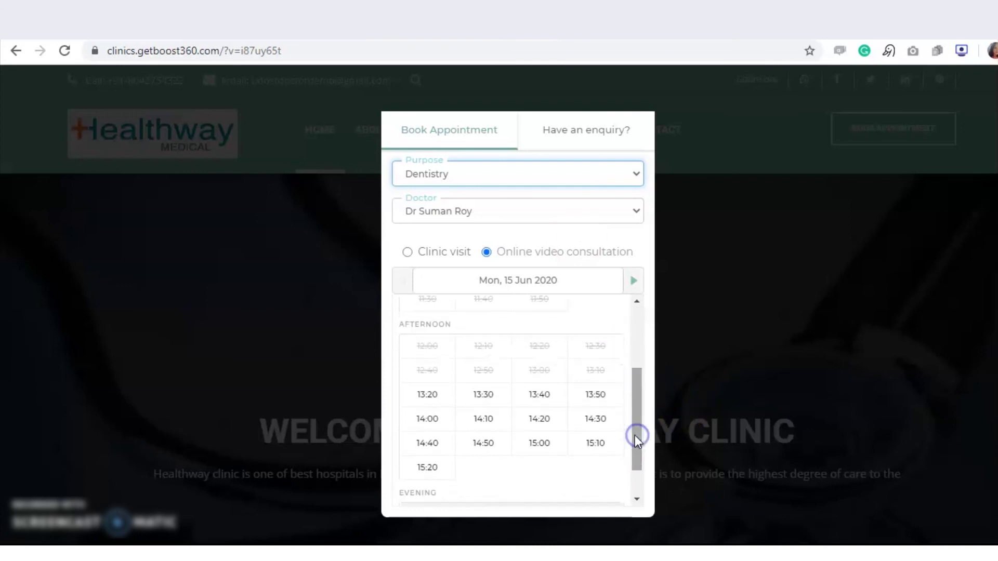
click(429, 404)
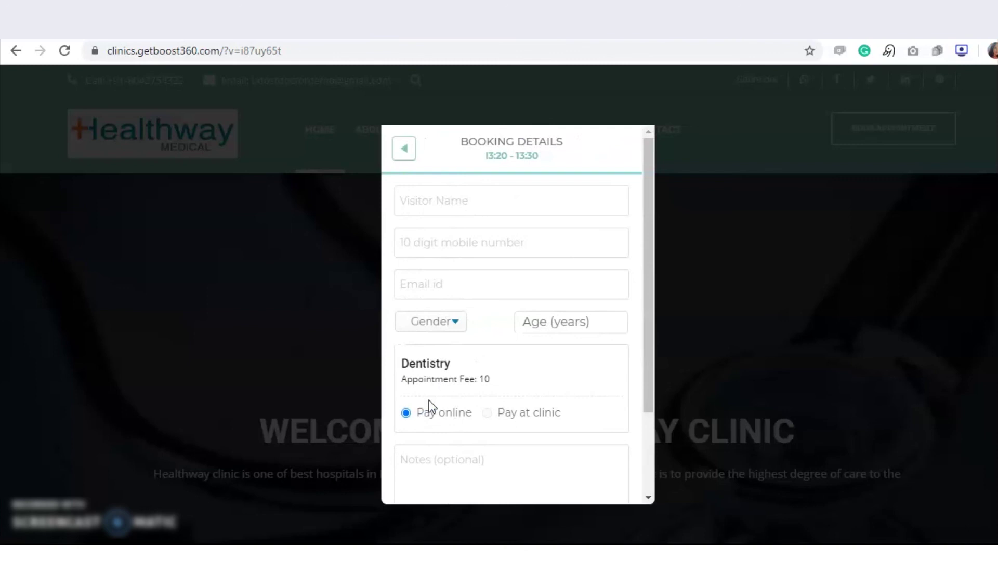
Enter the patient's name, mobile number and e-mail address in the booking form.
click(496, 201)
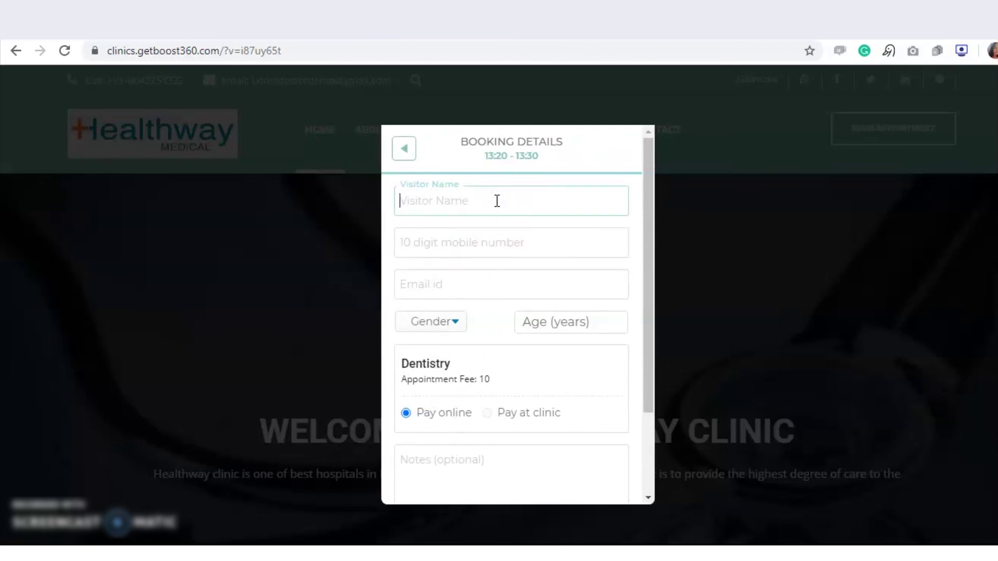
text(Shivani)
click(474, 231)
click(457, 250)
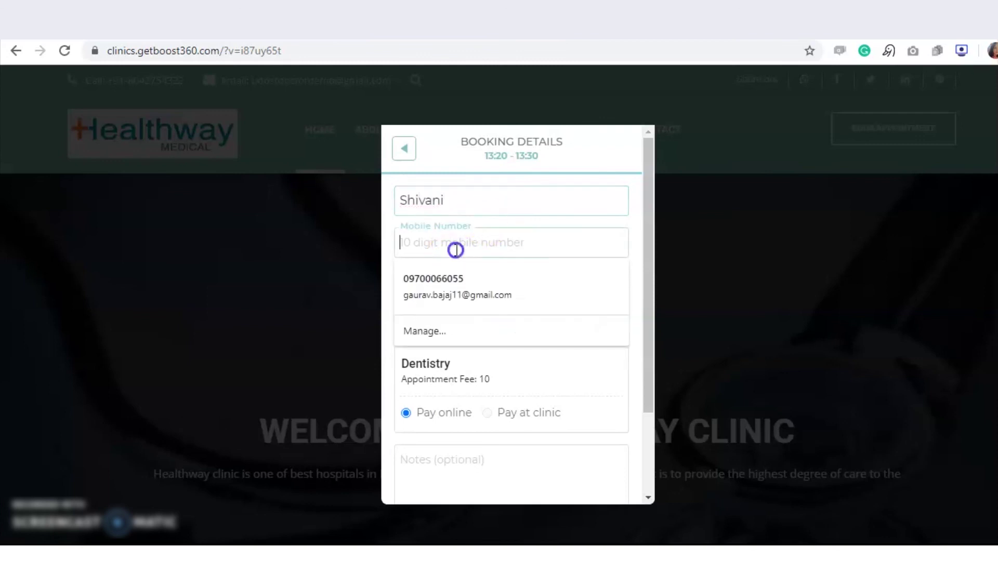
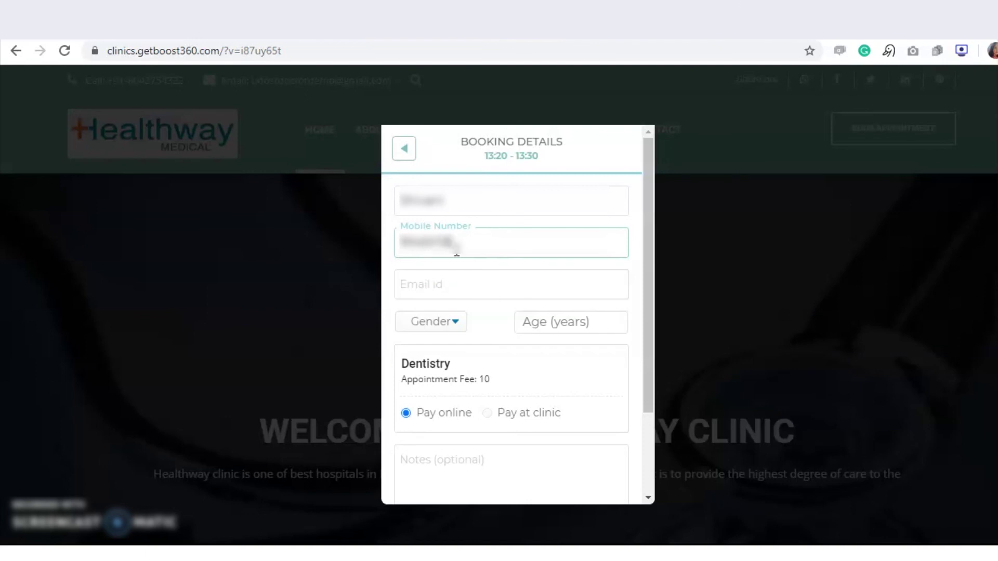
click(439, 287)
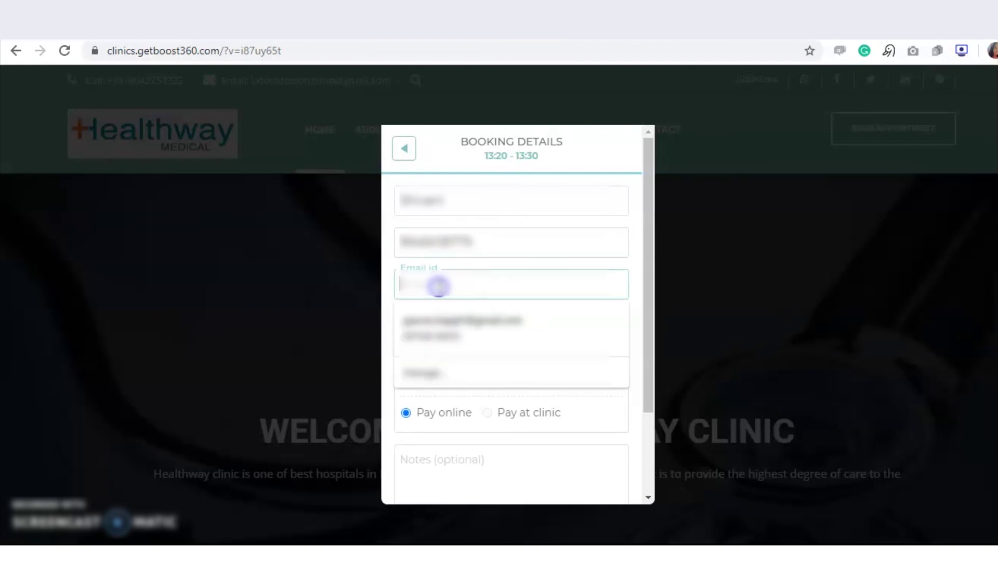
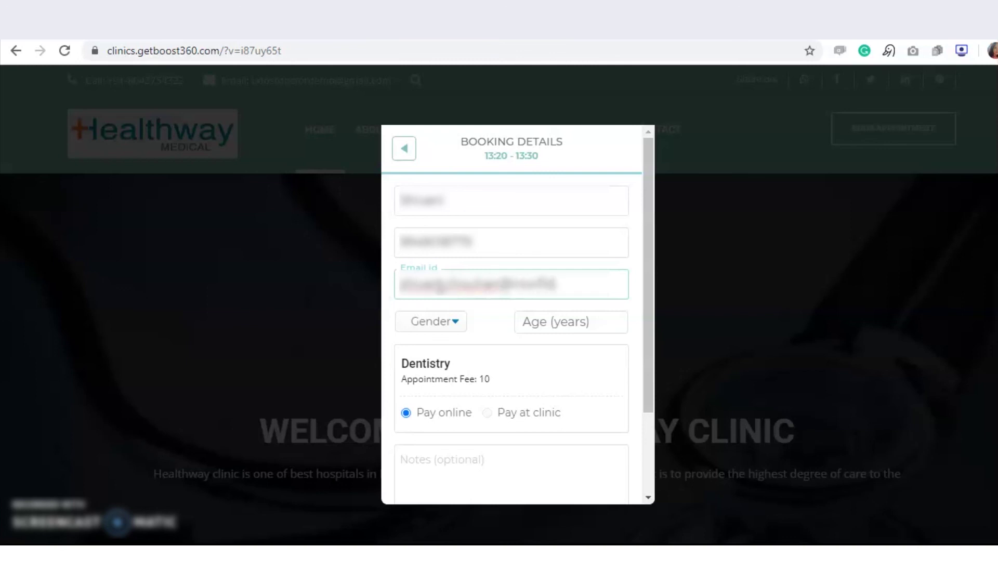
Set gender to Female and age to 32, then confirm the Dentistry booking.
click(449, 325)
click(439, 367)
click(541, 325)
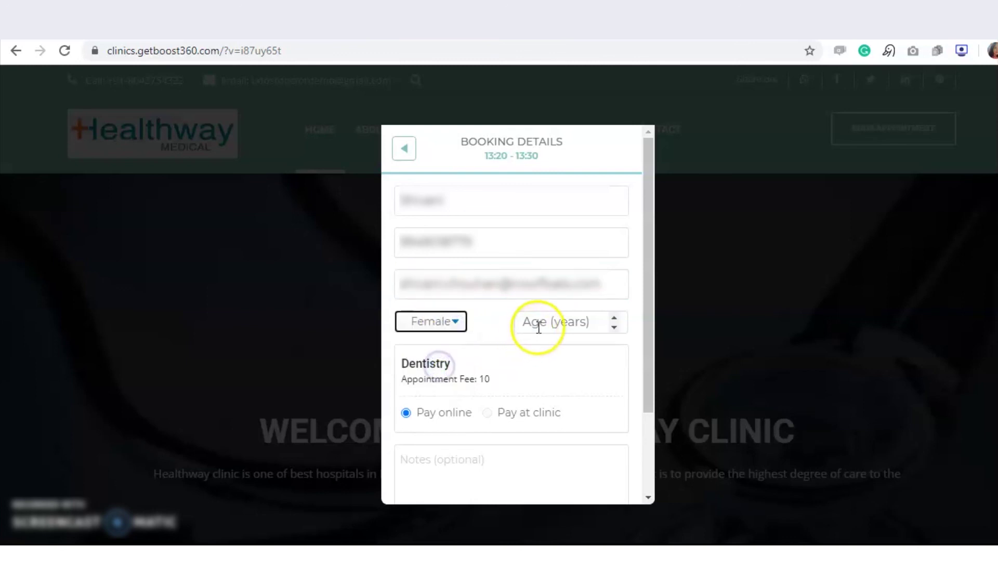
text(32)
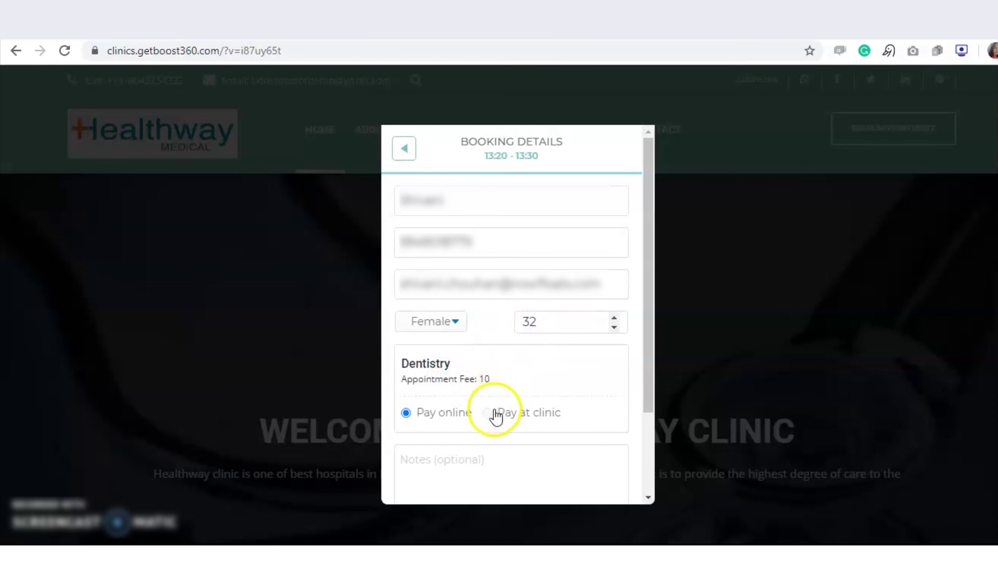
click(647, 348)
drag(647, 347, 642, 438)
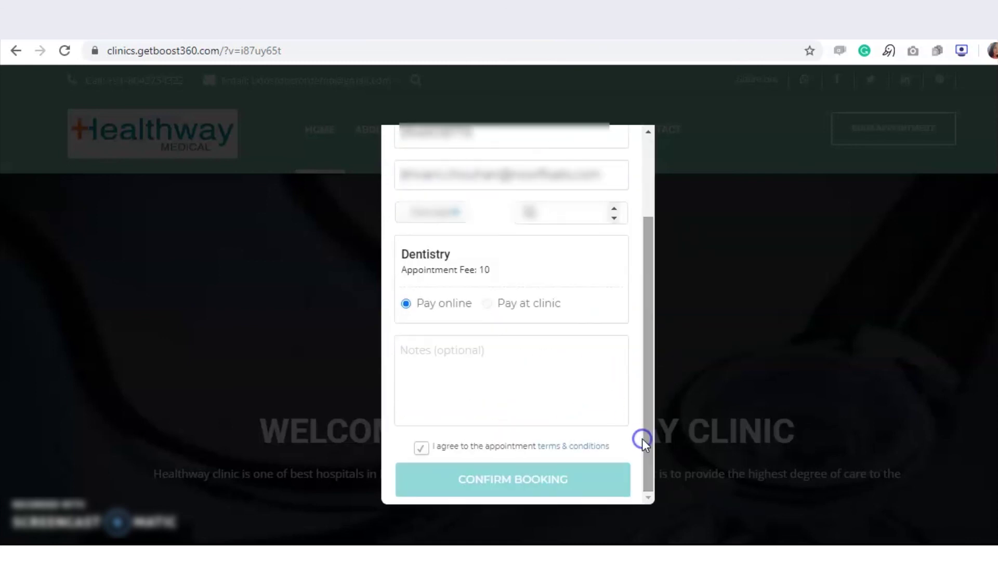
click(554, 491)
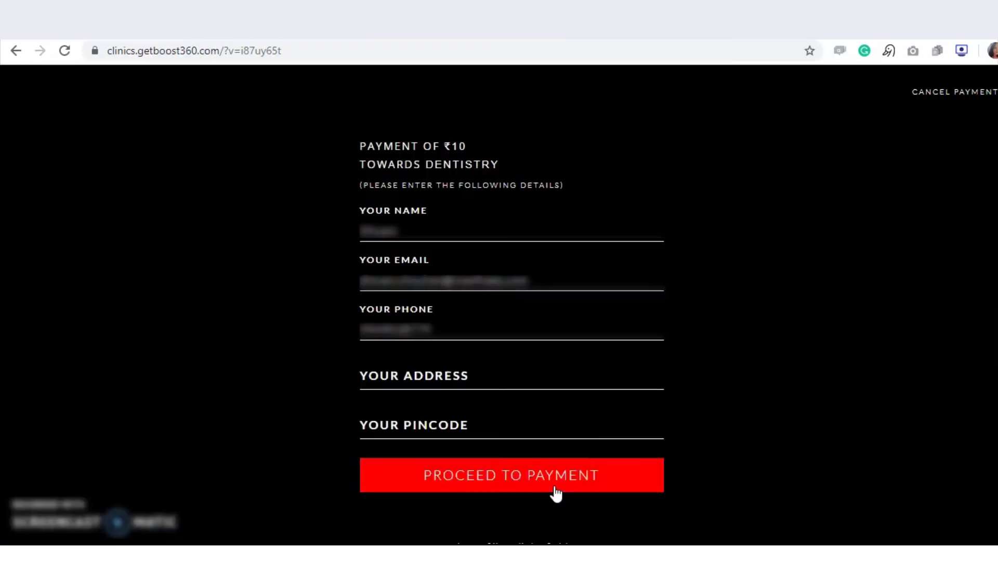
Fill in the address and pincode, then pay the ₹10 fee for the 1:20 PM appointment.
click(473, 385)
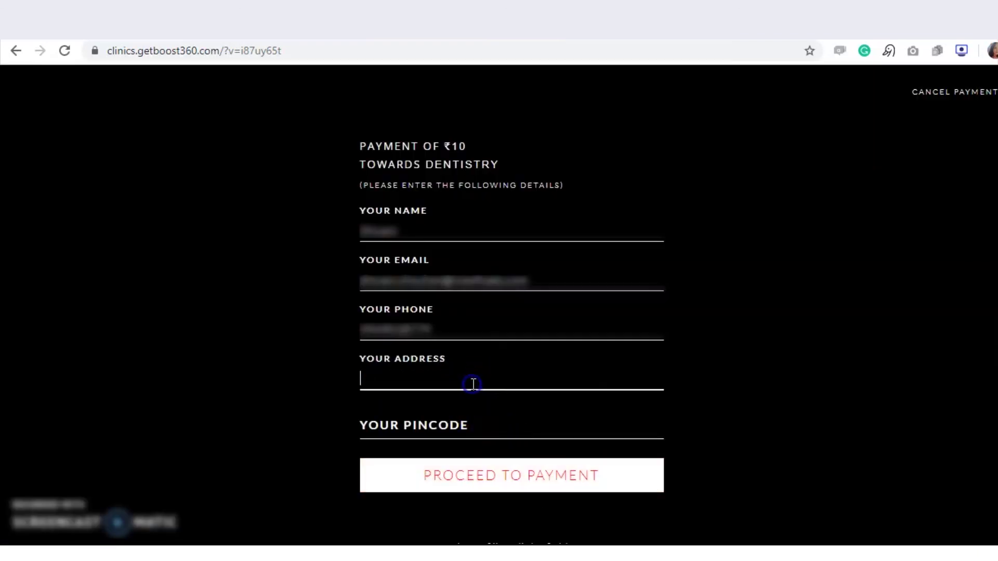
text(Hyderabad)
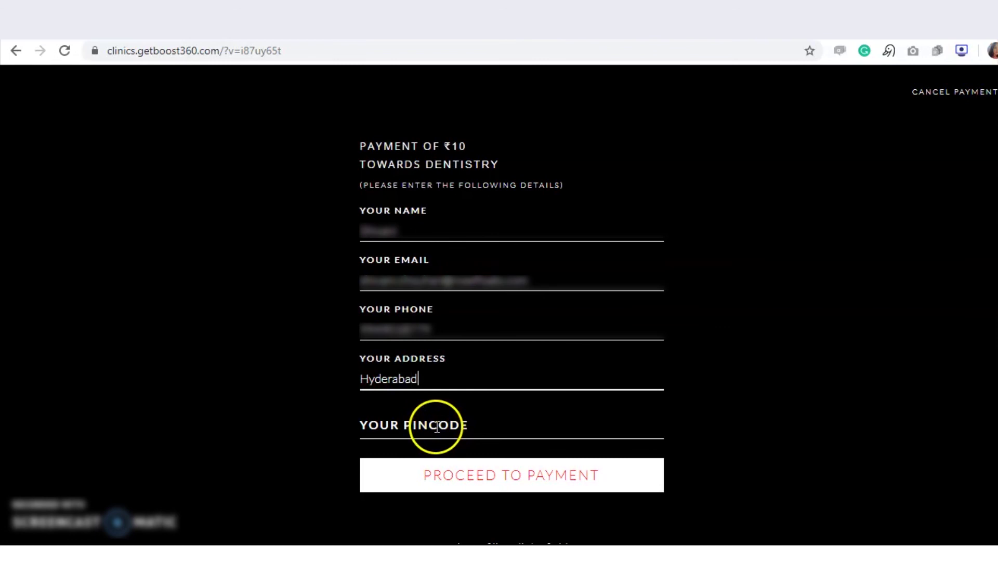
click(437, 428)
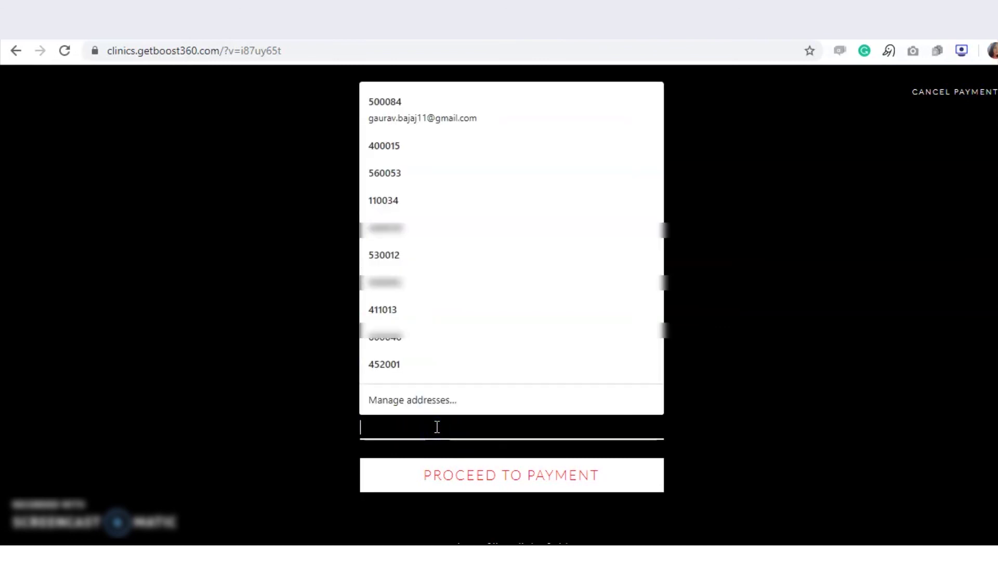
text(50008)
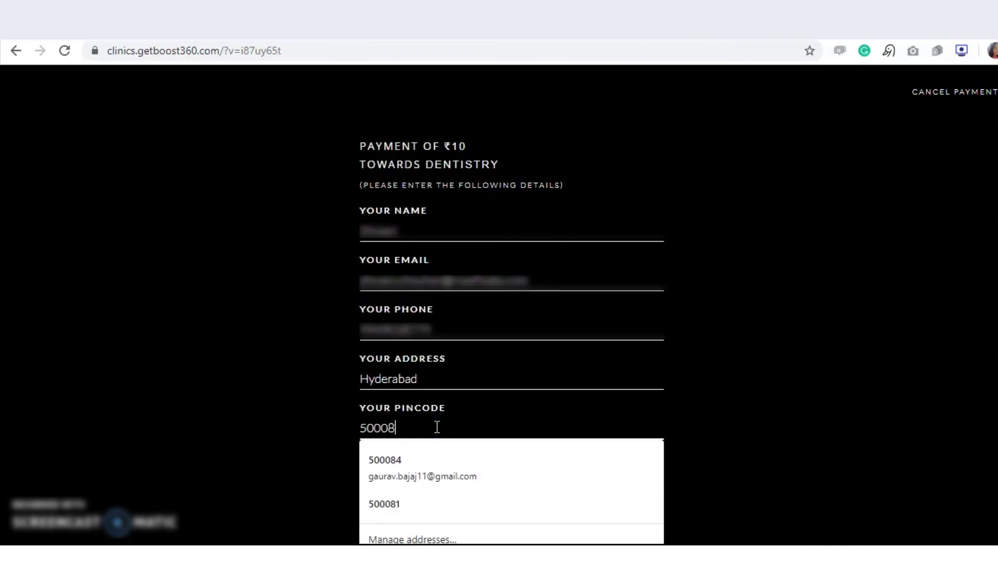
text(4)
click(726, 381)
click(566, 481)
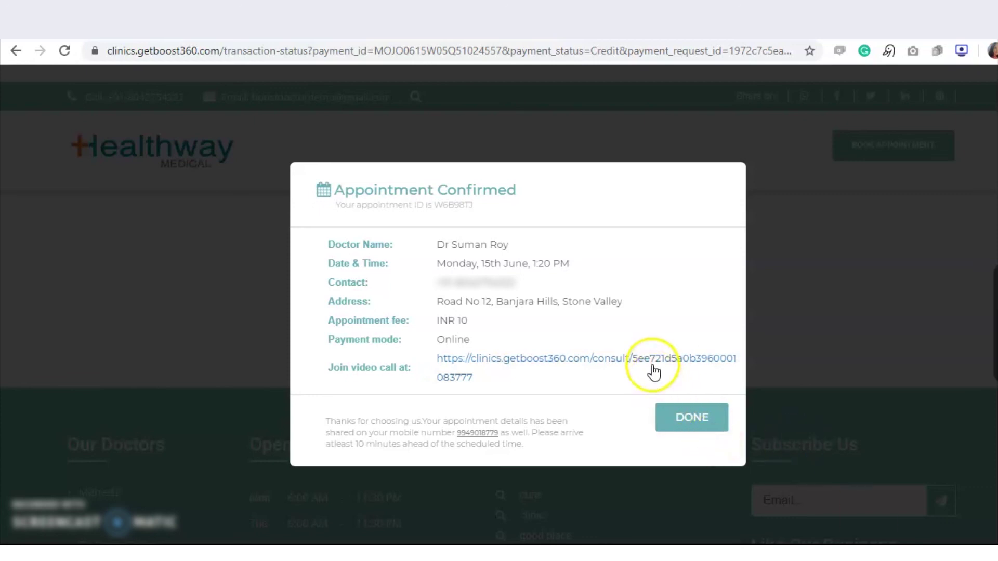
click(541, 263)
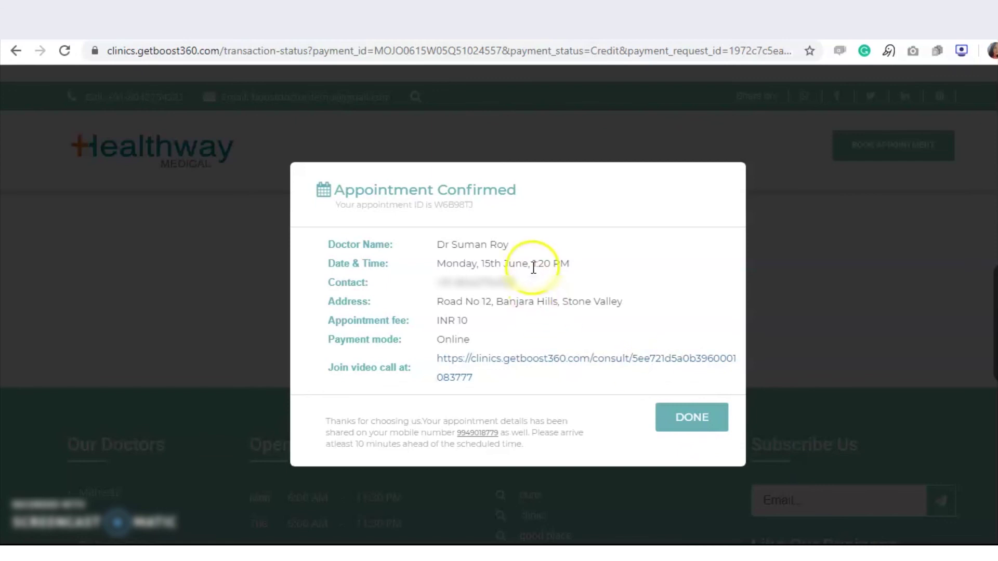